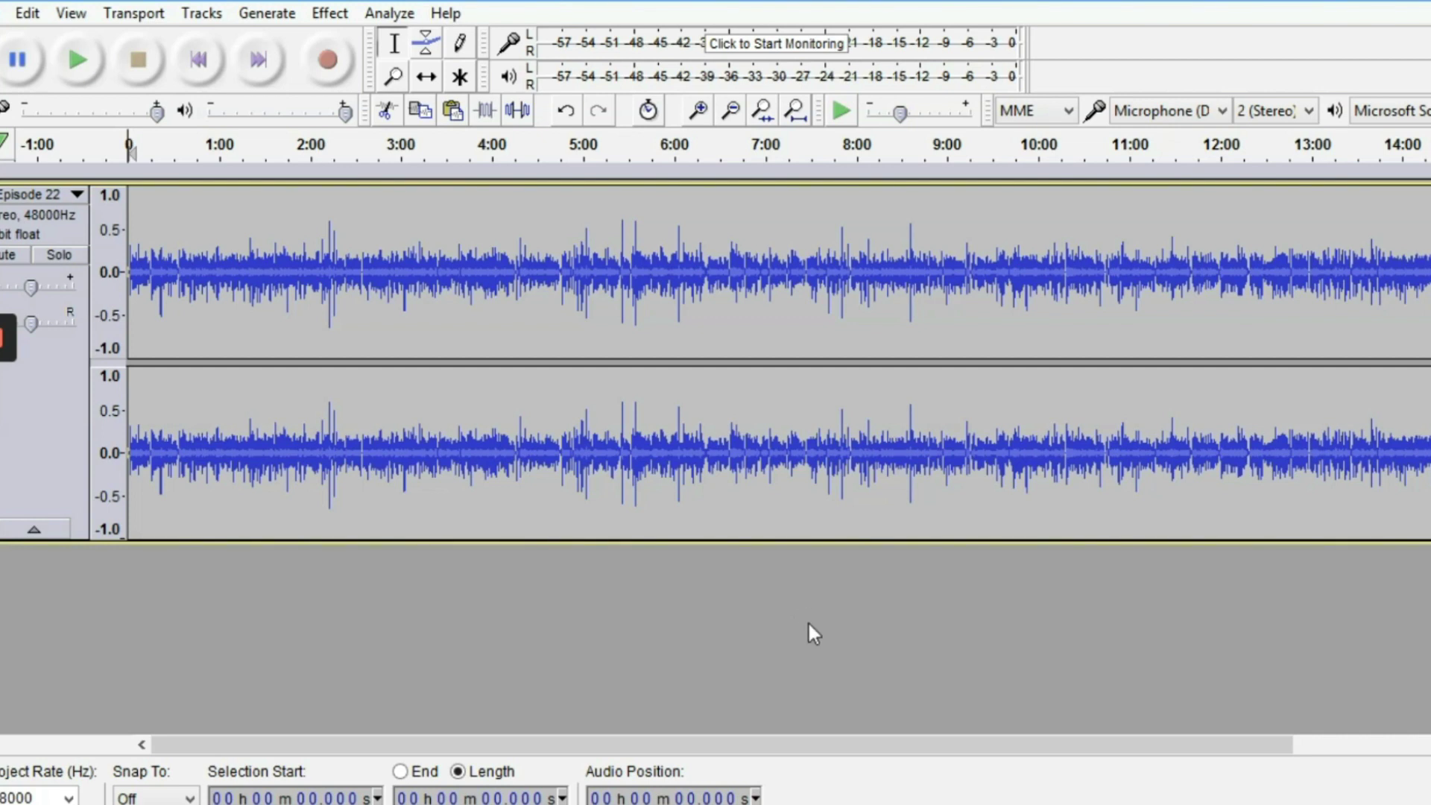
# Step: Apply Equalization with the Bass Boost curve to the entire Episode 22 track
pyautogui.click(59, 404)
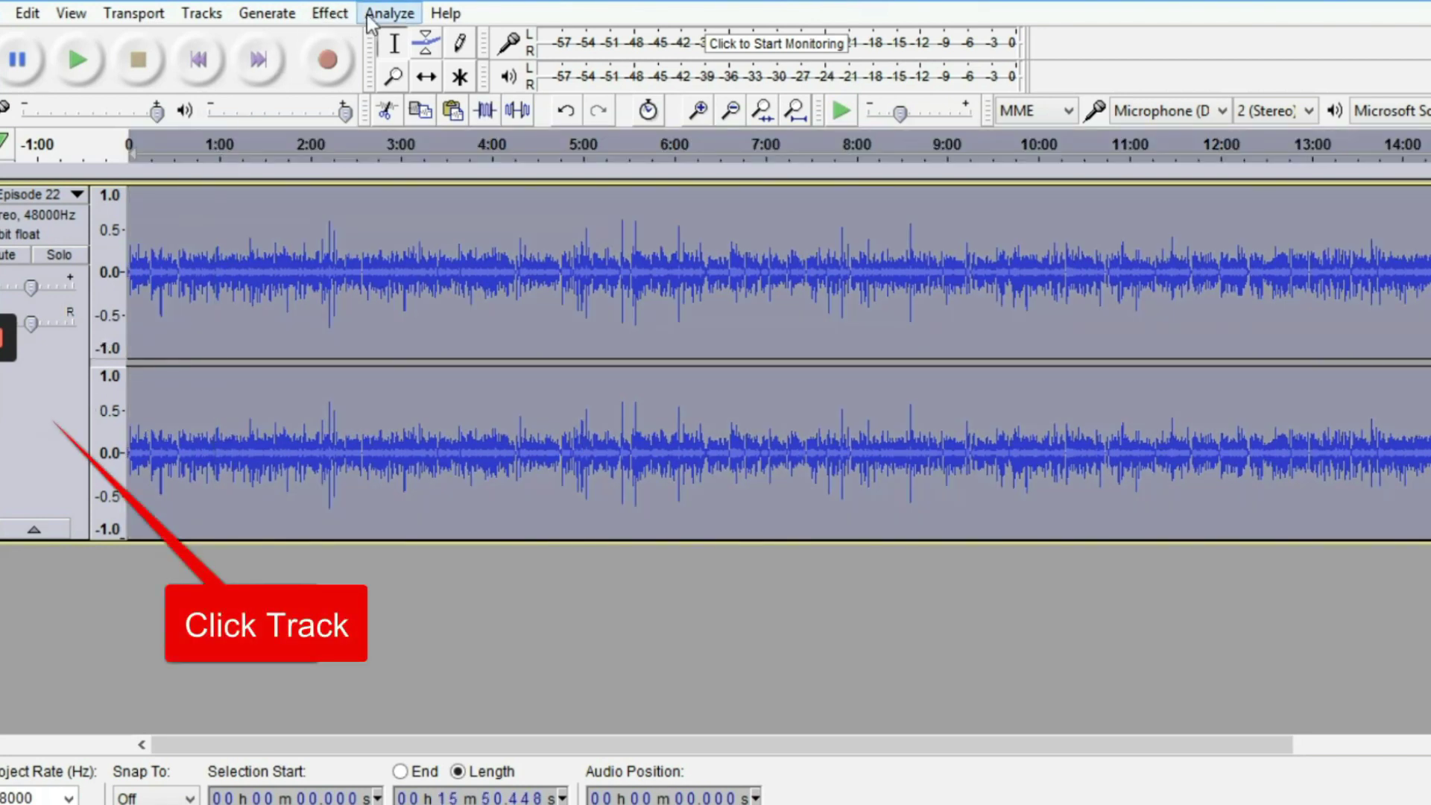
pyautogui.click(340, 15)
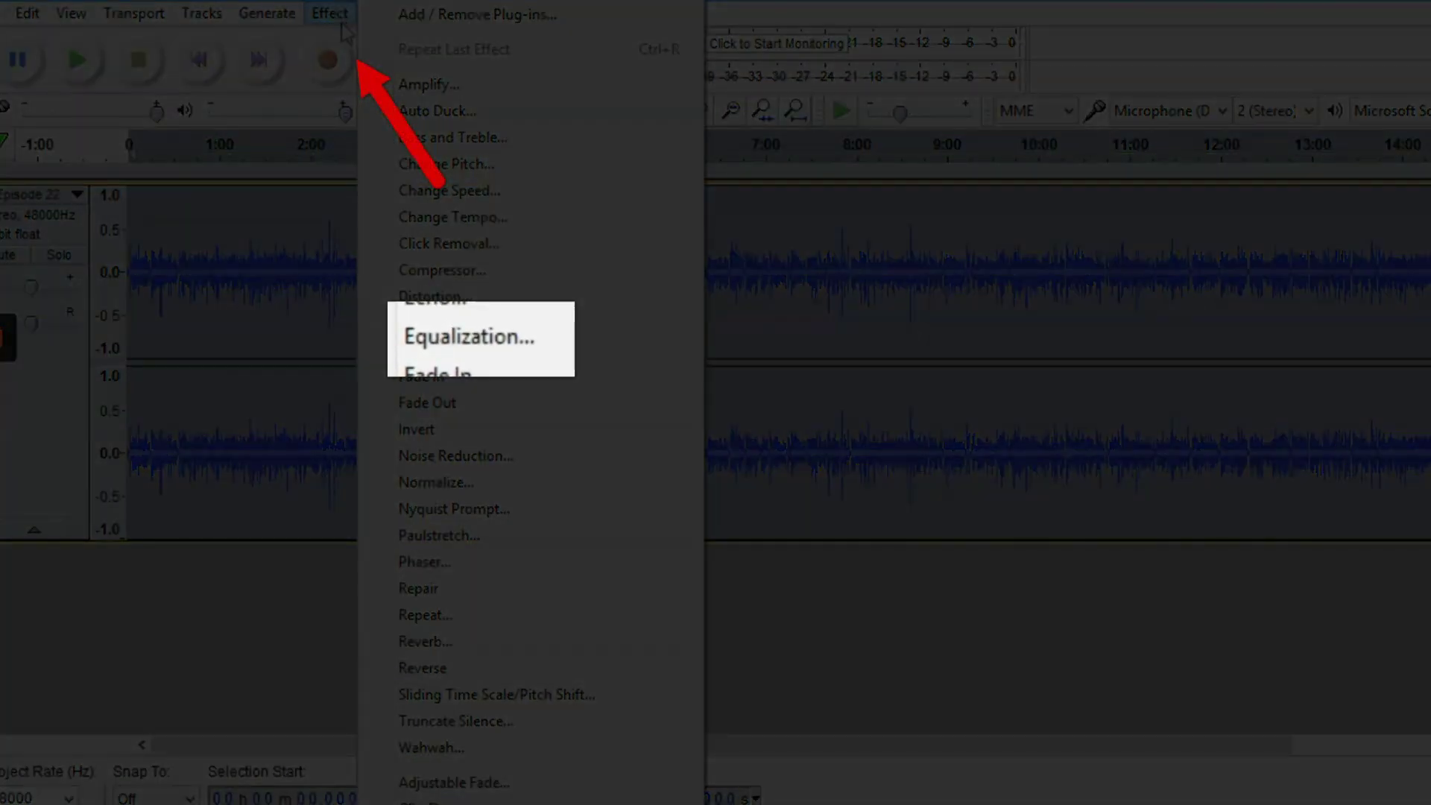
pyautogui.click(462, 349)
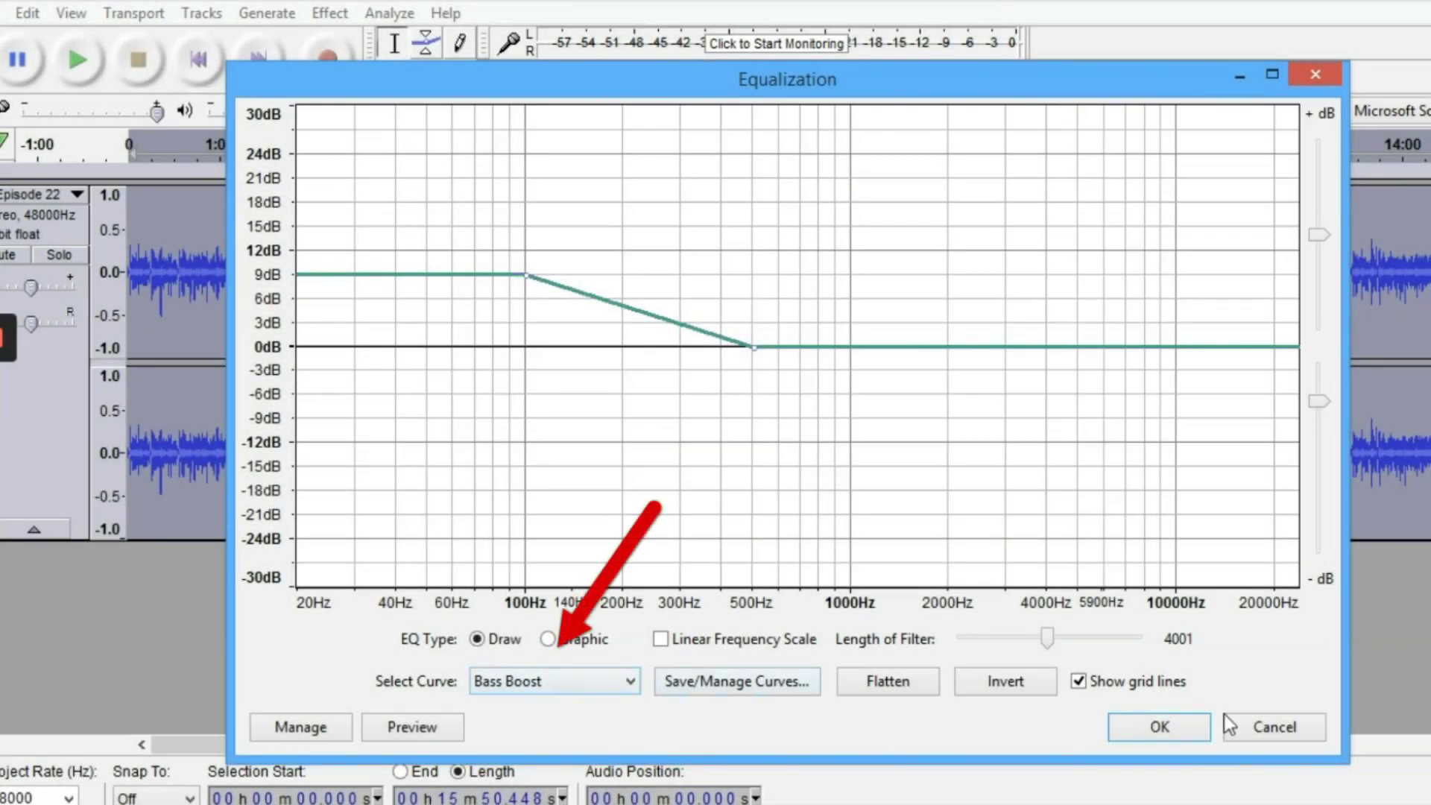
pyautogui.click(1192, 732)
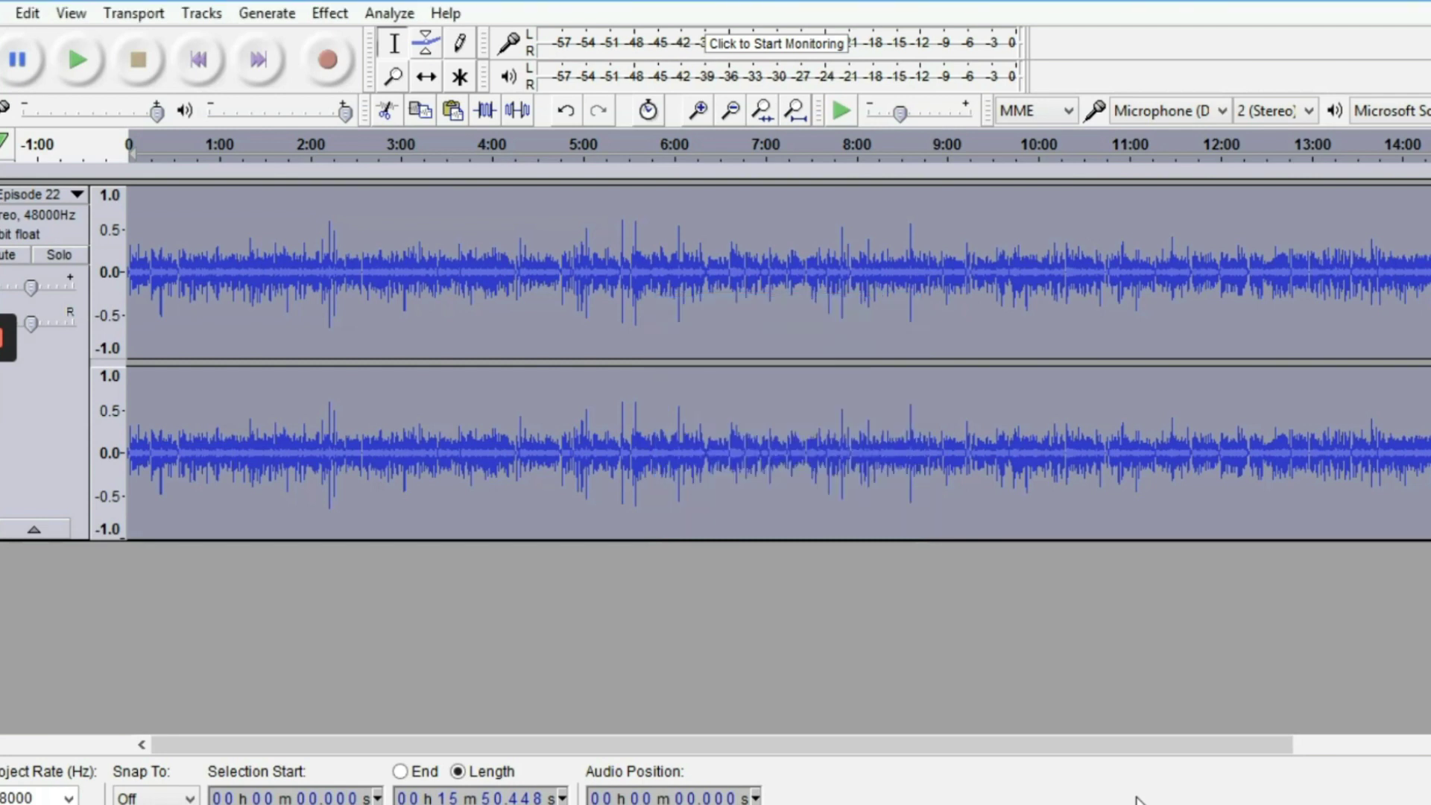
# Step: Capture the noise profile from the Episode 22 track and apply Noise Reduction at 12 dB, sensitivity 6.00 and 3 smoothing bands
pyautogui.click(338, 10)
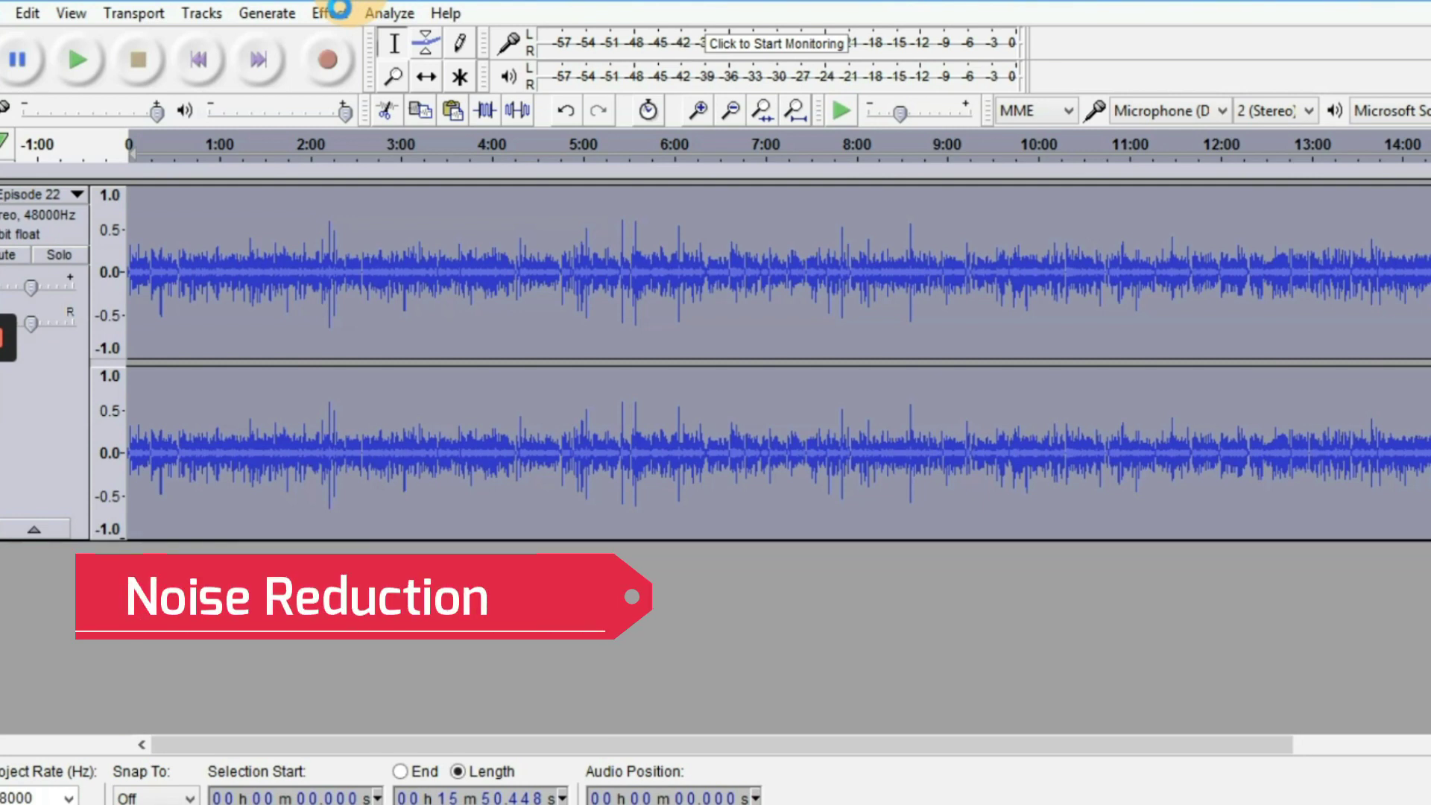
pyautogui.click(339, 11)
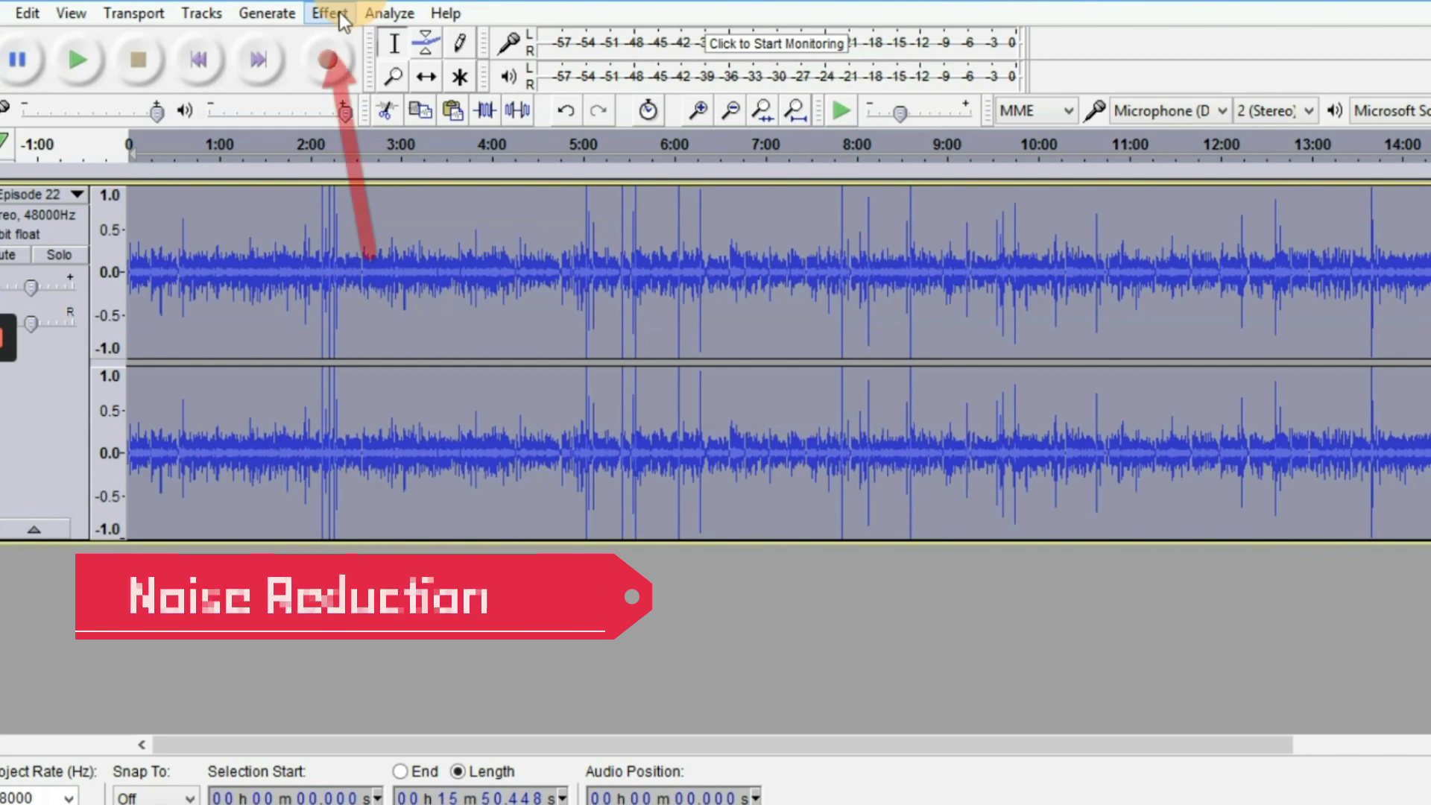
pyautogui.click(338, 12)
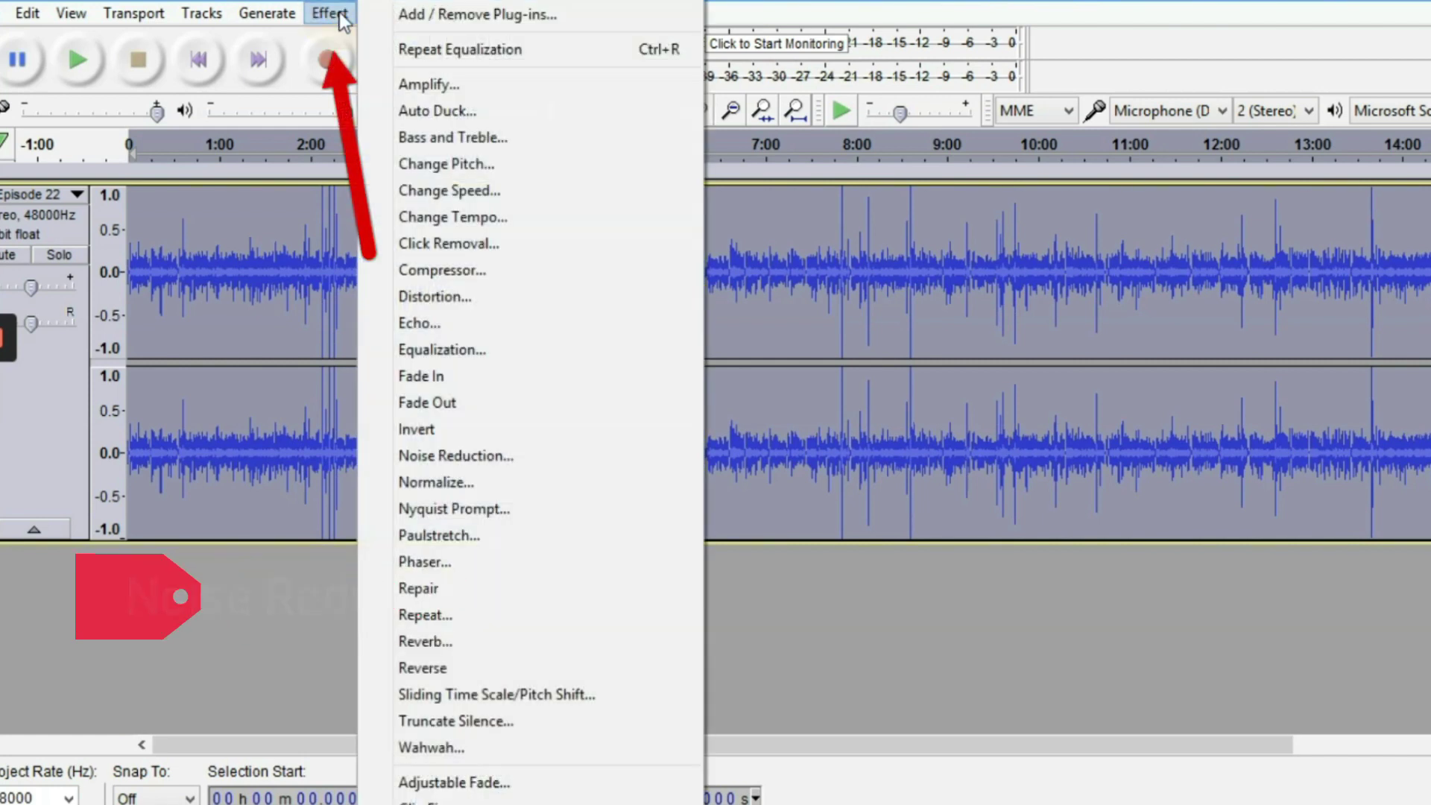
pyautogui.click(509, 455)
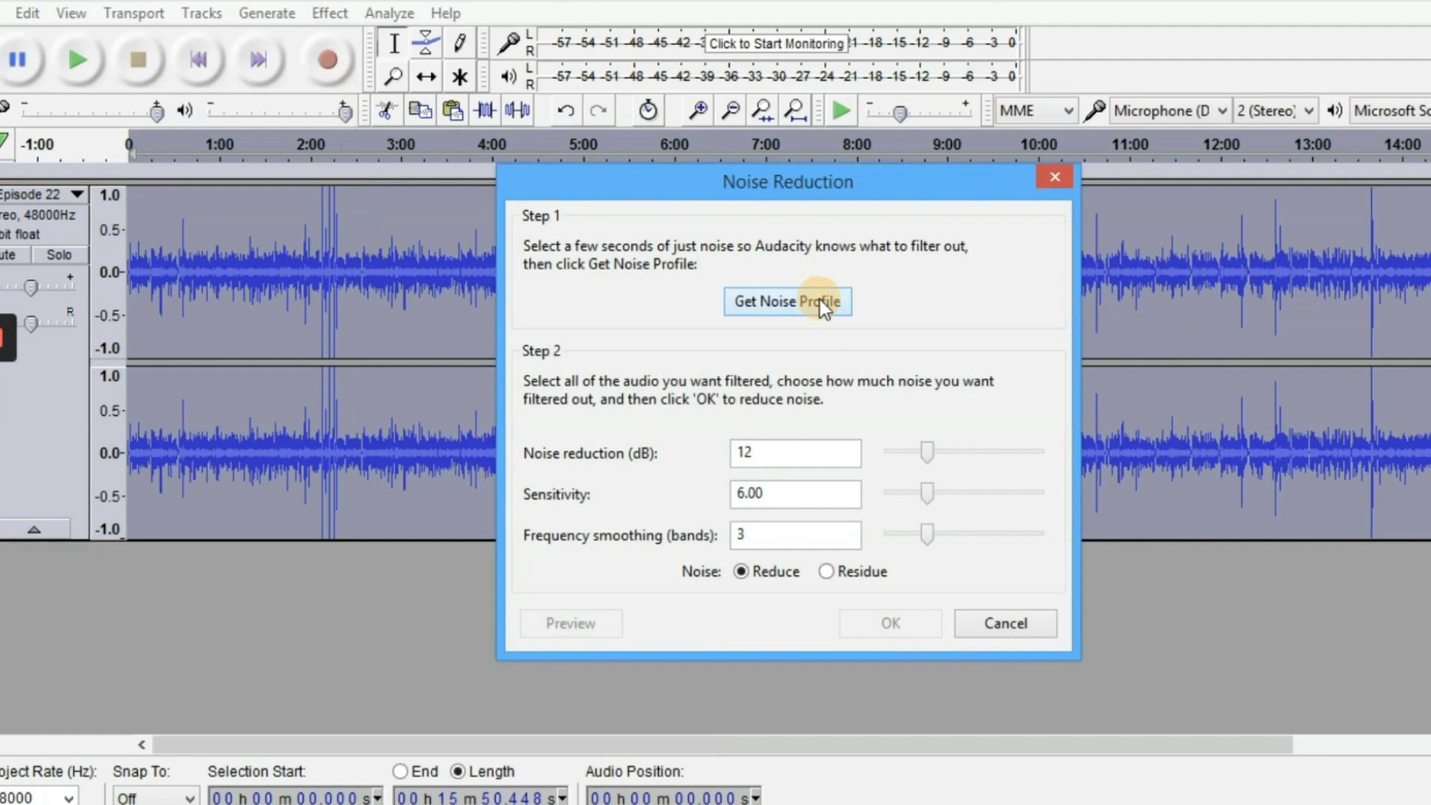
pyautogui.click(820, 299)
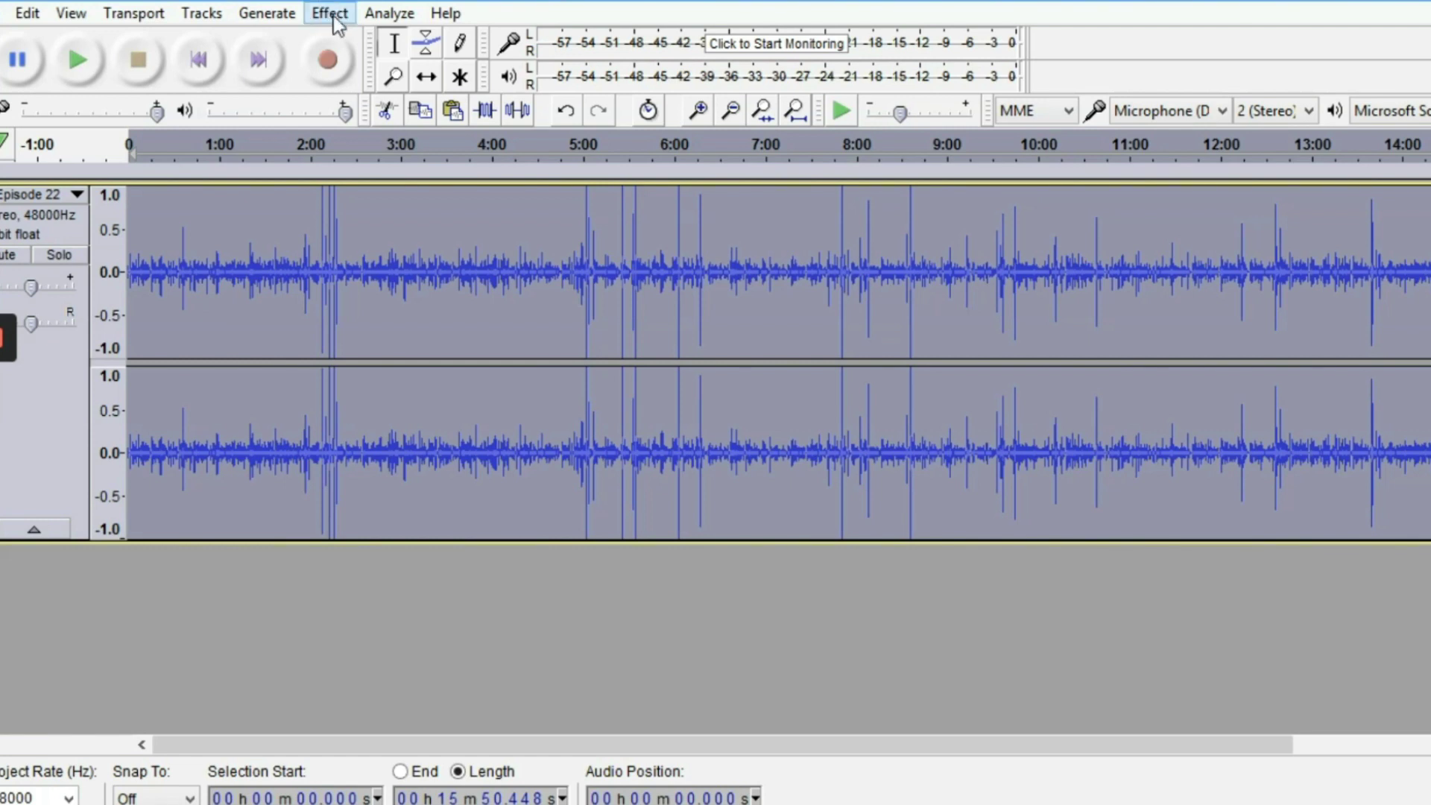
# Step: Normalize the entire Episode 22 track
pyautogui.click(335, 18)
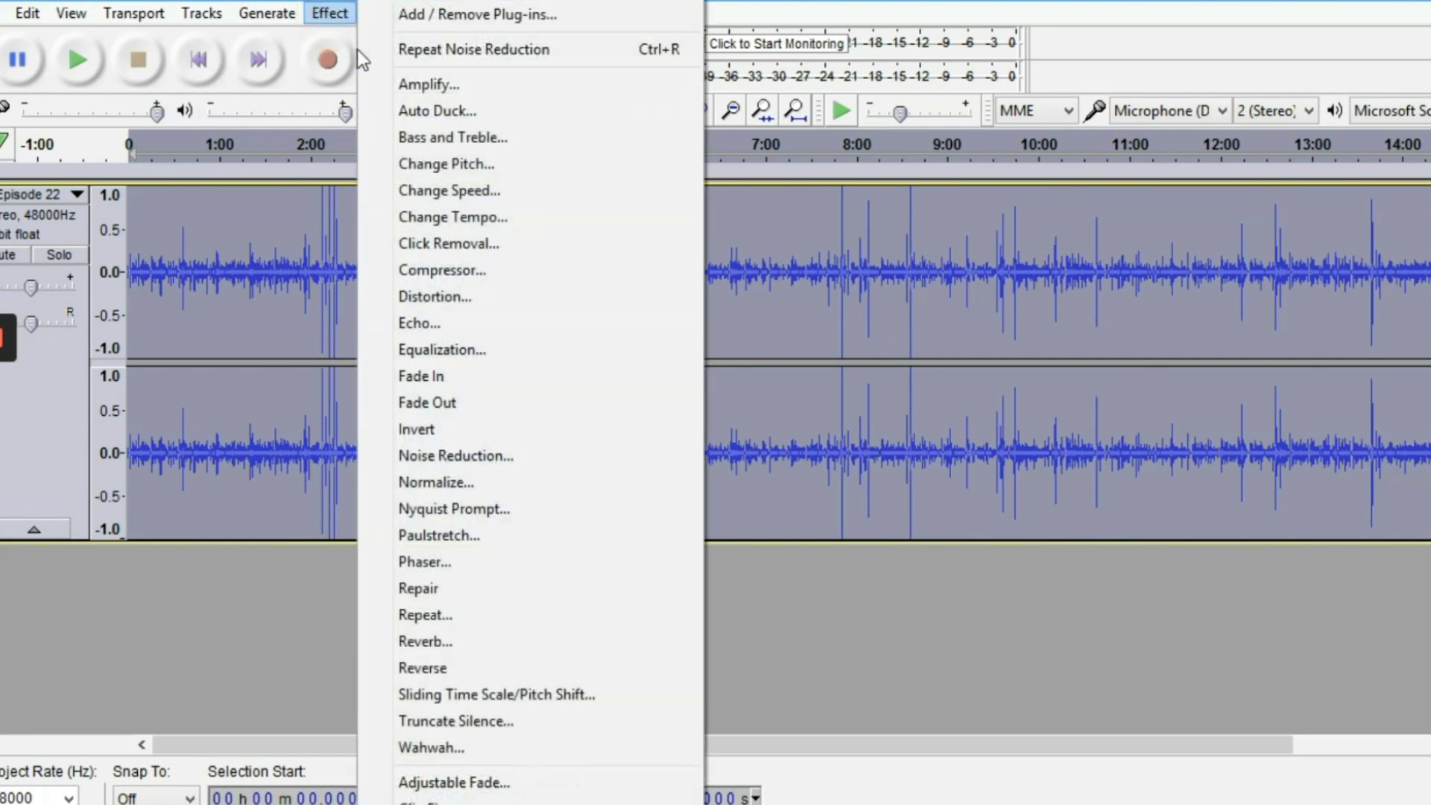
pyautogui.click(471, 489)
pyautogui.click(866, 486)
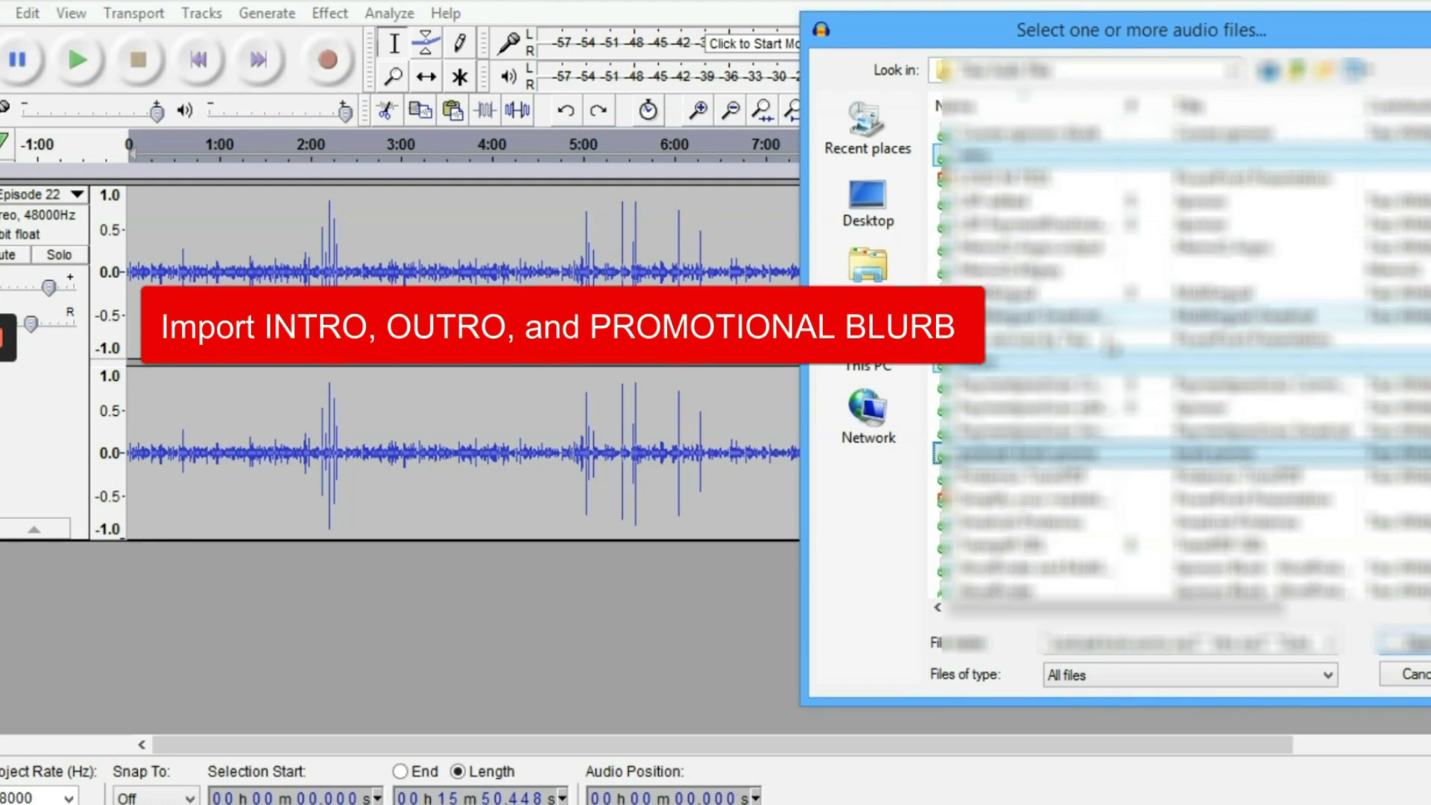
# Step: Import the intro audio file and move its track above the Episode 22 track
pyautogui.click(1103, 156)
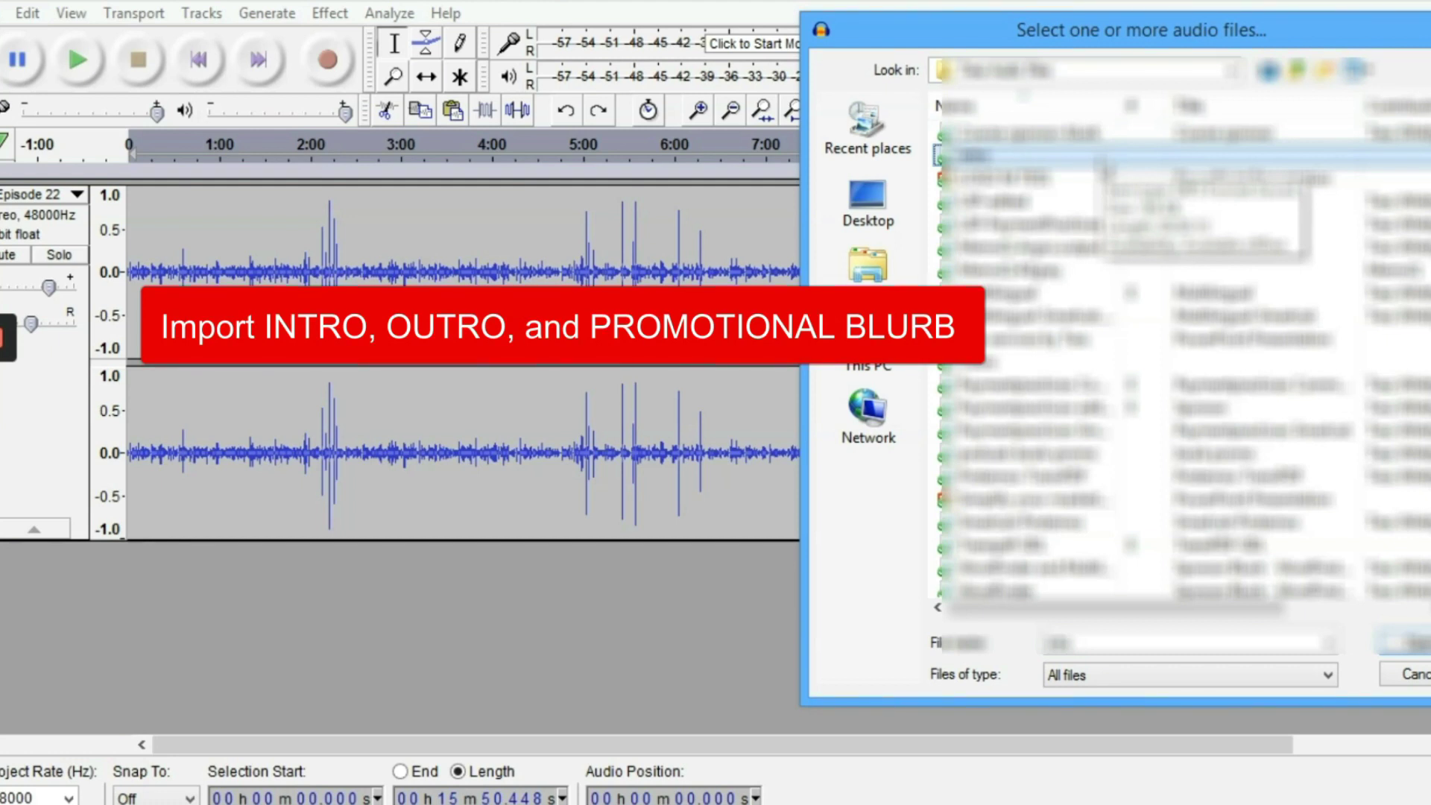
pyautogui.doubleClick(1103, 157)
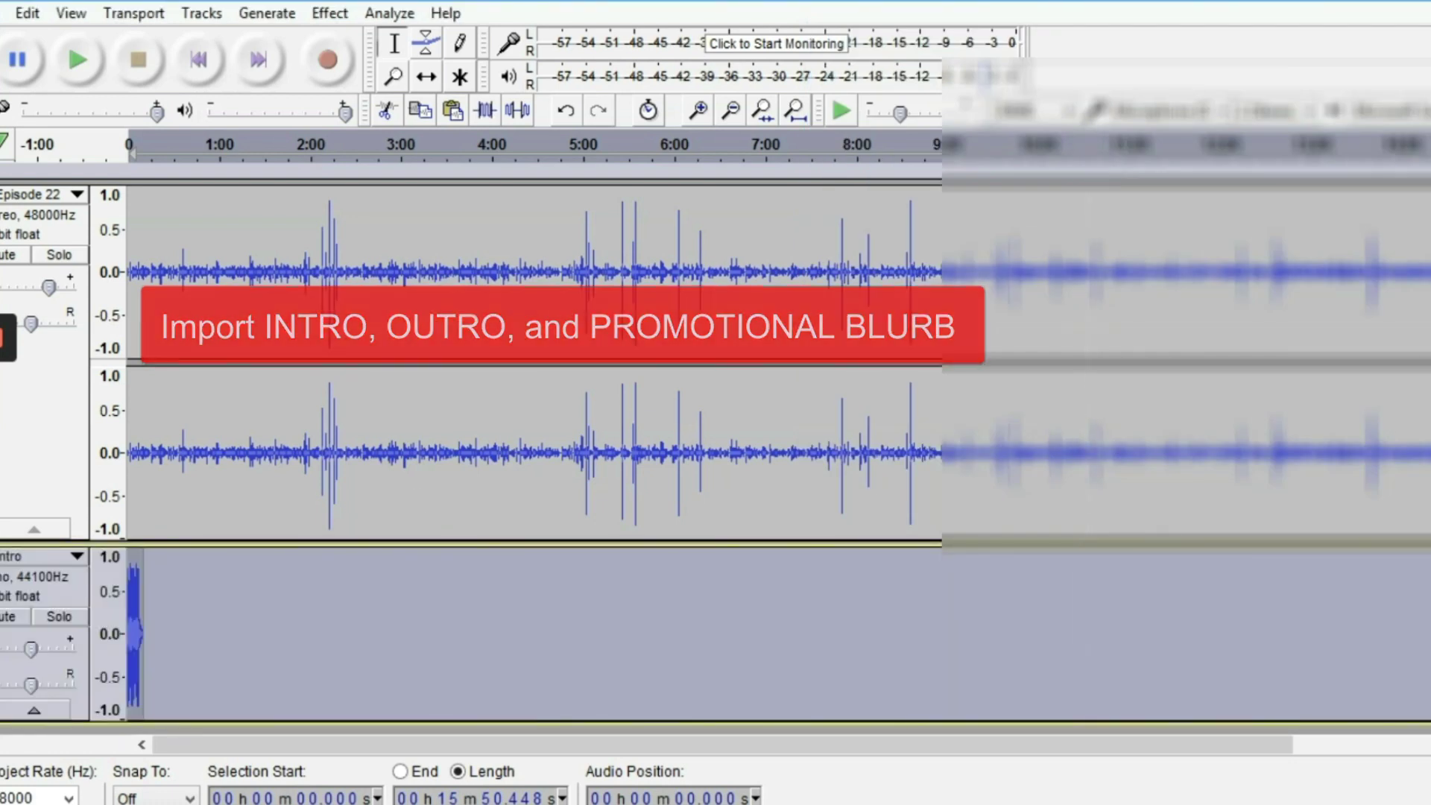
pyautogui.click(43, 596)
pyautogui.moveTo(9, 419); pyautogui.dragTo(11, 230)
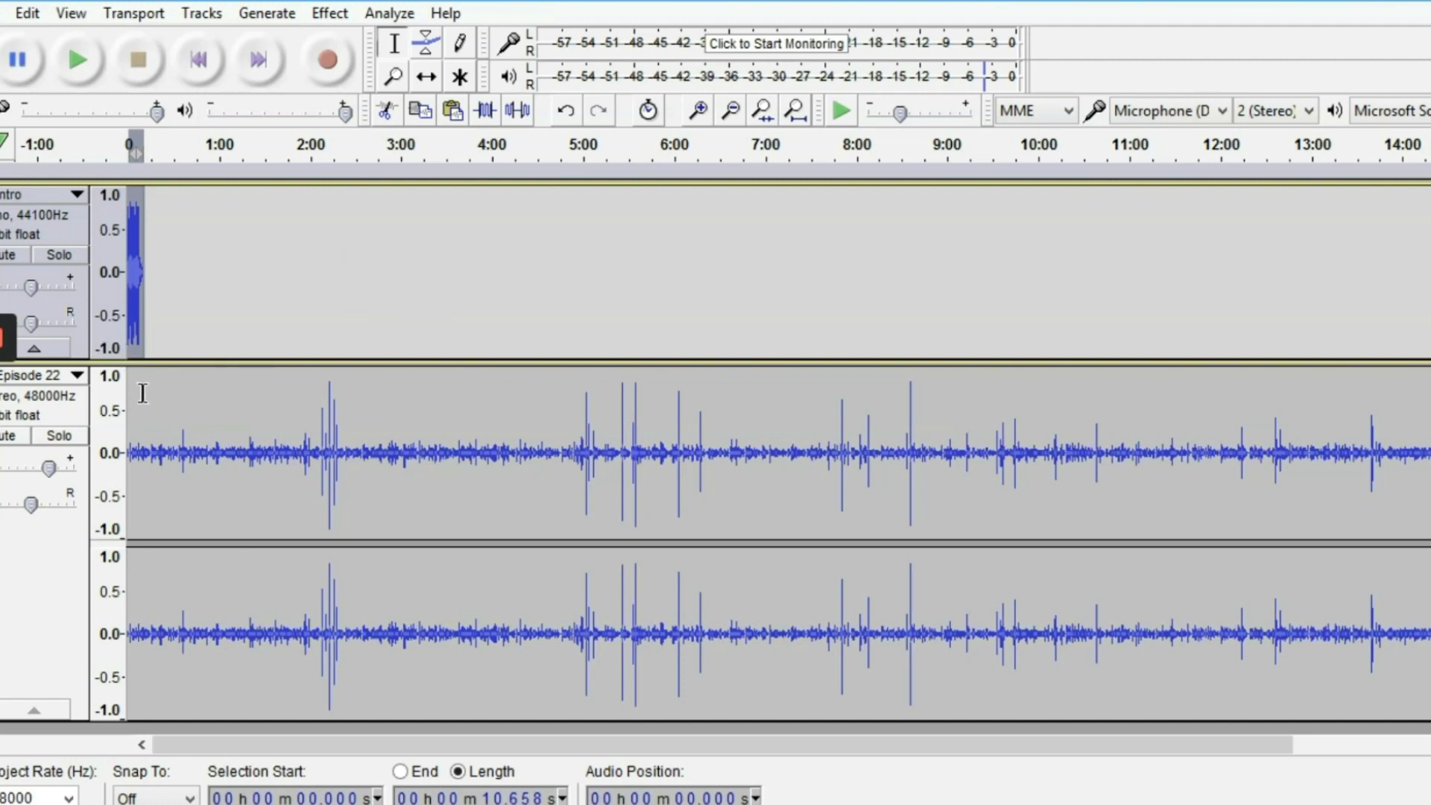
# Step: Align the start of the Episode 22 track with the end of the intro, at 10.658 s
pyautogui.click(145, 390)
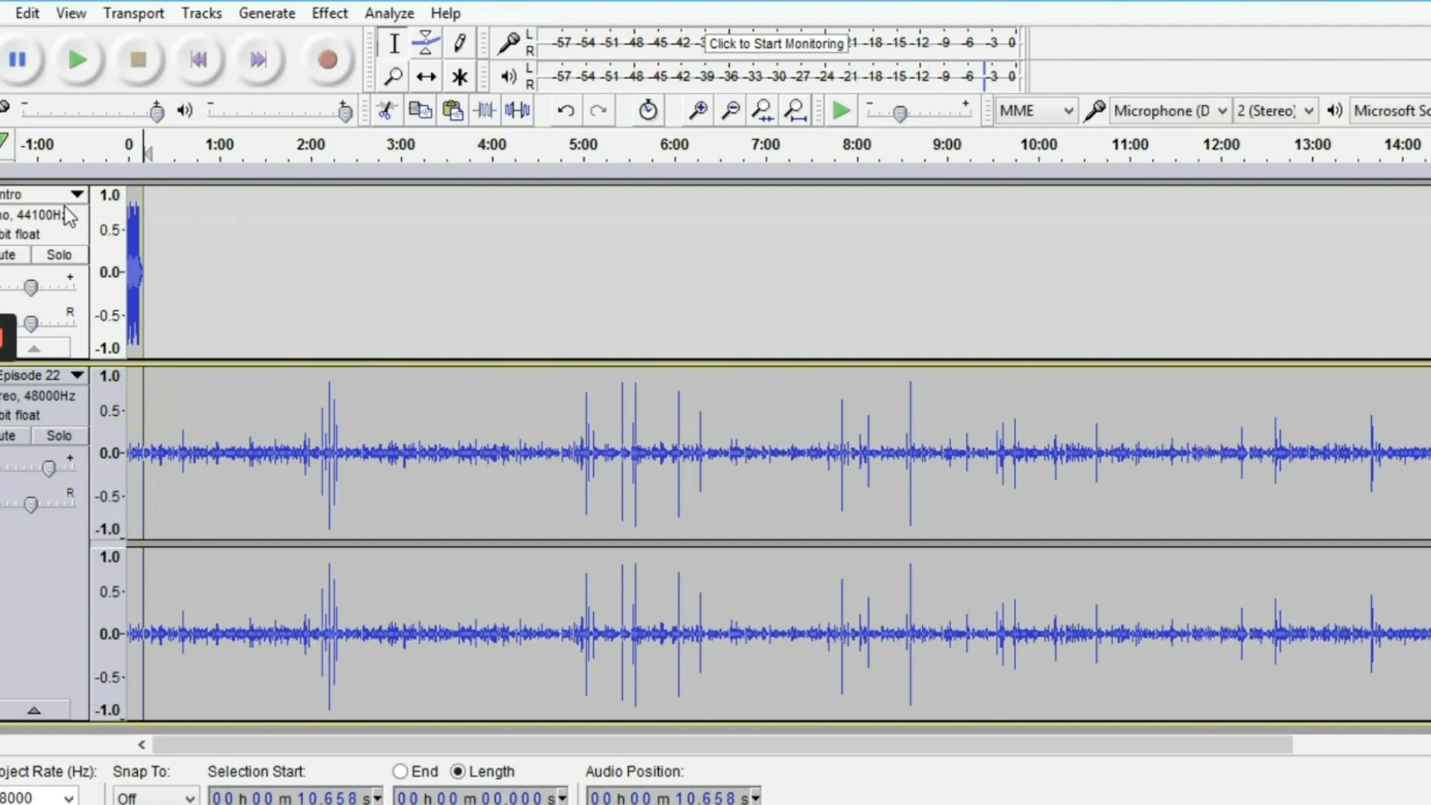
pyautogui.click(53, 576)
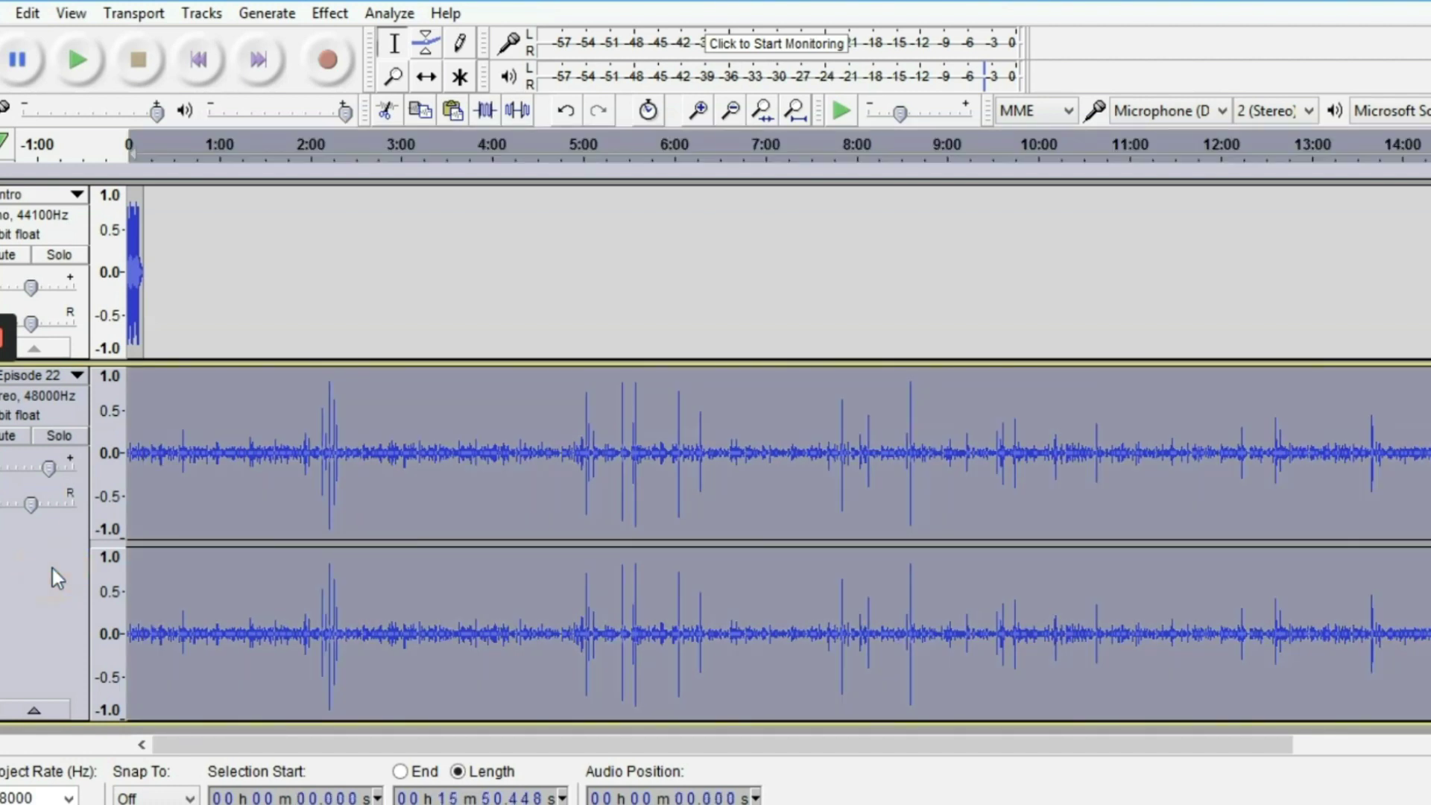
pyautogui.click(142, 383)
pyautogui.click(201, 12)
pyautogui.moveTo(267, 289)
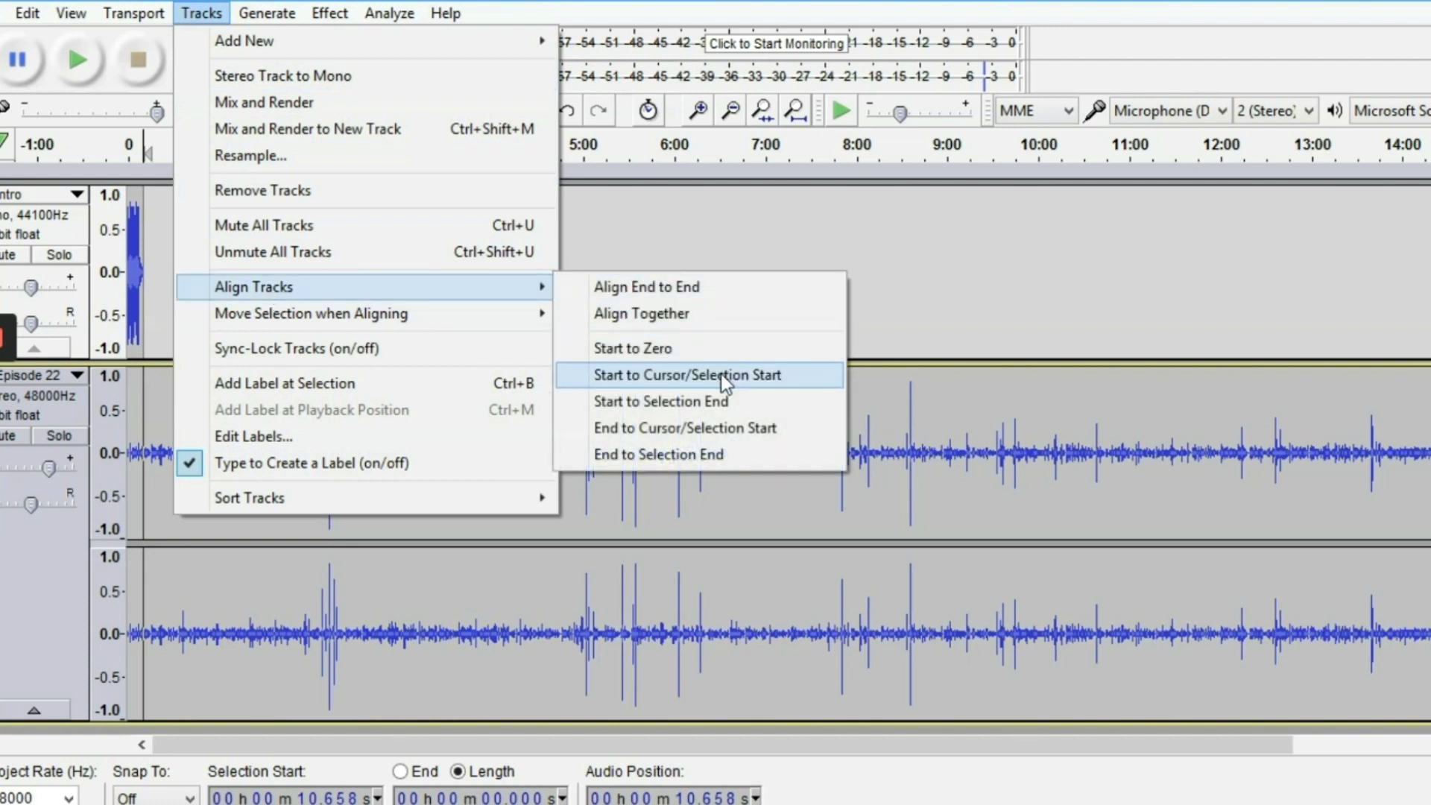
pyautogui.click(738, 382)
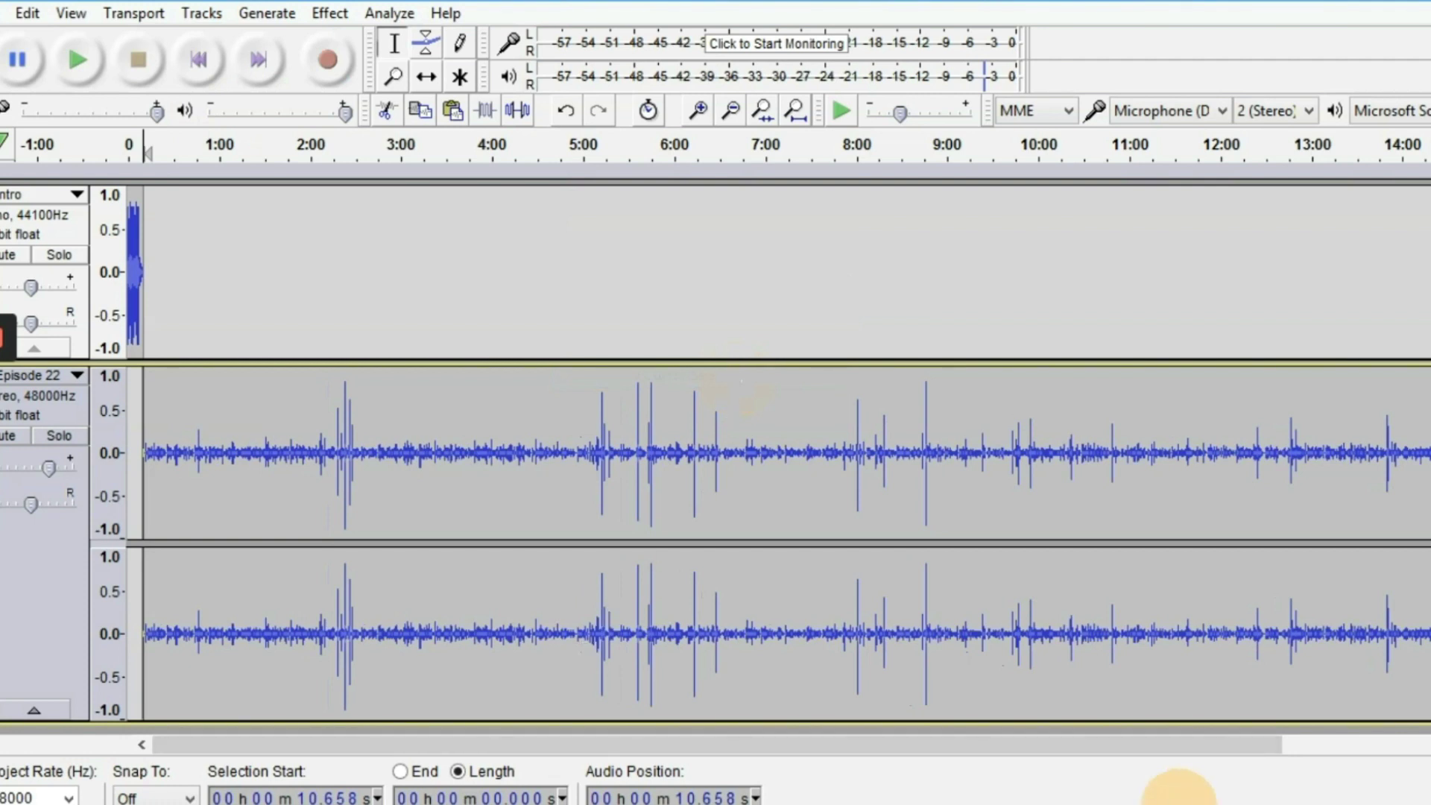
# Step: Import the MA_WEBINAR_MARKETING_BLURB audio file from the Desktop as a new track below Episode 22
pyautogui.moveTo(1161, 749); pyautogui.dragTo(1422, 746)
pyautogui.scroll(-1, 1366, 360)
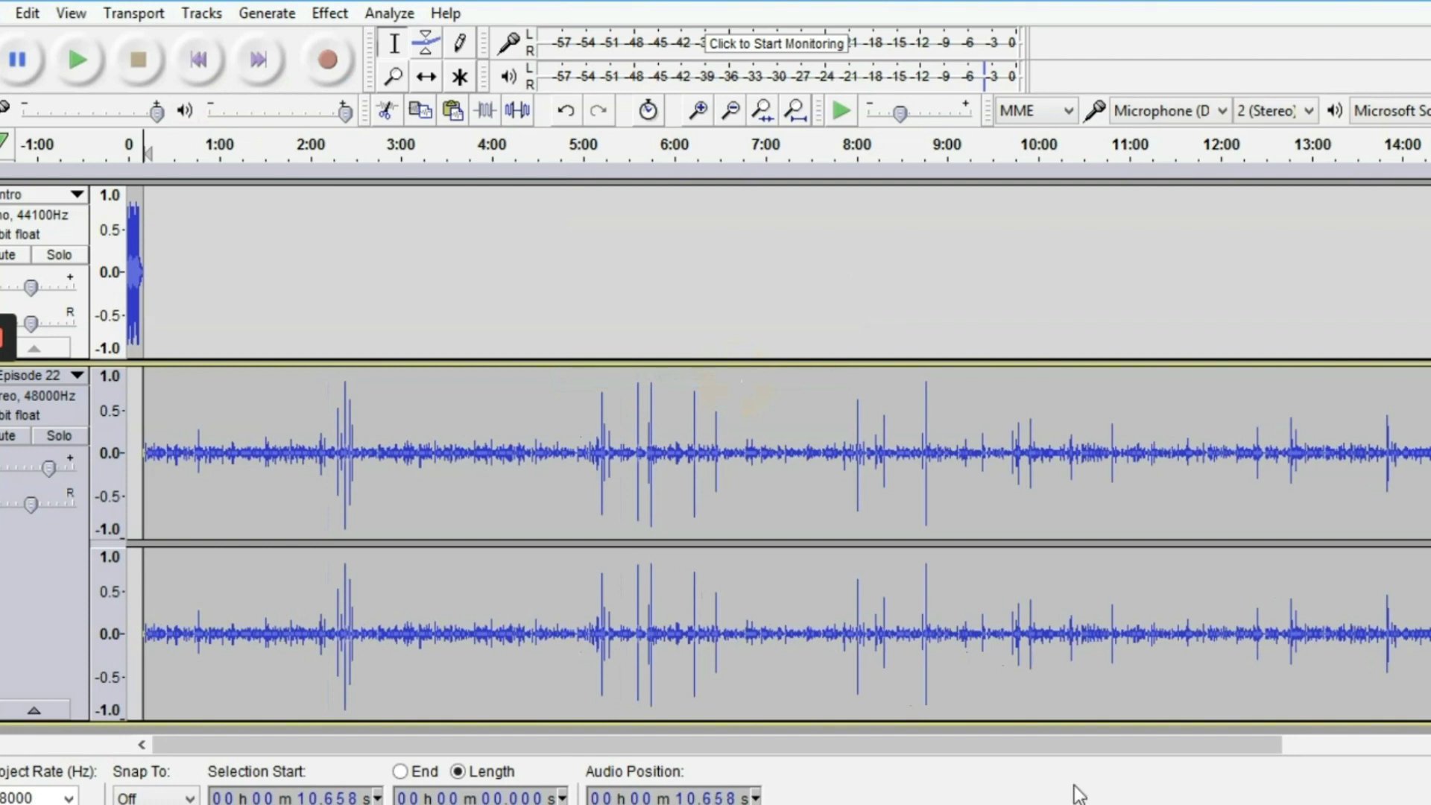
pyautogui.moveTo(1160, 750); pyautogui.dragTo(1430, 750)
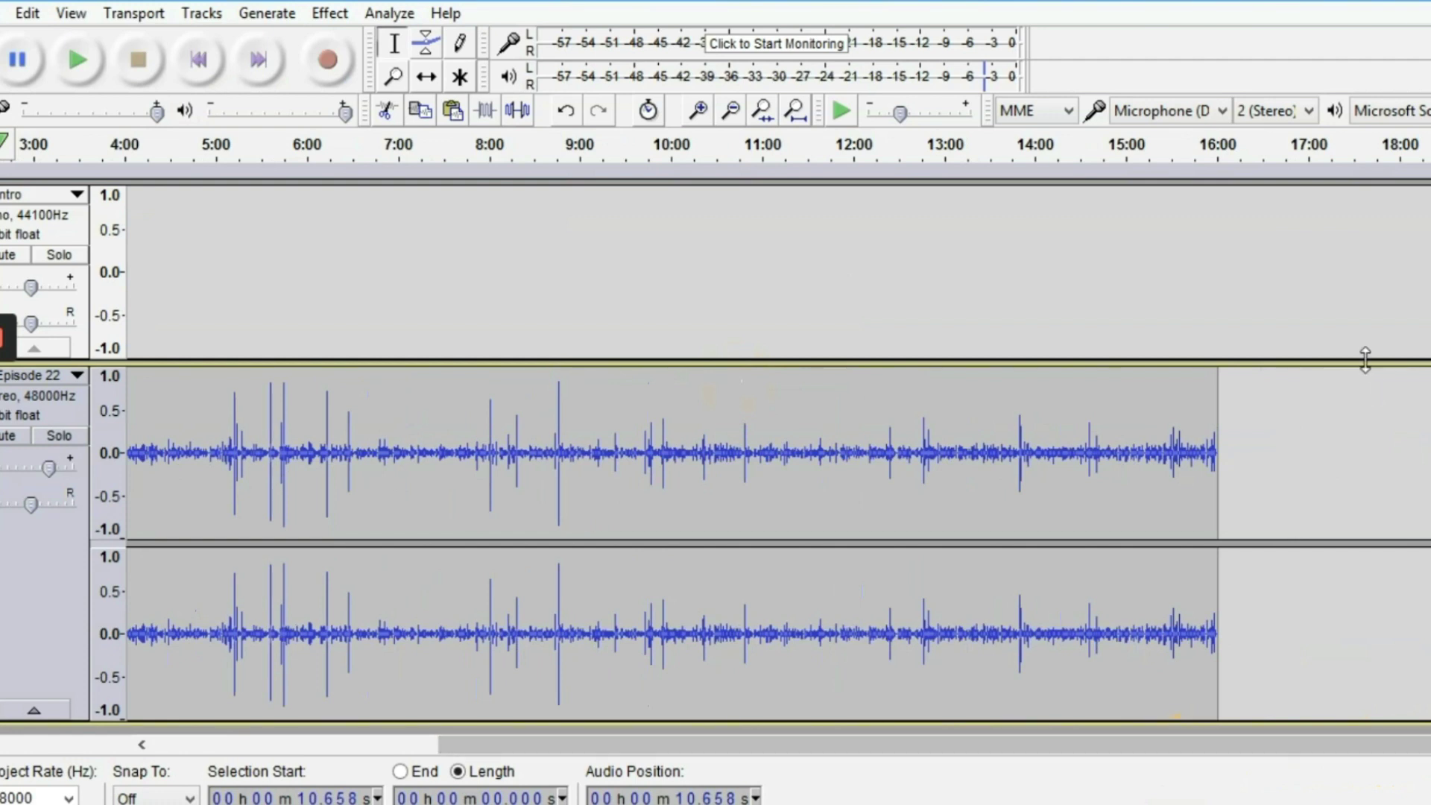
pyautogui.scroll(-1, 1365, 360)
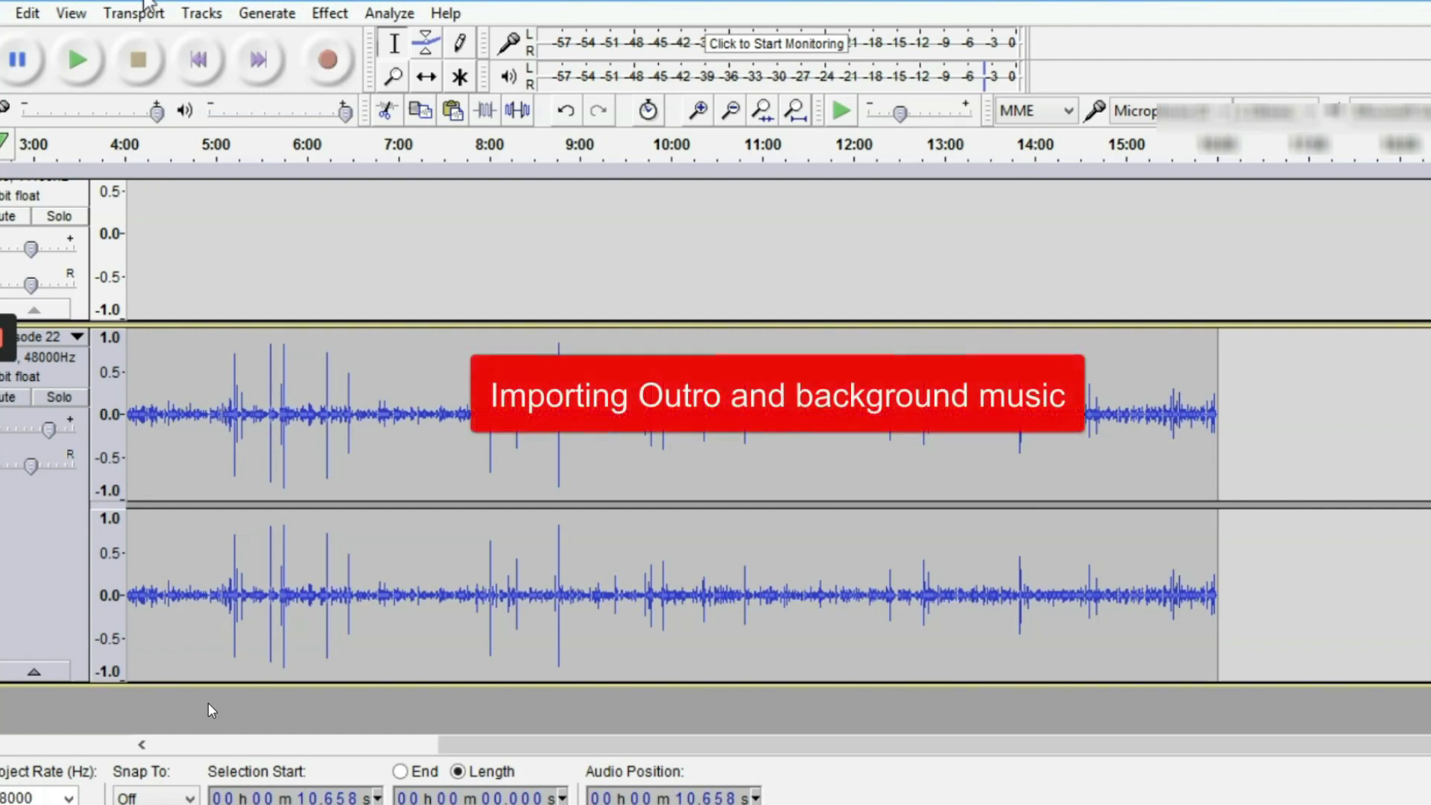
pyautogui.click(3, 13)
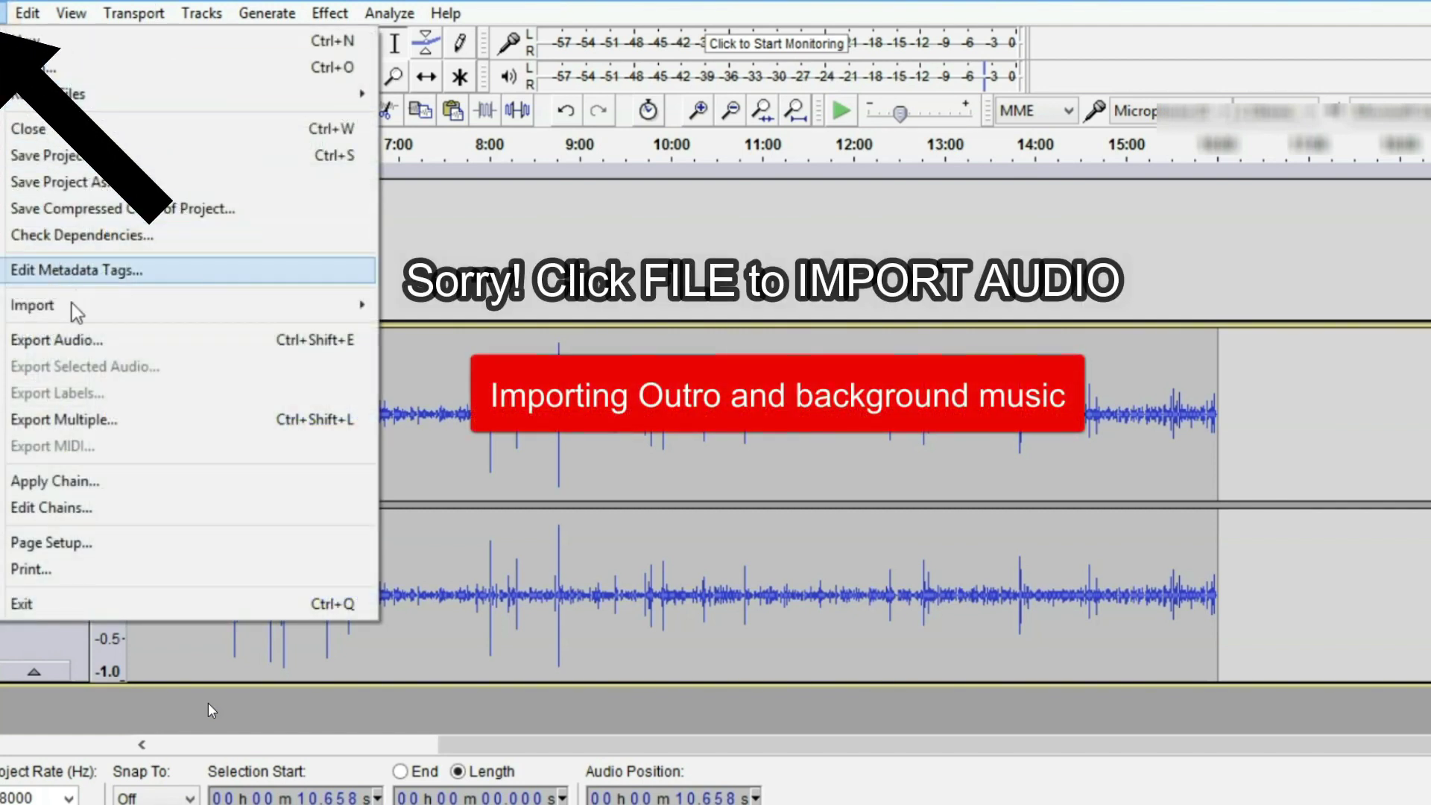
pyautogui.click(418, 304)
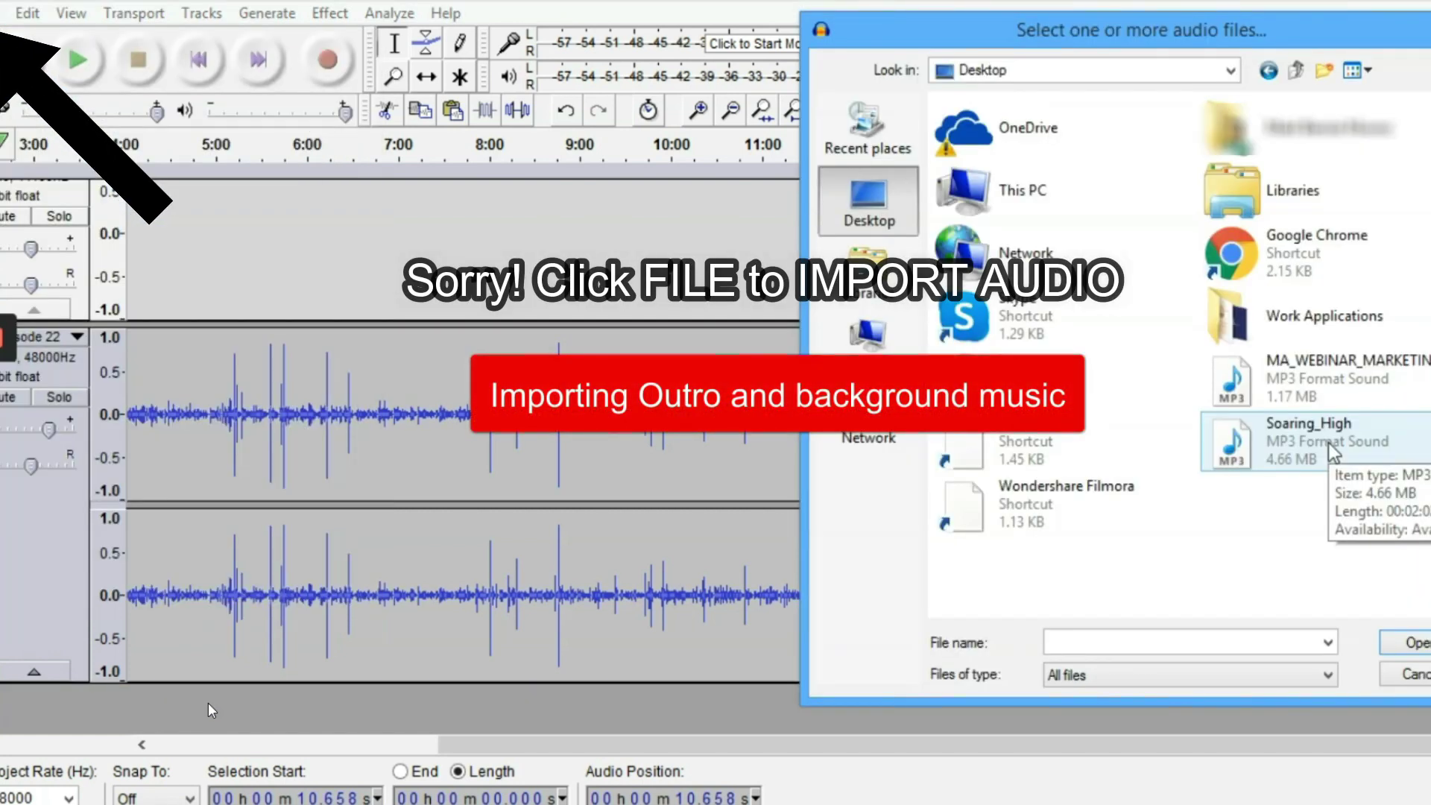
pyautogui.click(1331, 451)
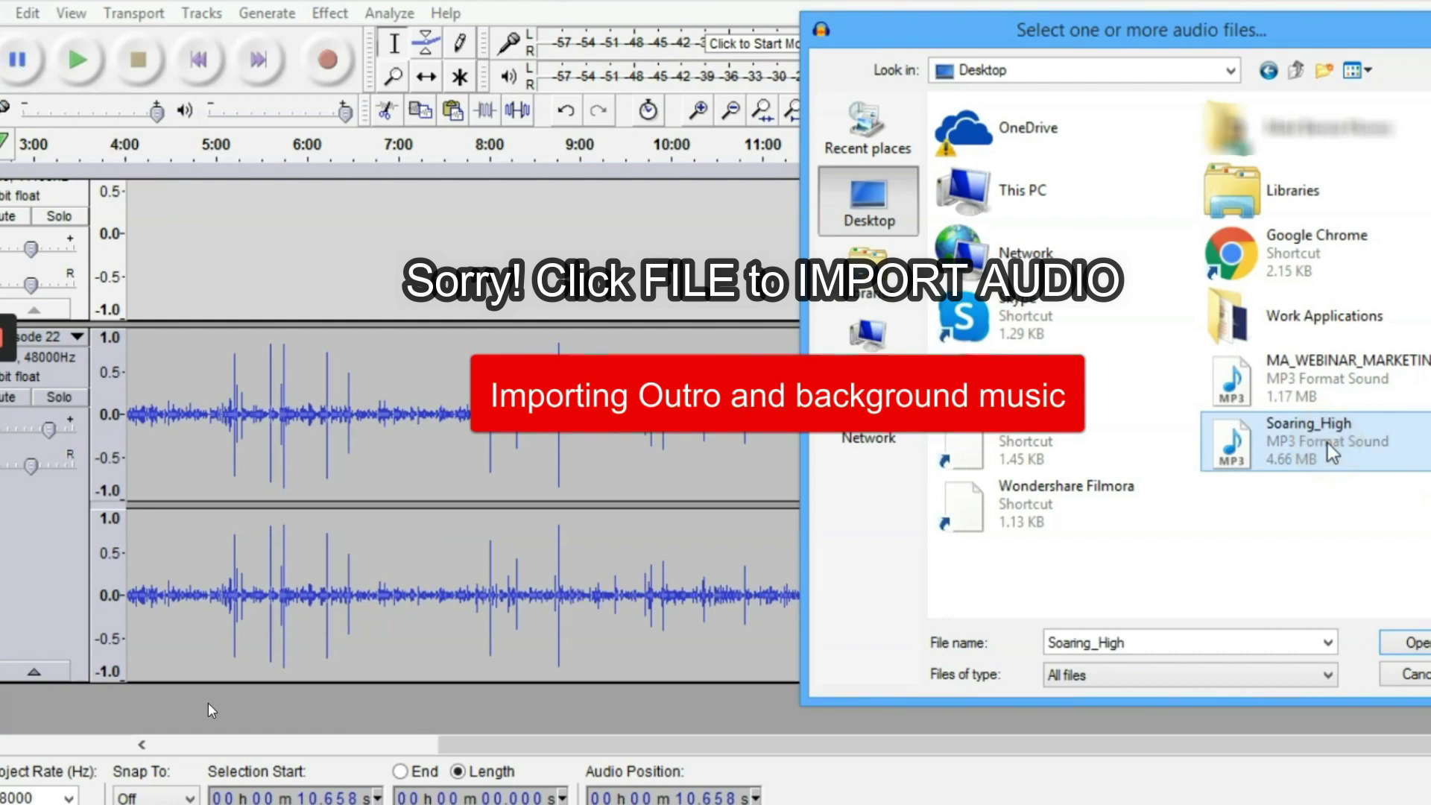
pyautogui.keyDown('ctrl'); pyautogui.click(1333, 379); pyautogui.keyUp('ctrl')
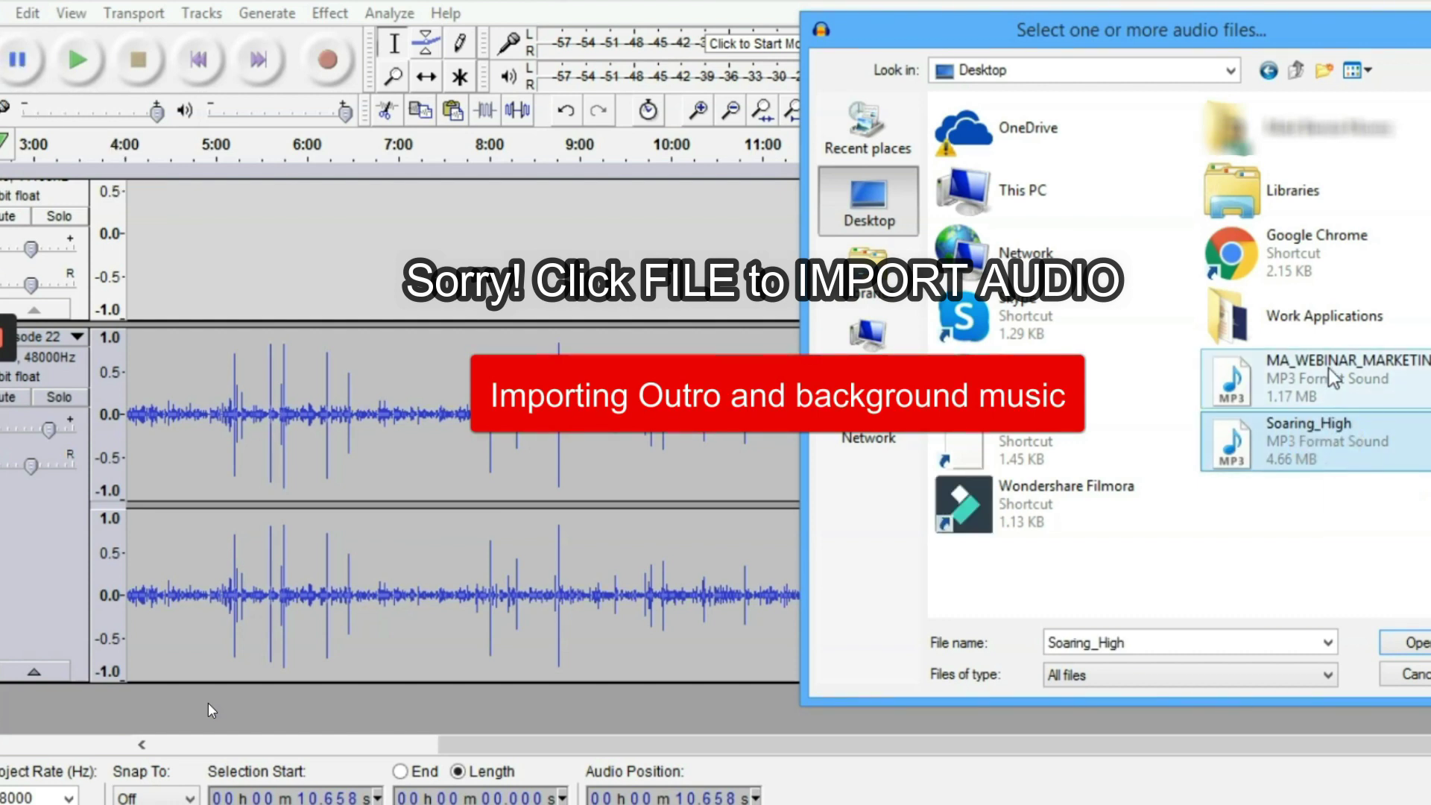
pyautogui.click(1332, 378)
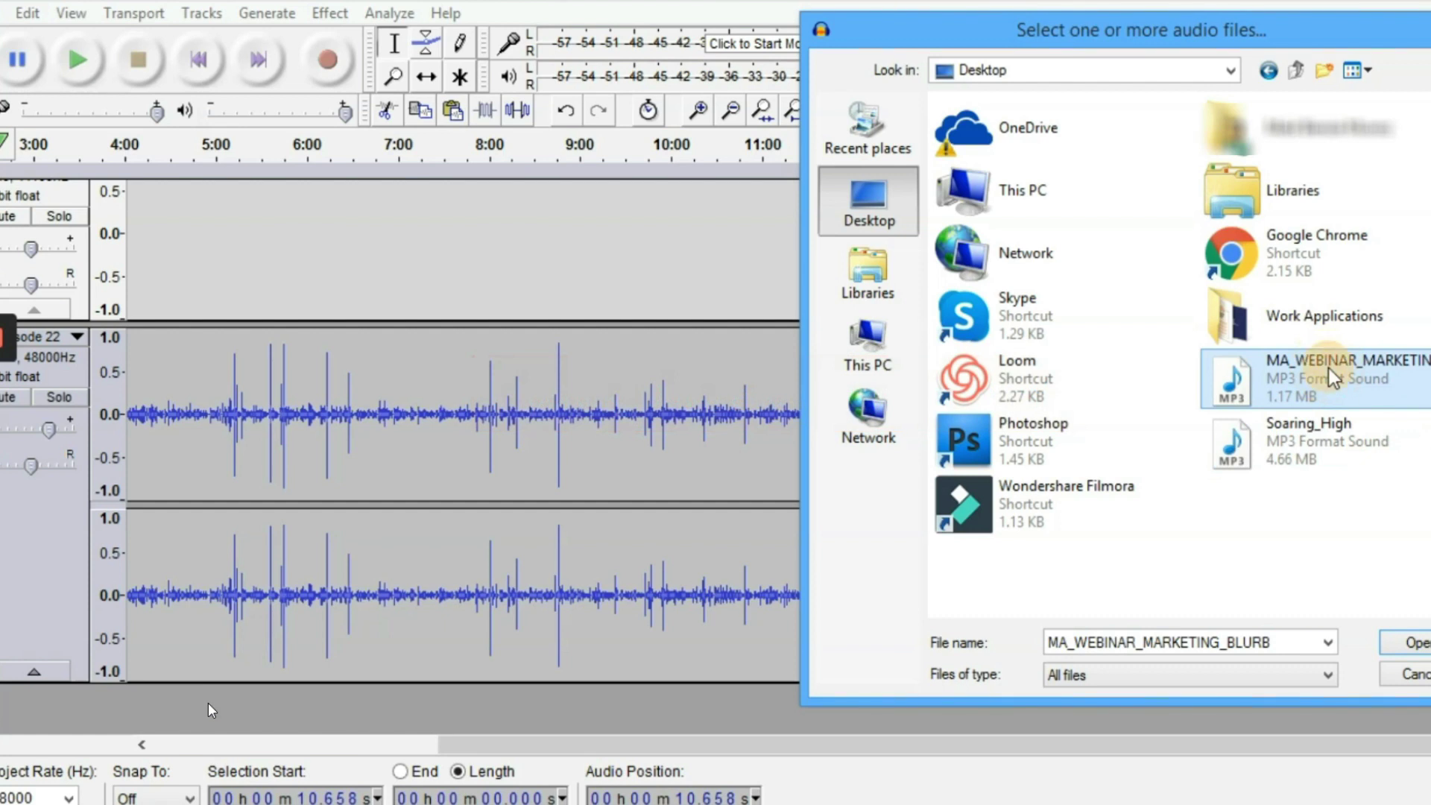
pyautogui.doubleClick(1333, 378)
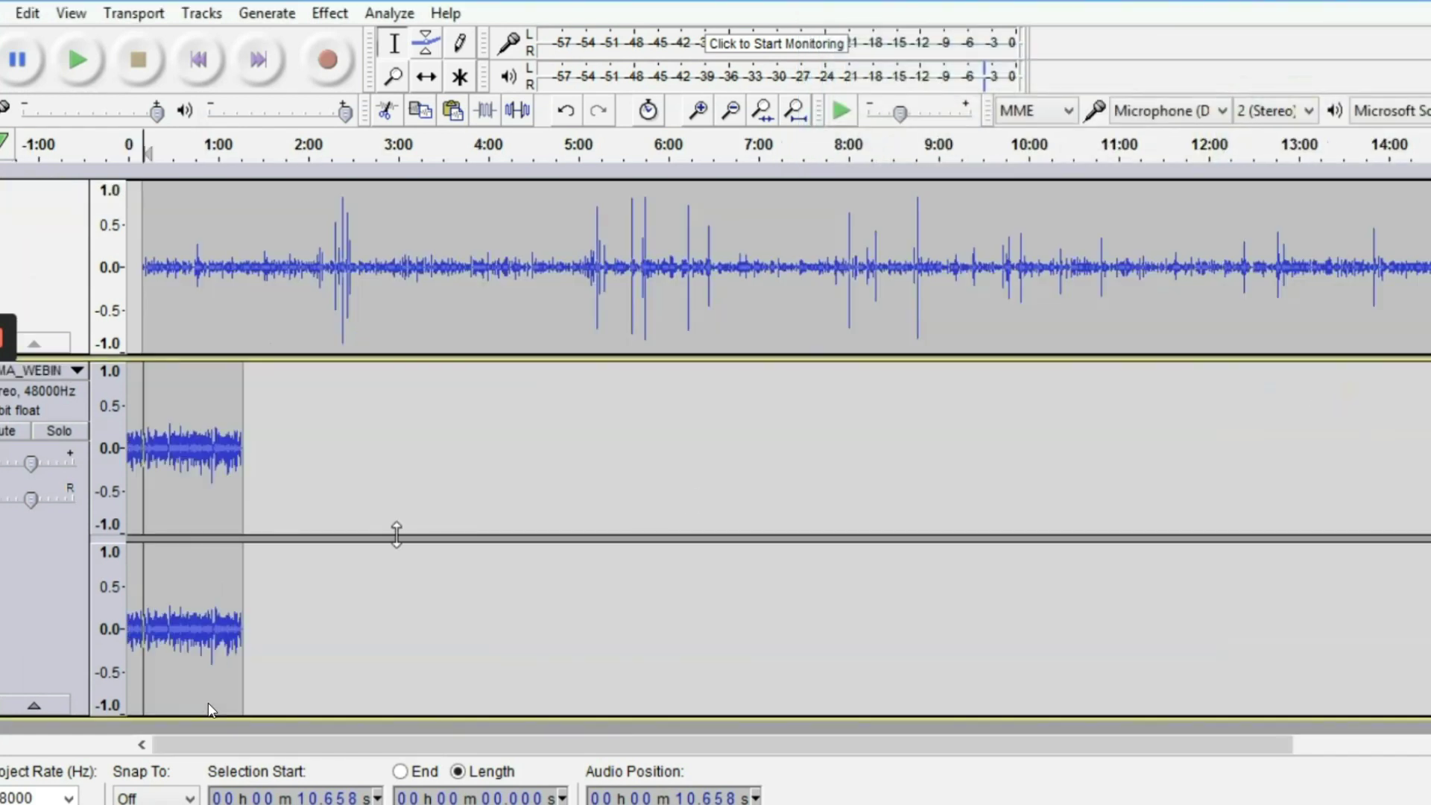
# Step: Apply Equalization with the Bass Boost curve to the whole MA_WEBINAR_MARKETING_BLURB track
pyautogui.click(18, 586)
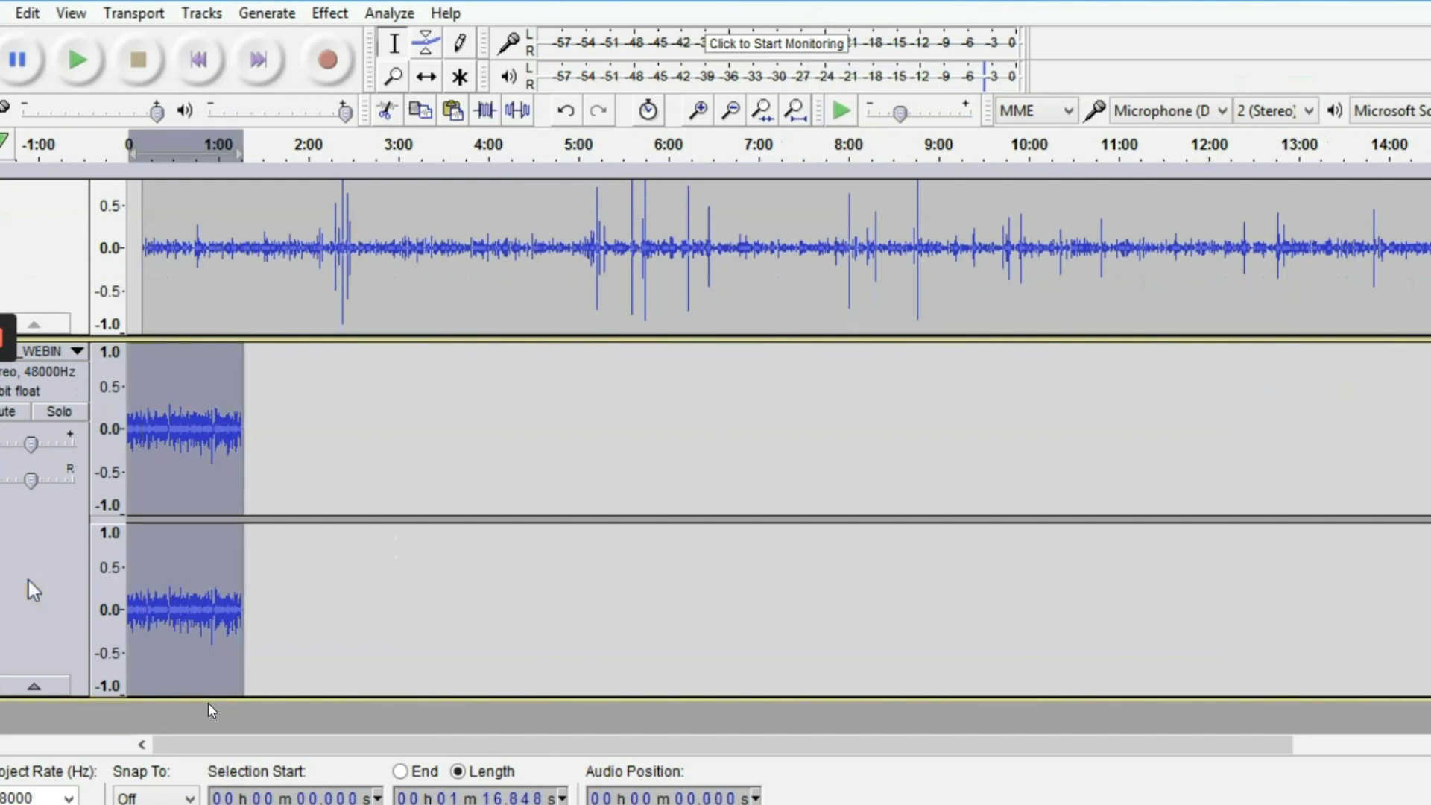
pyautogui.click(330, 15)
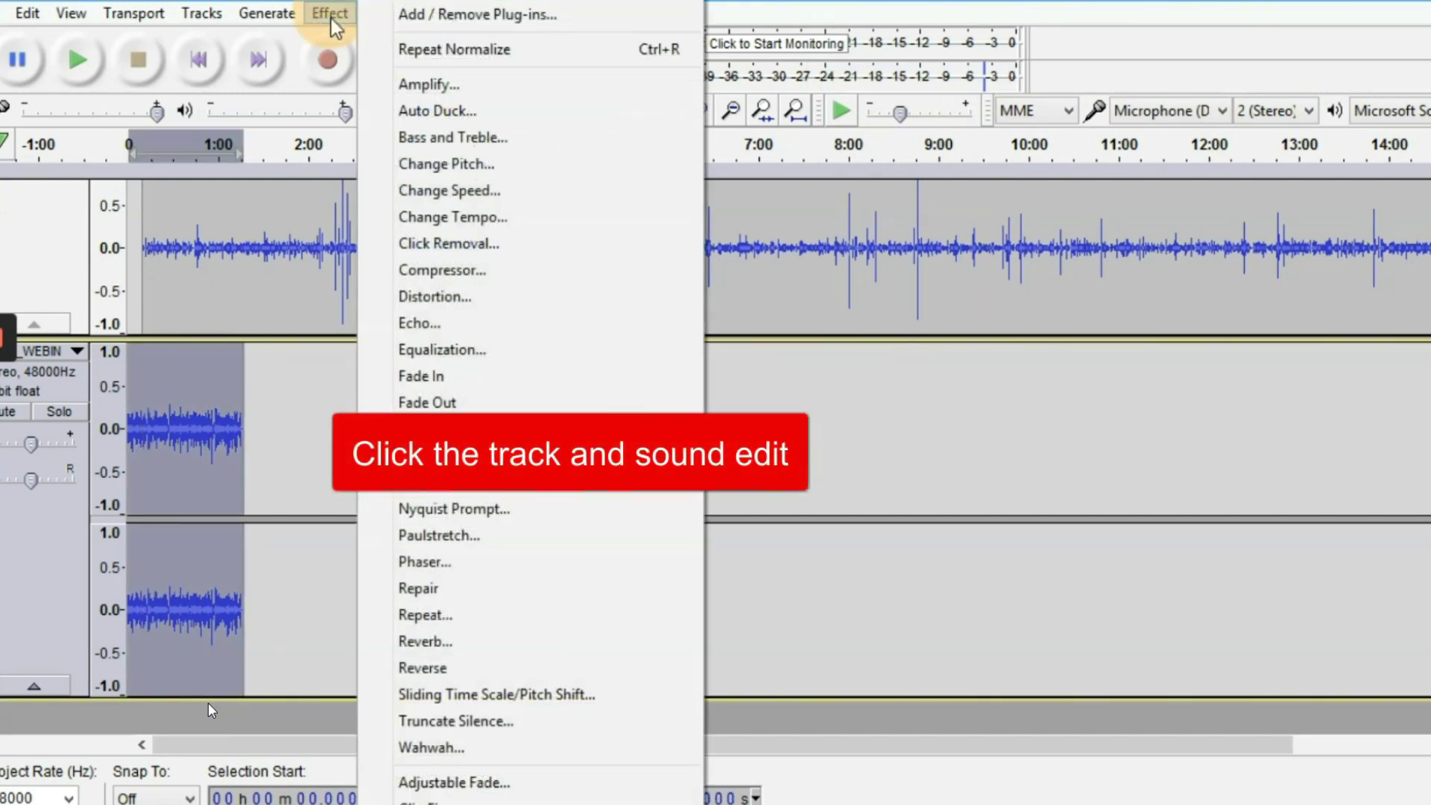
pyautogui.click(445, 349)
pyautogui.click(1183, 741)
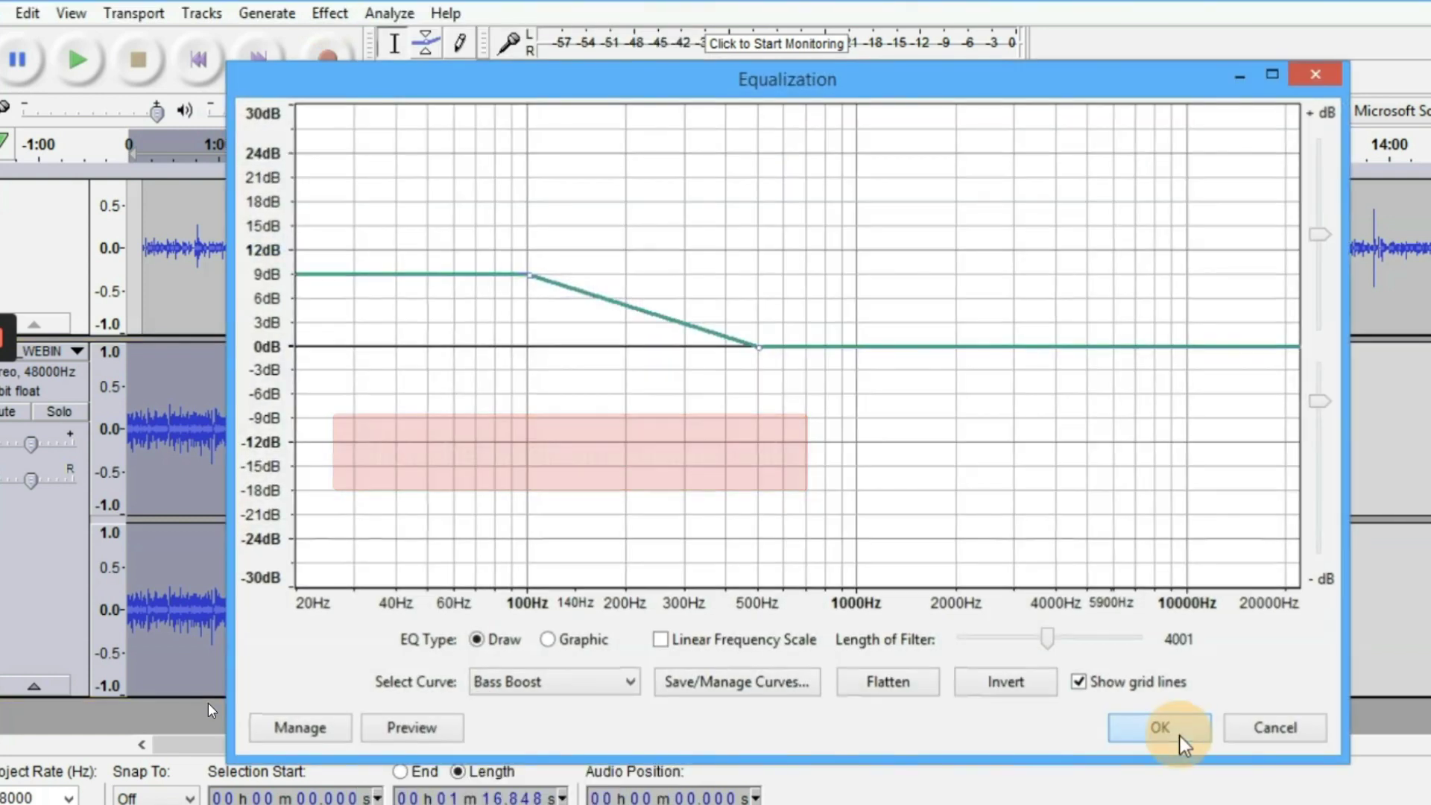
# Step: Capture the blurb track's noise profile and apply Noise Reduction at 12 dB, sensitivity 6.00 and 3 smoothing bands
pyautogui.click(330, 14)
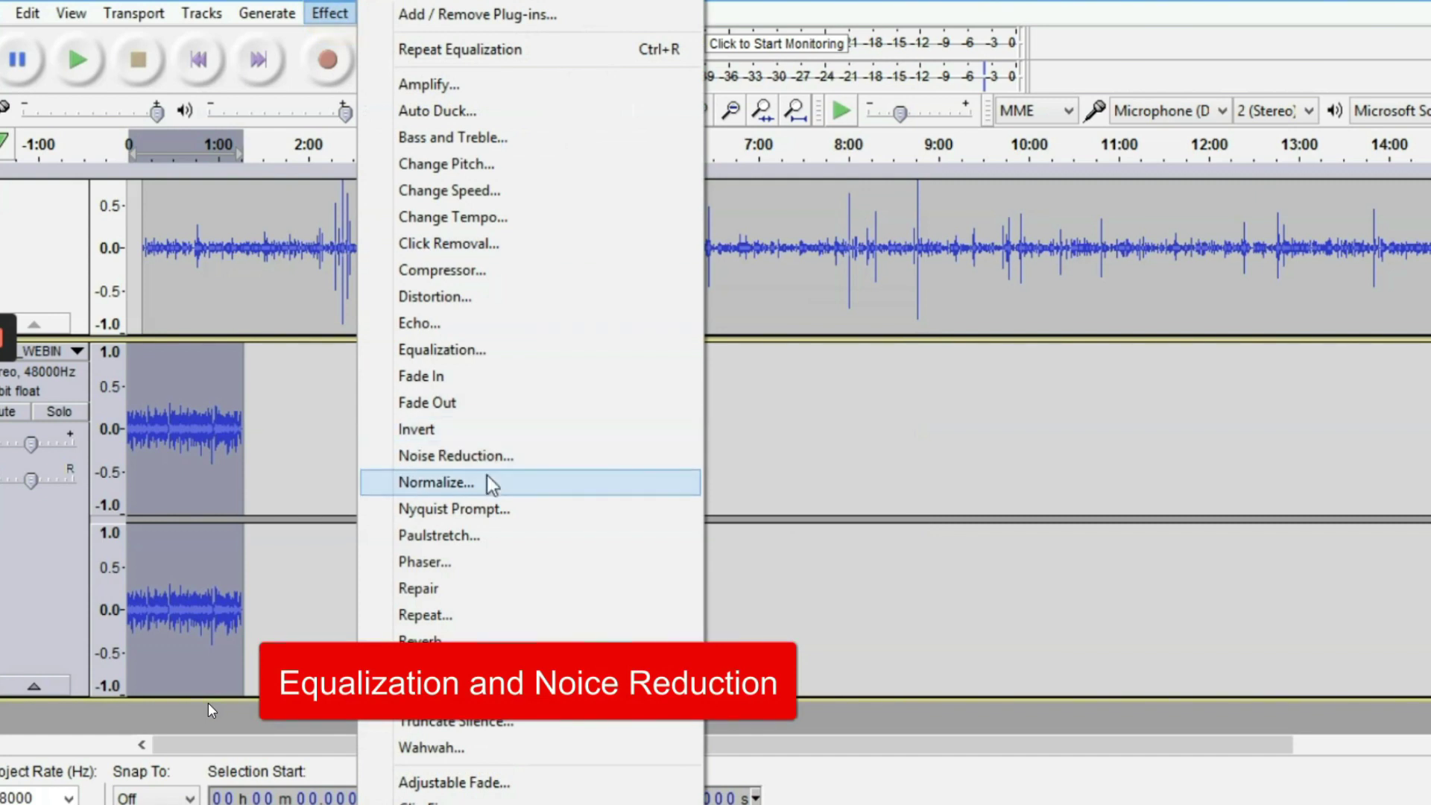
pyautogui.click(493, 456)
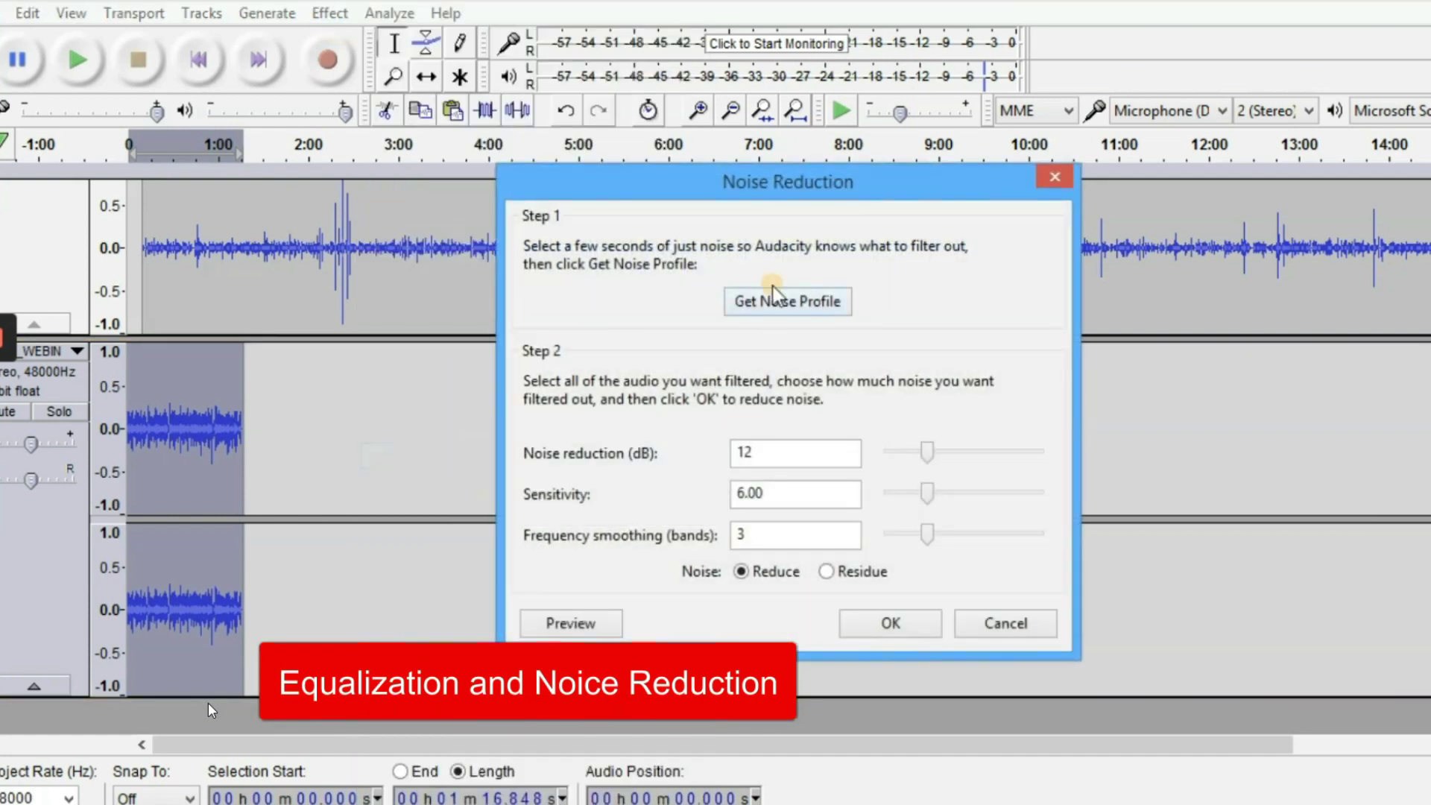
pyautogui.click(773, 296)
pyautogui.click(338, 14)
pyautogui.click(514, 456)
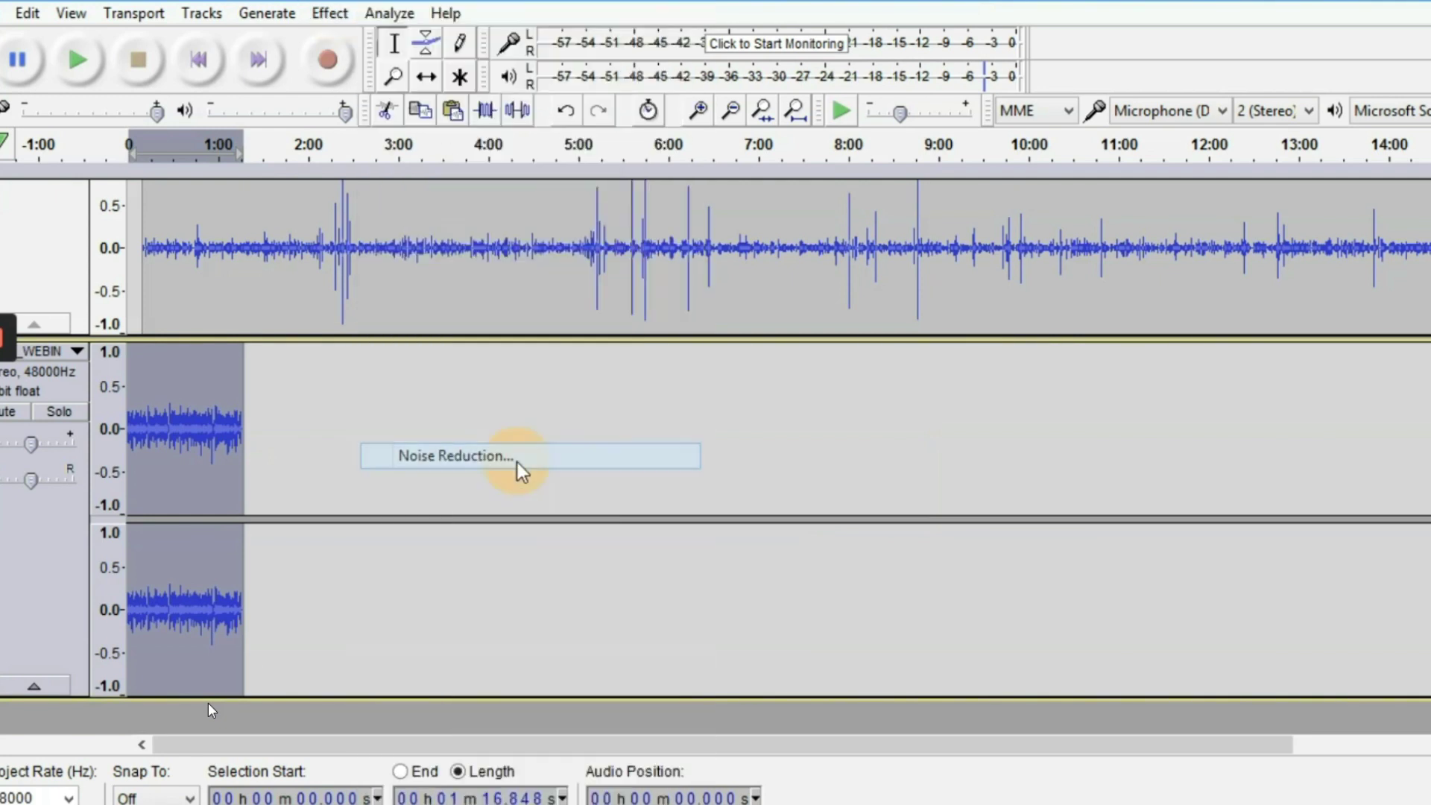
pyautogui.click(902, 625)
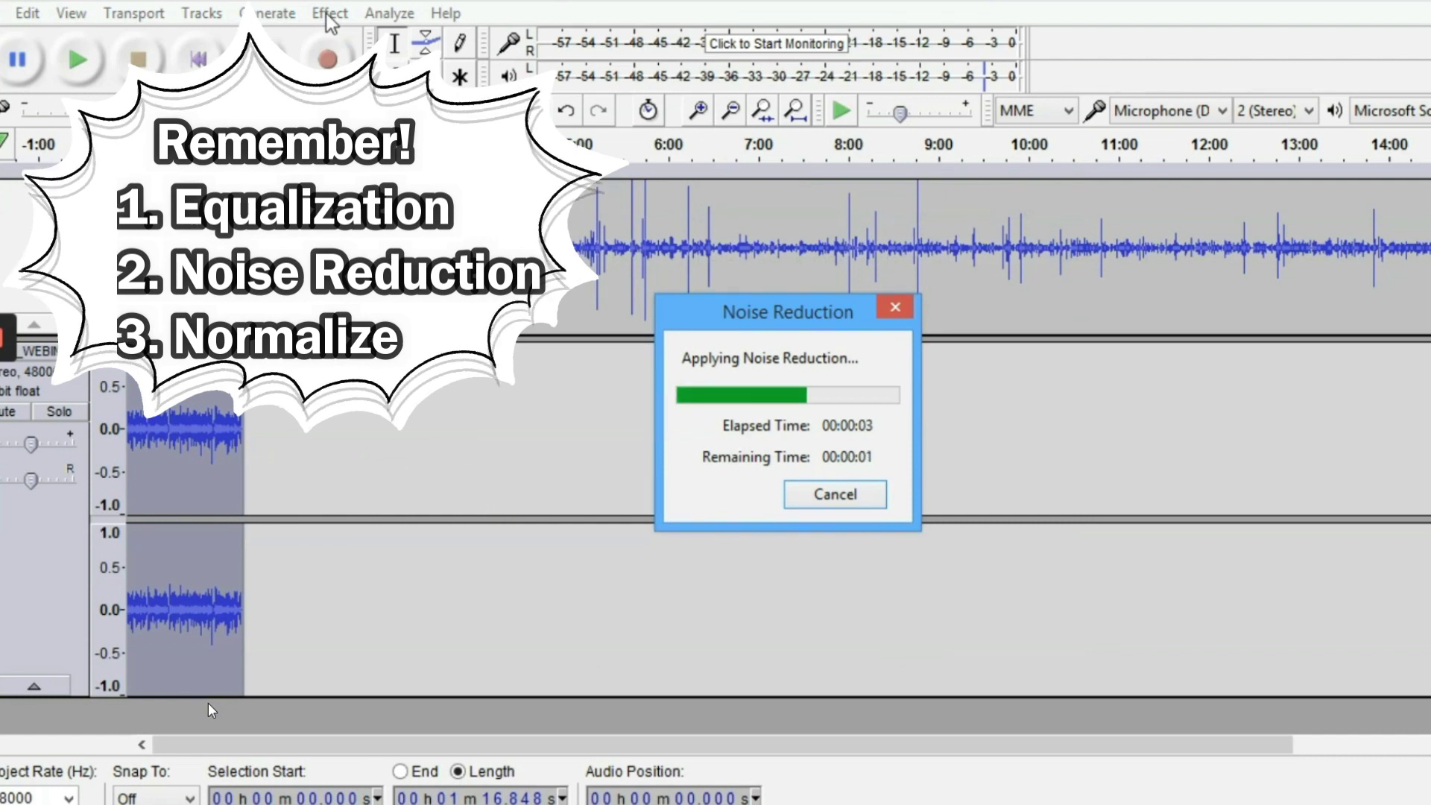
# Step: Normalize the blurb track to a maximum amplitude of -1.0 dB with DC offset removal
pyautogui.click(328, 15)
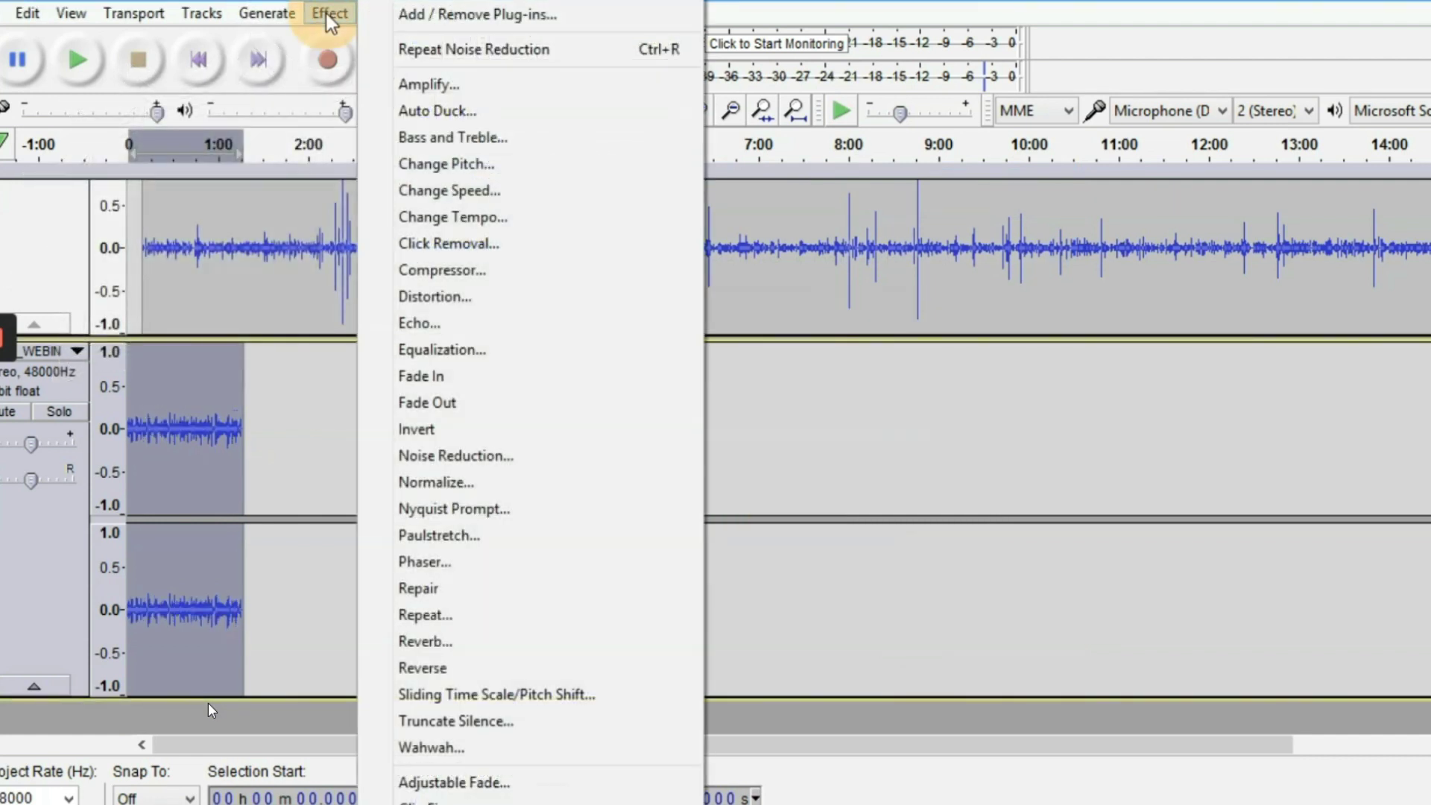
pyautogui.click(458, 486)
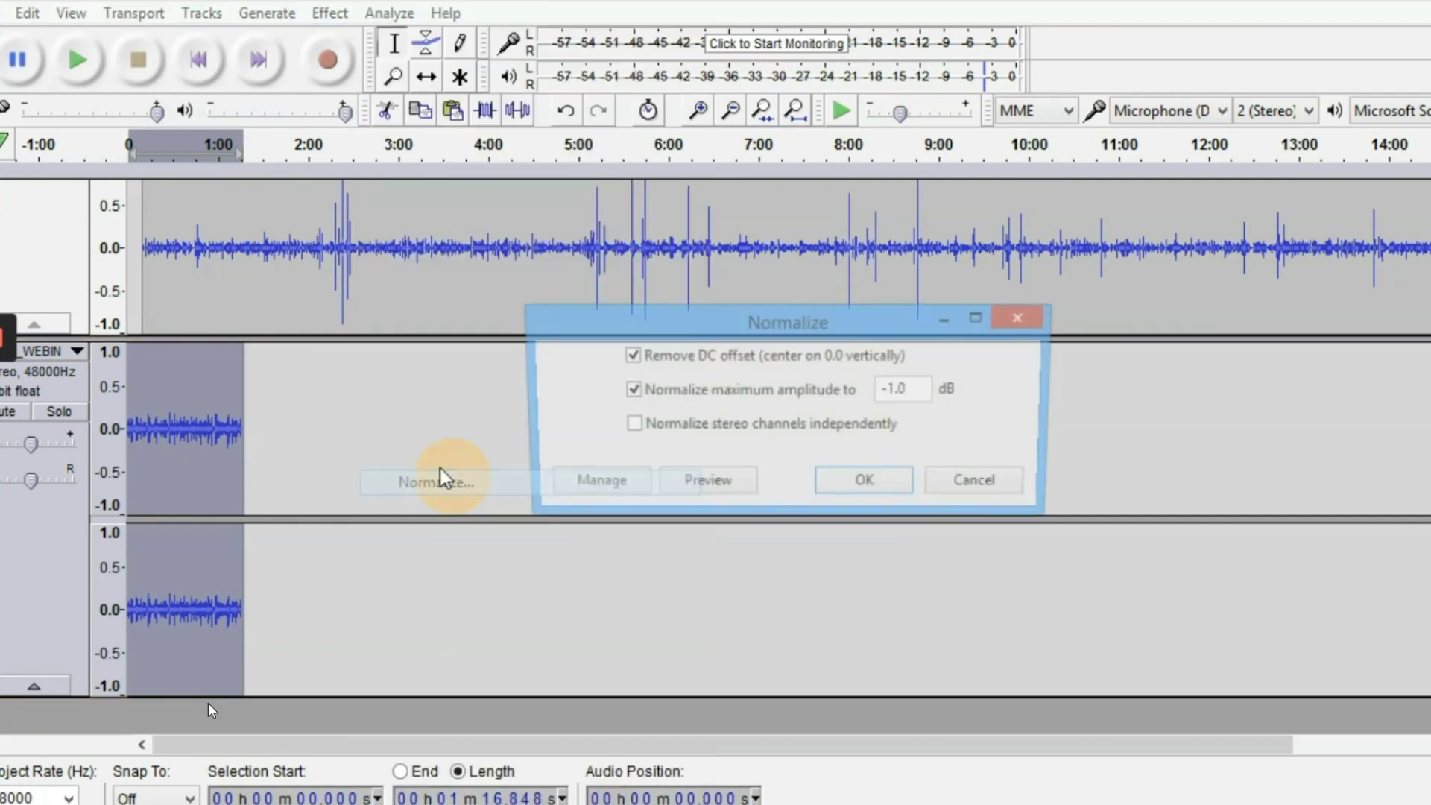
pyautogui.click(843, 486)
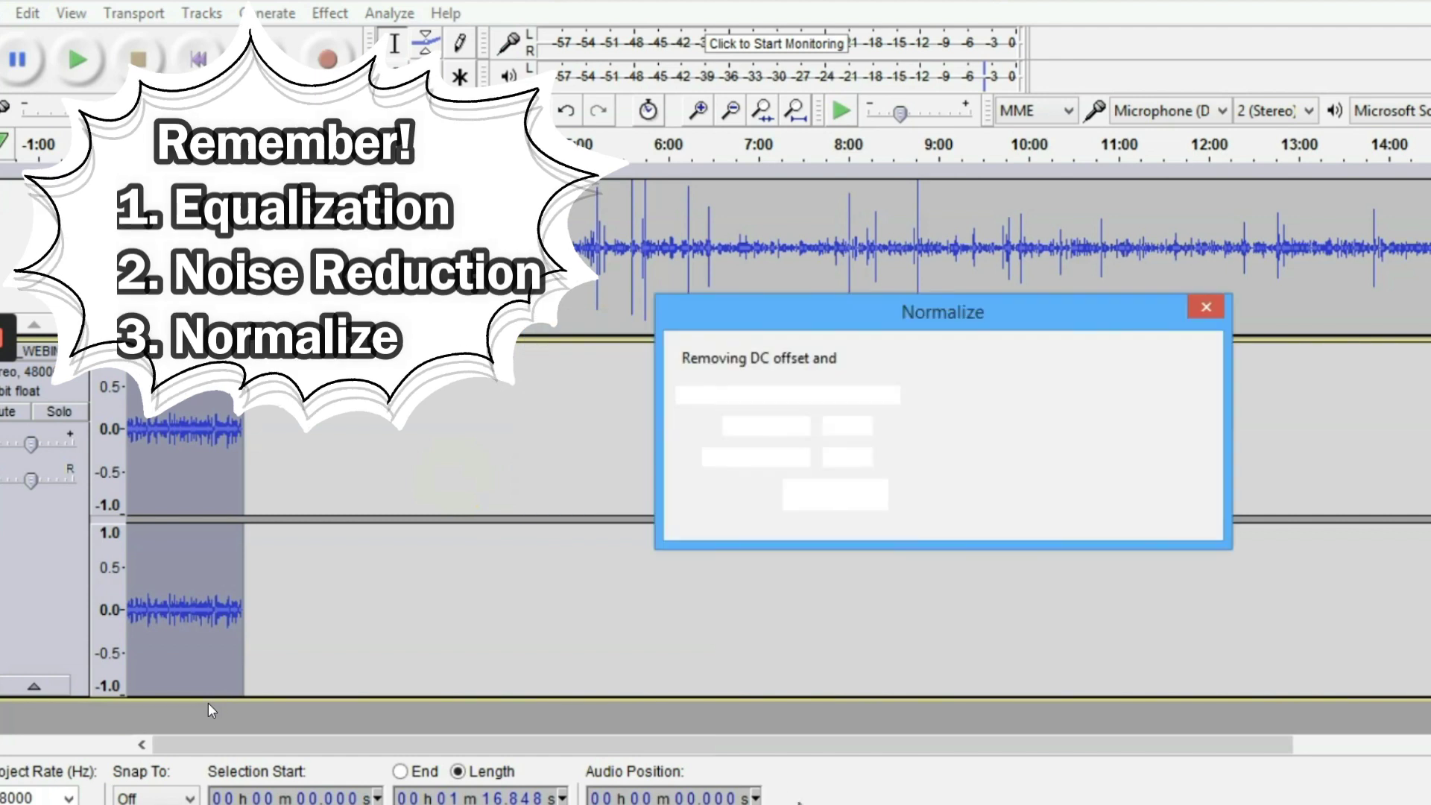
# Step: Align the start of the blurb track with the end of Episode 22, at 16 m 01.106 s, and play back the transition
pyautogui.moveTo(850, 745); pyautogui.dragTo(1398, 743)
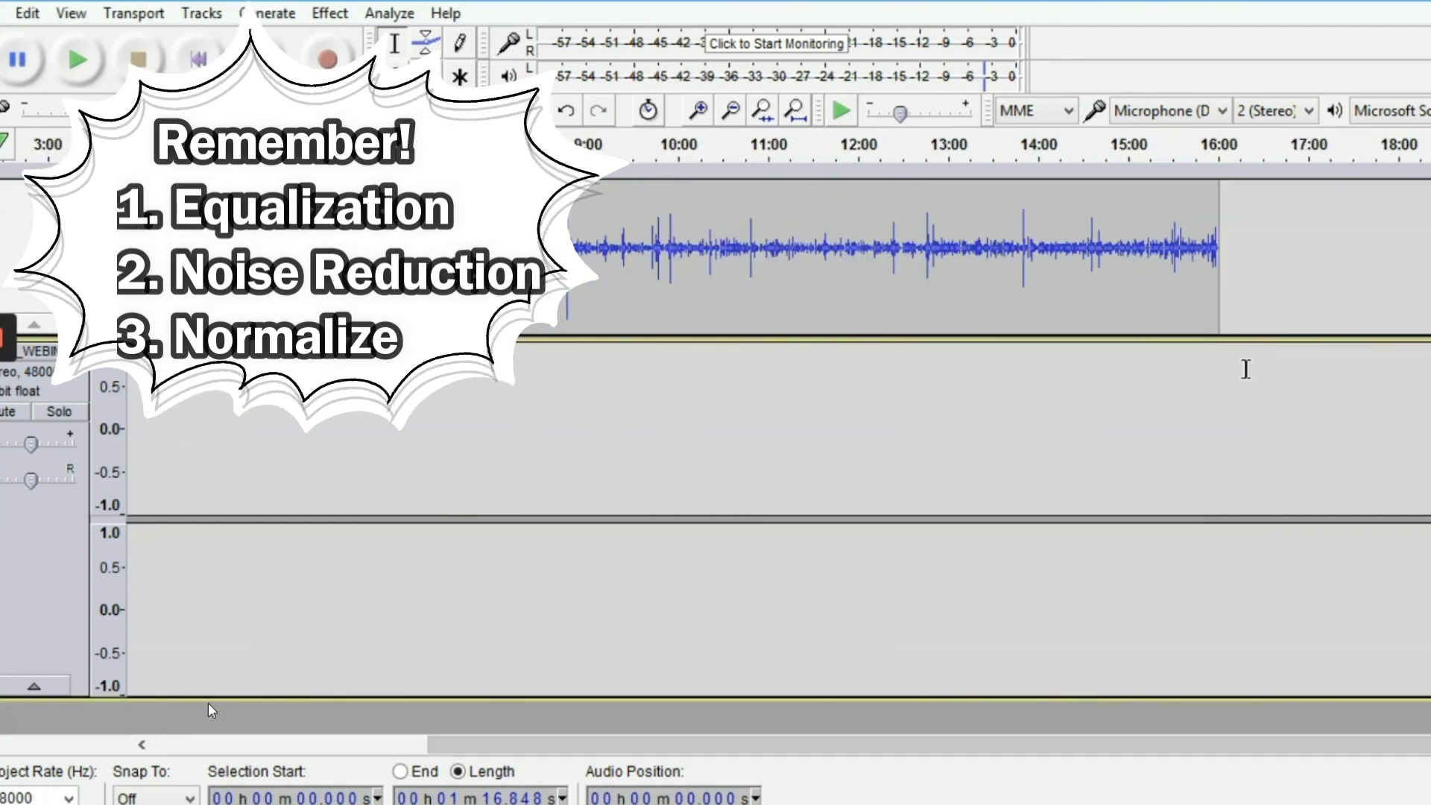
pyautogui.click(1217, 364)
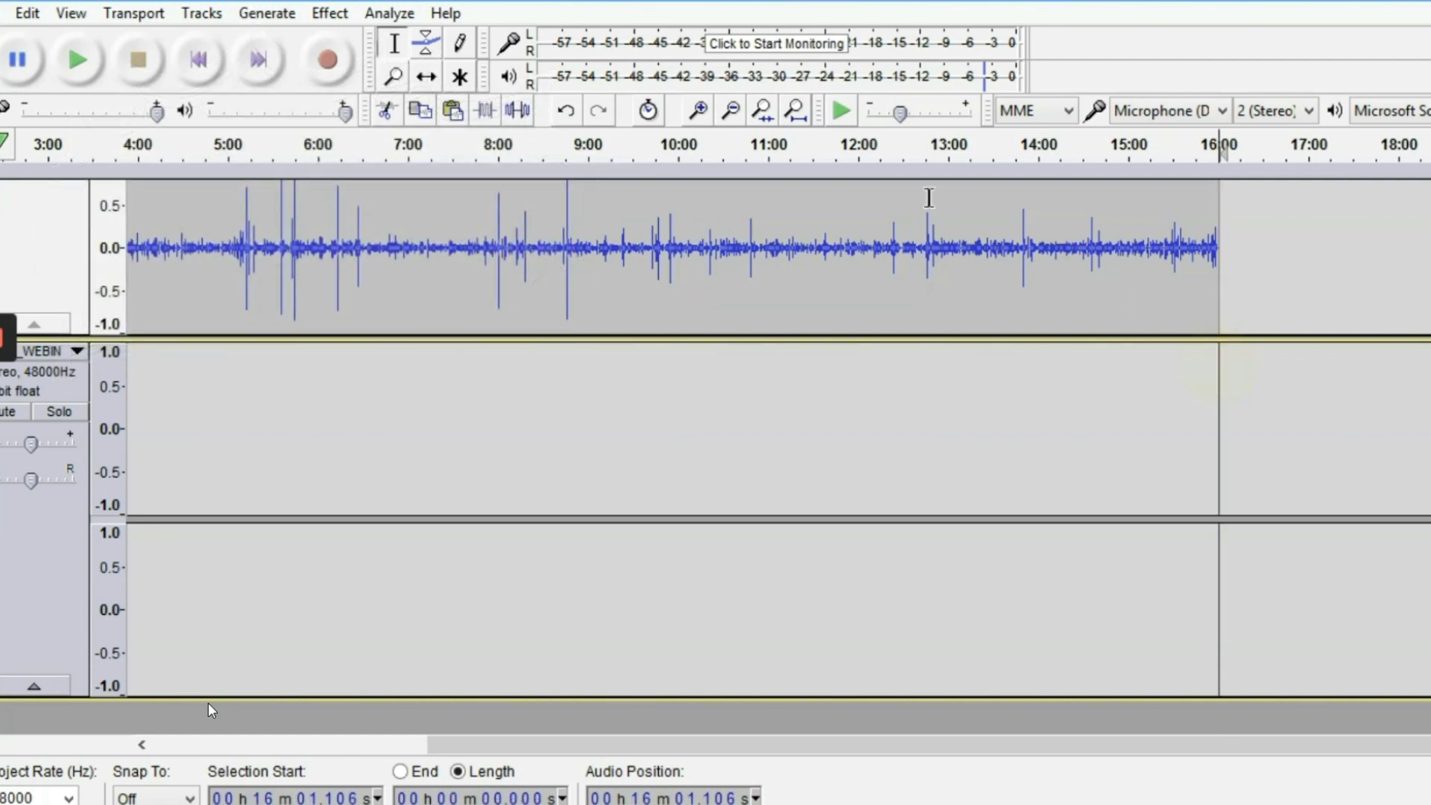
pyautogui.click(201, 12)
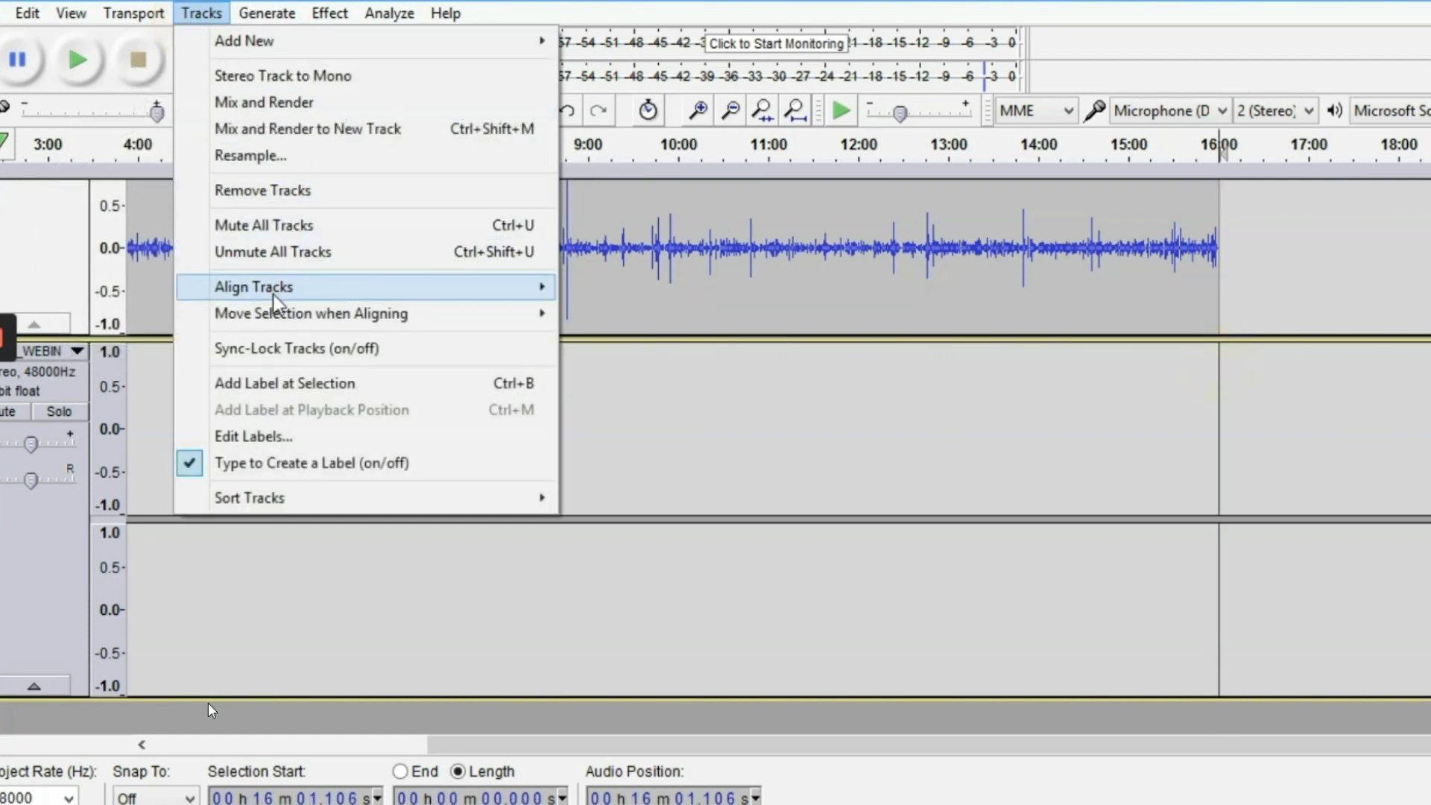
pyautogui.moveTo(277, 298)
pyautogui.click(715, 375)
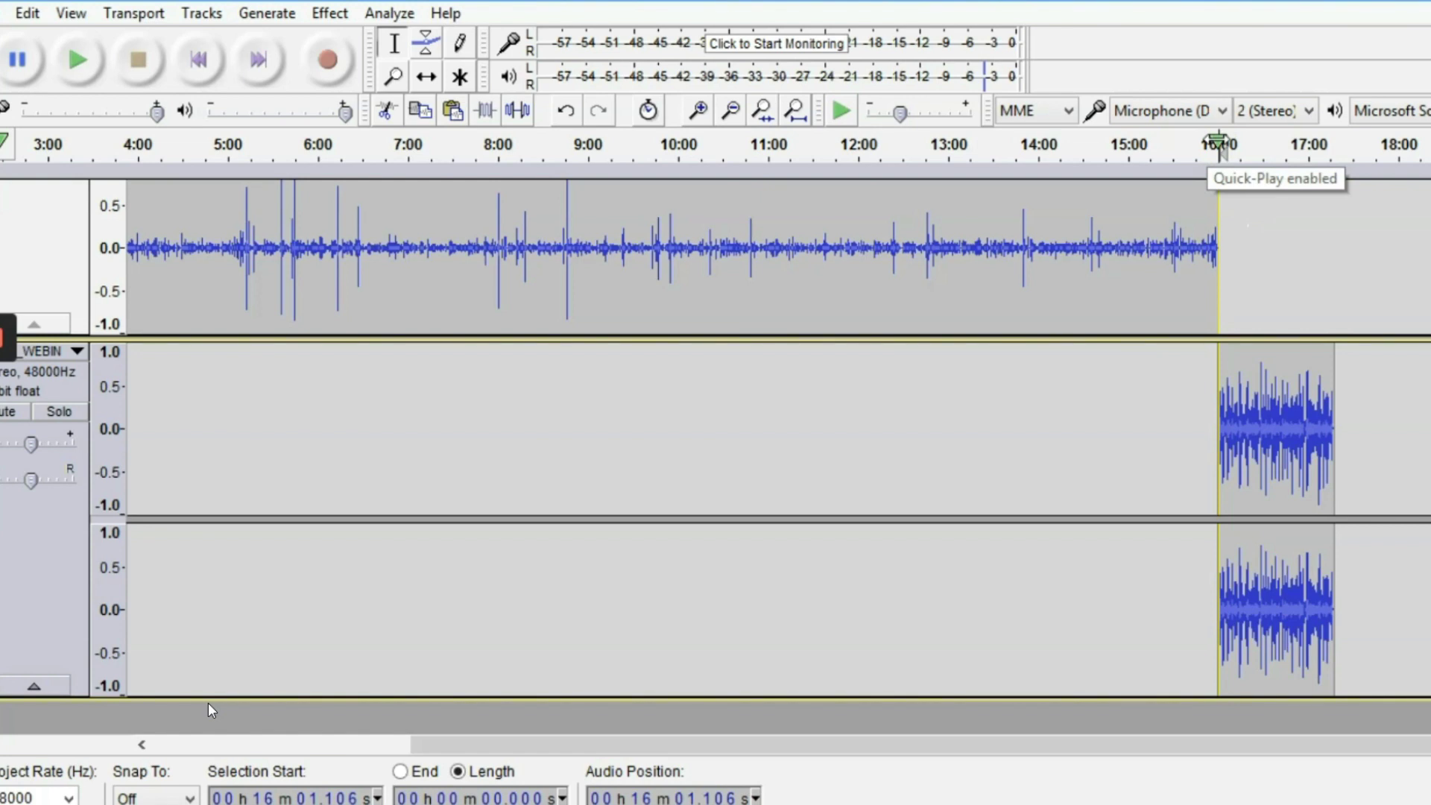
pyautogui.click(1219, 143)
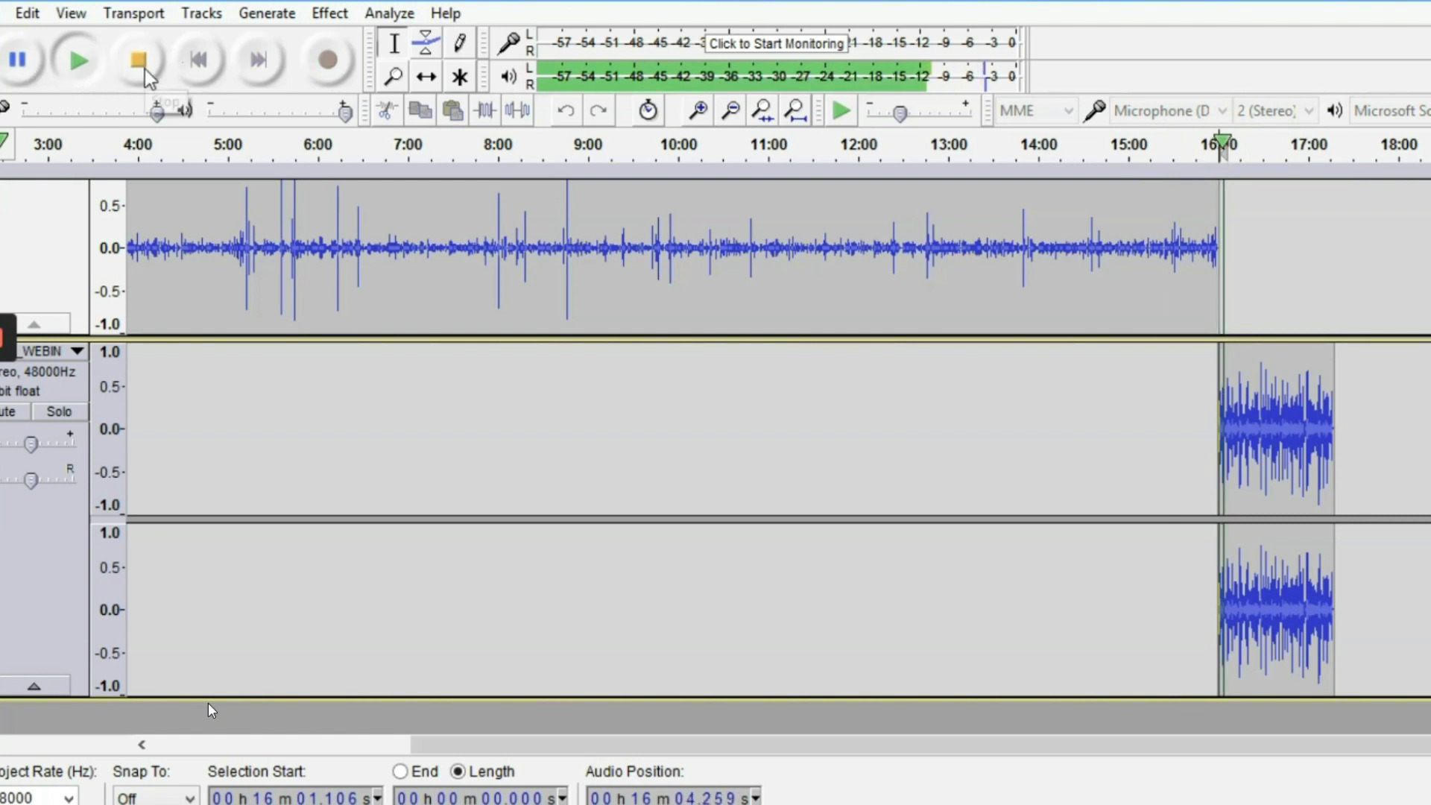
pyautogui.click(20, 66)
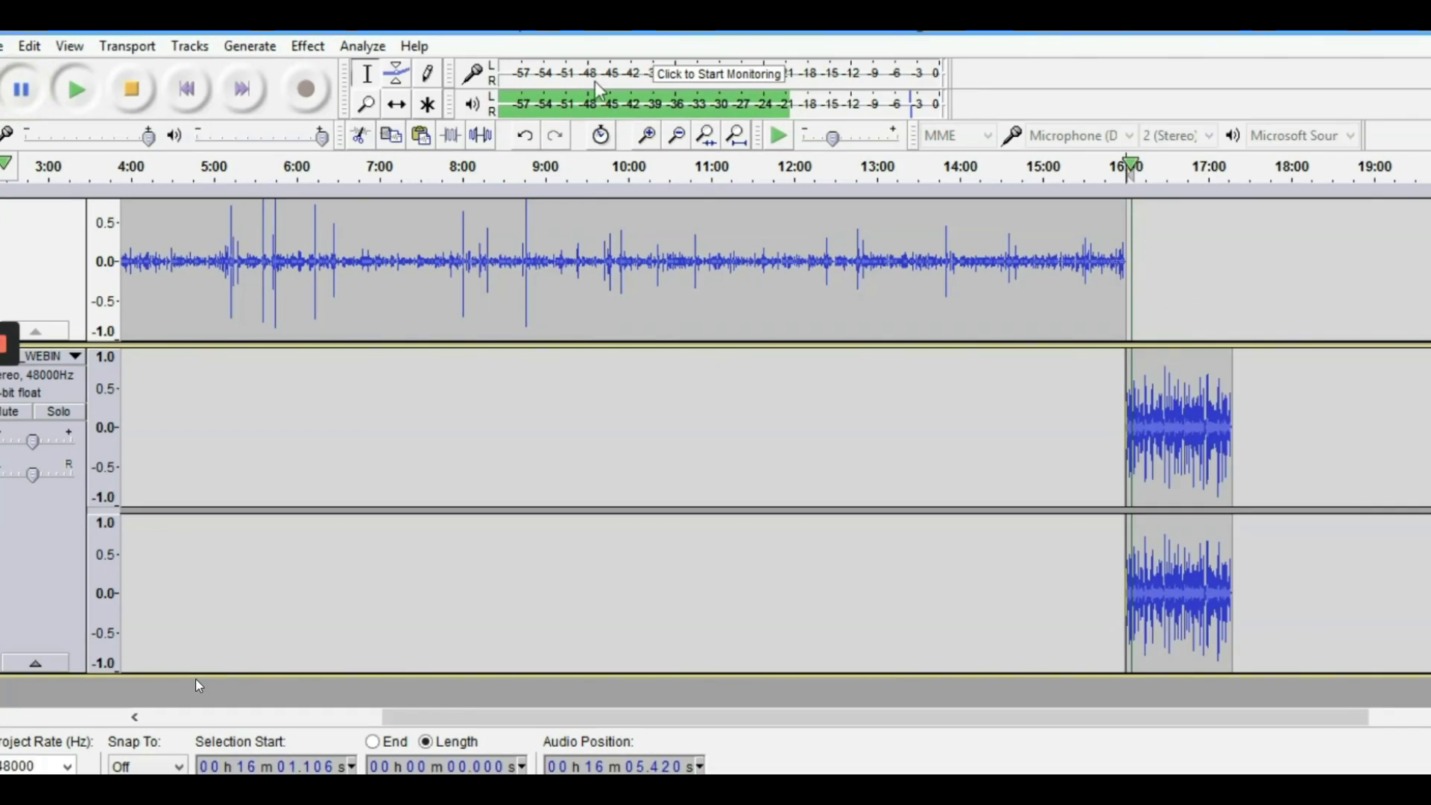
# Step: Import the Soaring_High audio file from the Desktop as a new track
pyautogui.click(3, 46)
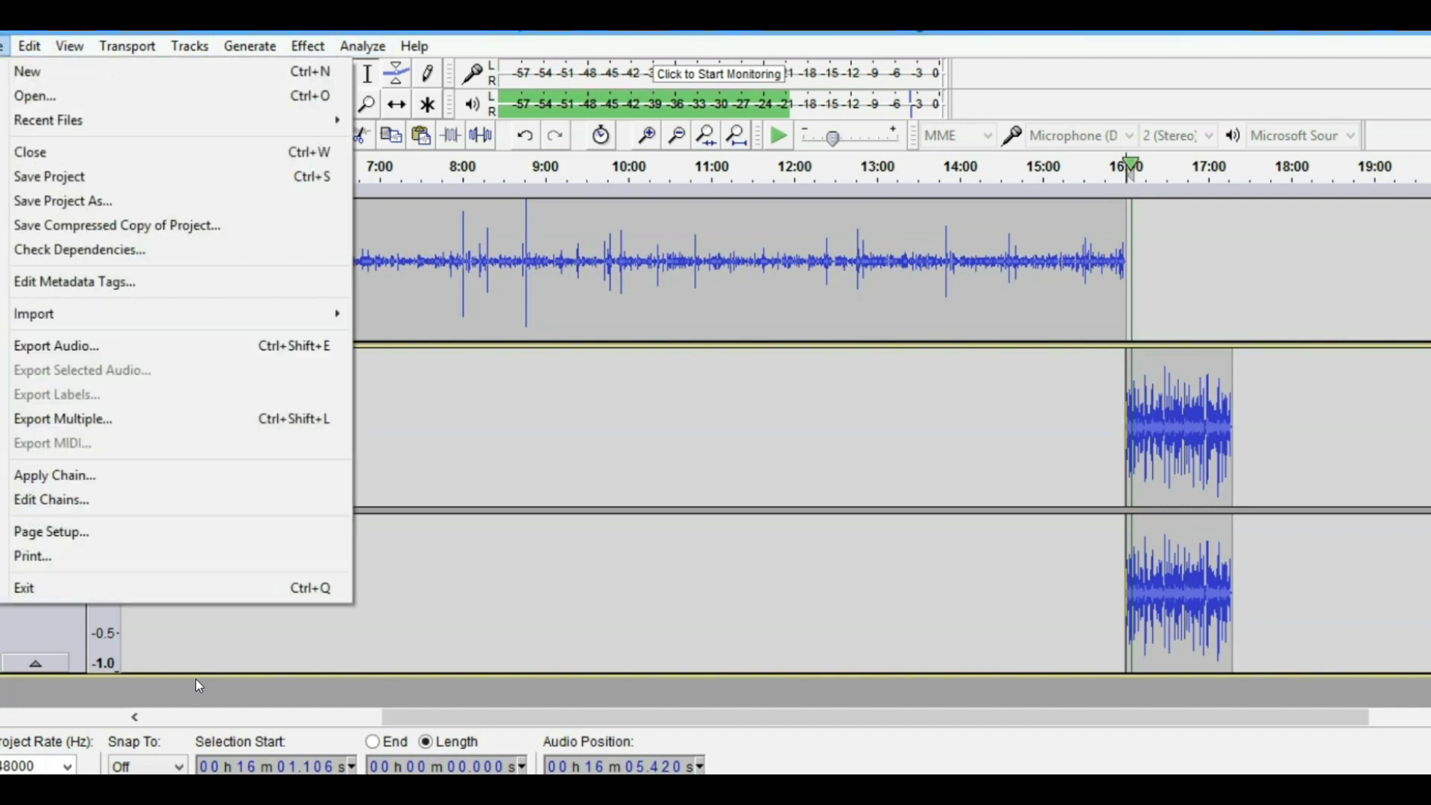
pyautogui.moveTo(87, 313)
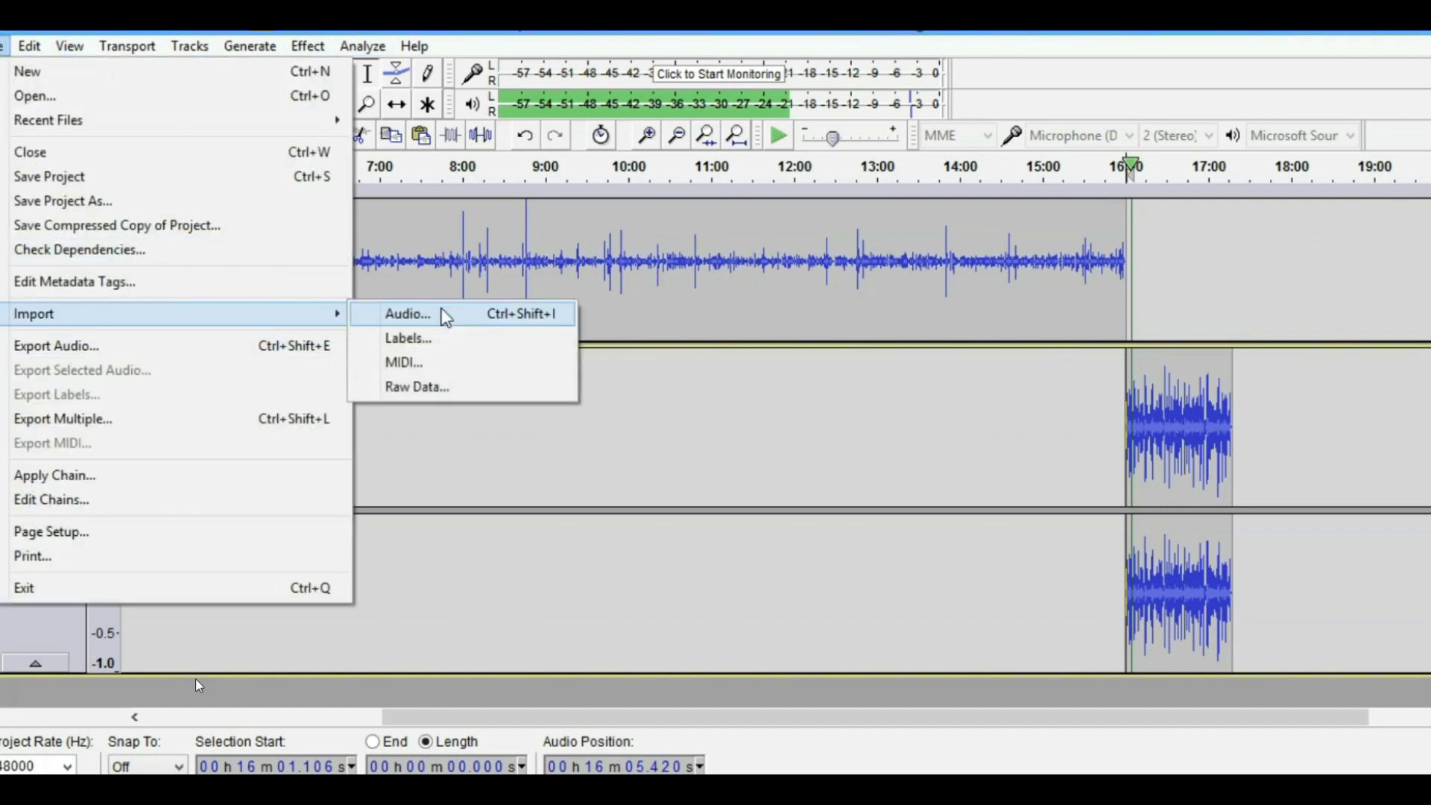
pyautogui.click(474, 319)
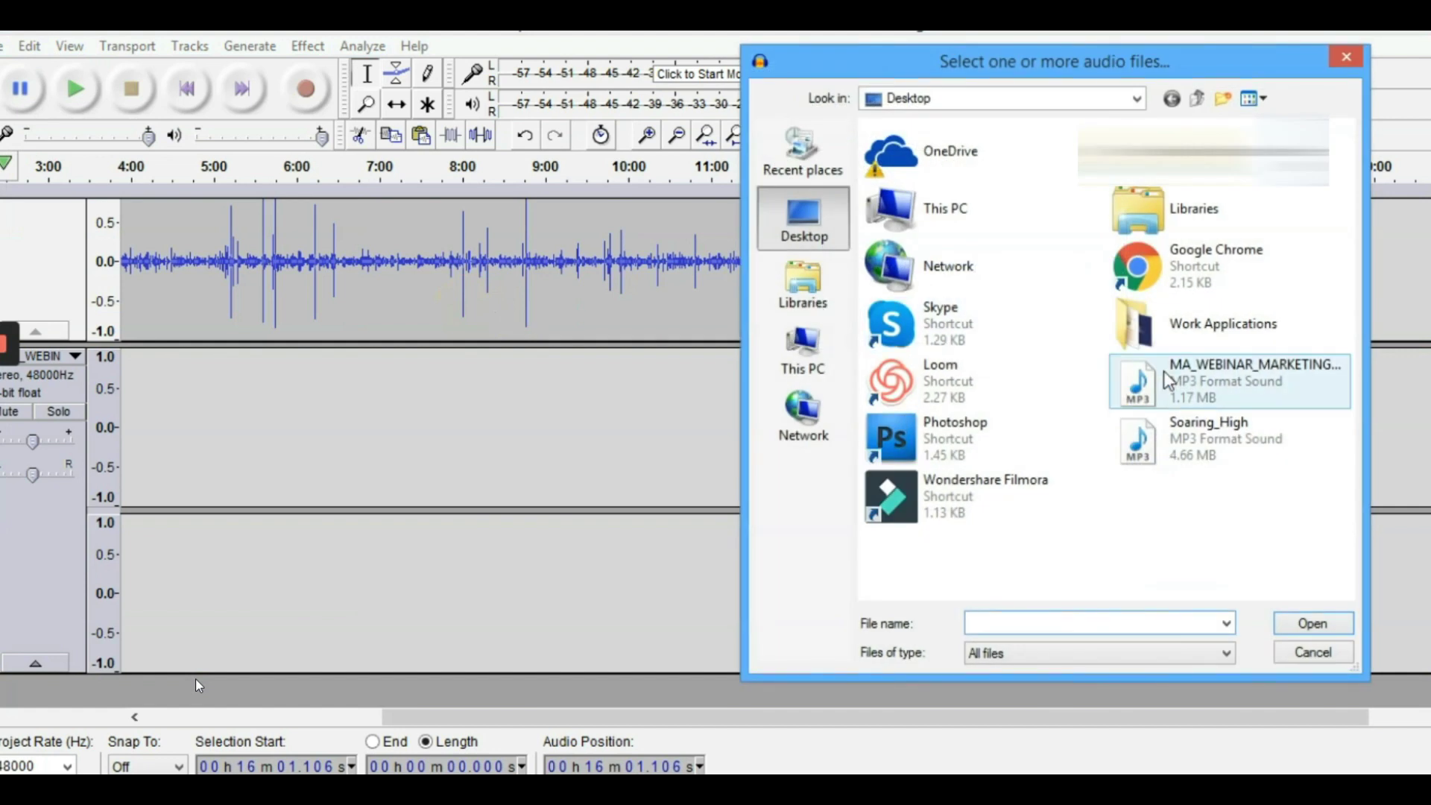
pyautogui.doubleClick(1230, 436)
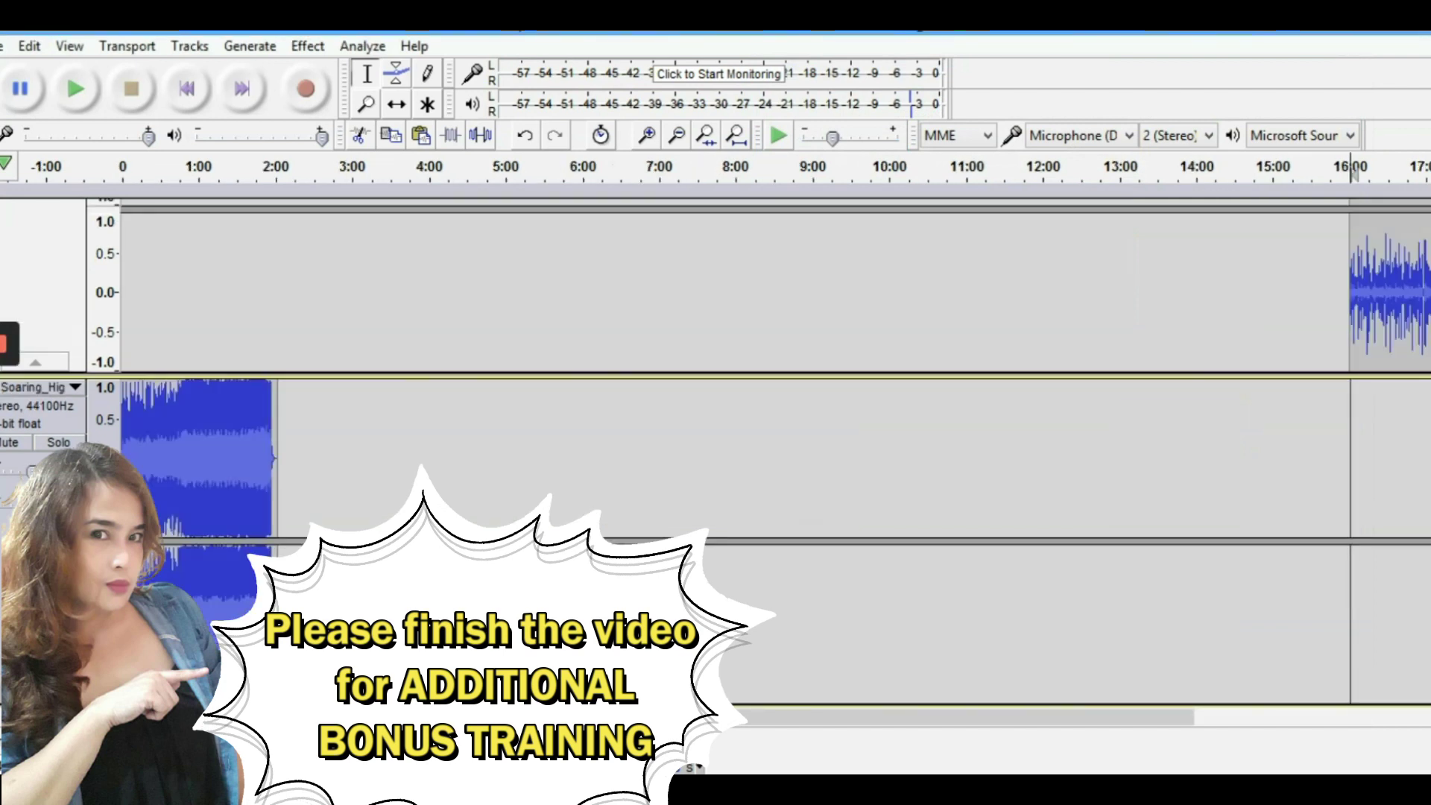
# Step: Move the Soaring_High track up between the Episode 22 track and the blurb track
pyautogui.scroll(-1, 1188, 614)
pyautogui.moveTo(996, 720); pyautogui.dragTo(1420, 731)
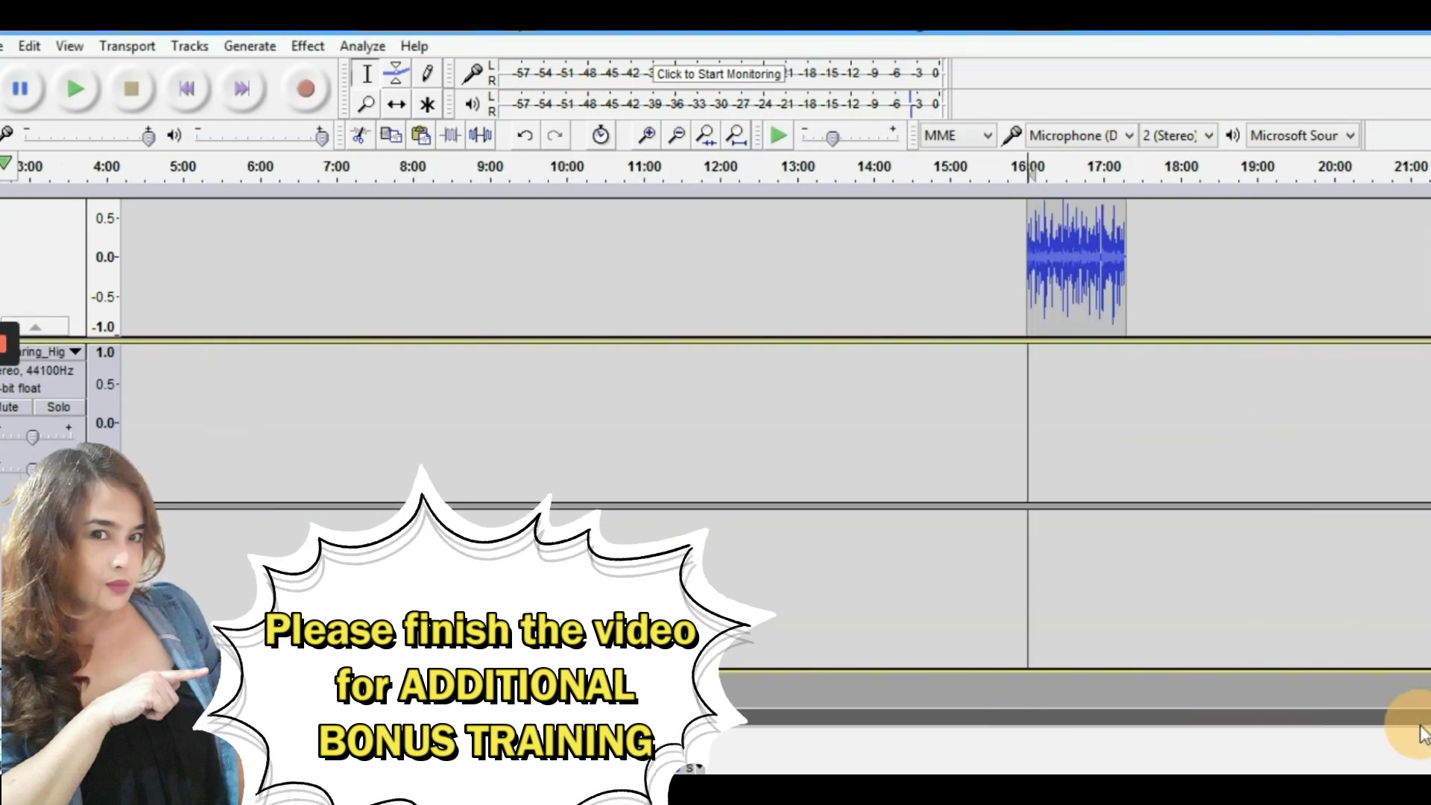
pyautogui.scroll(8, 1124, 393)
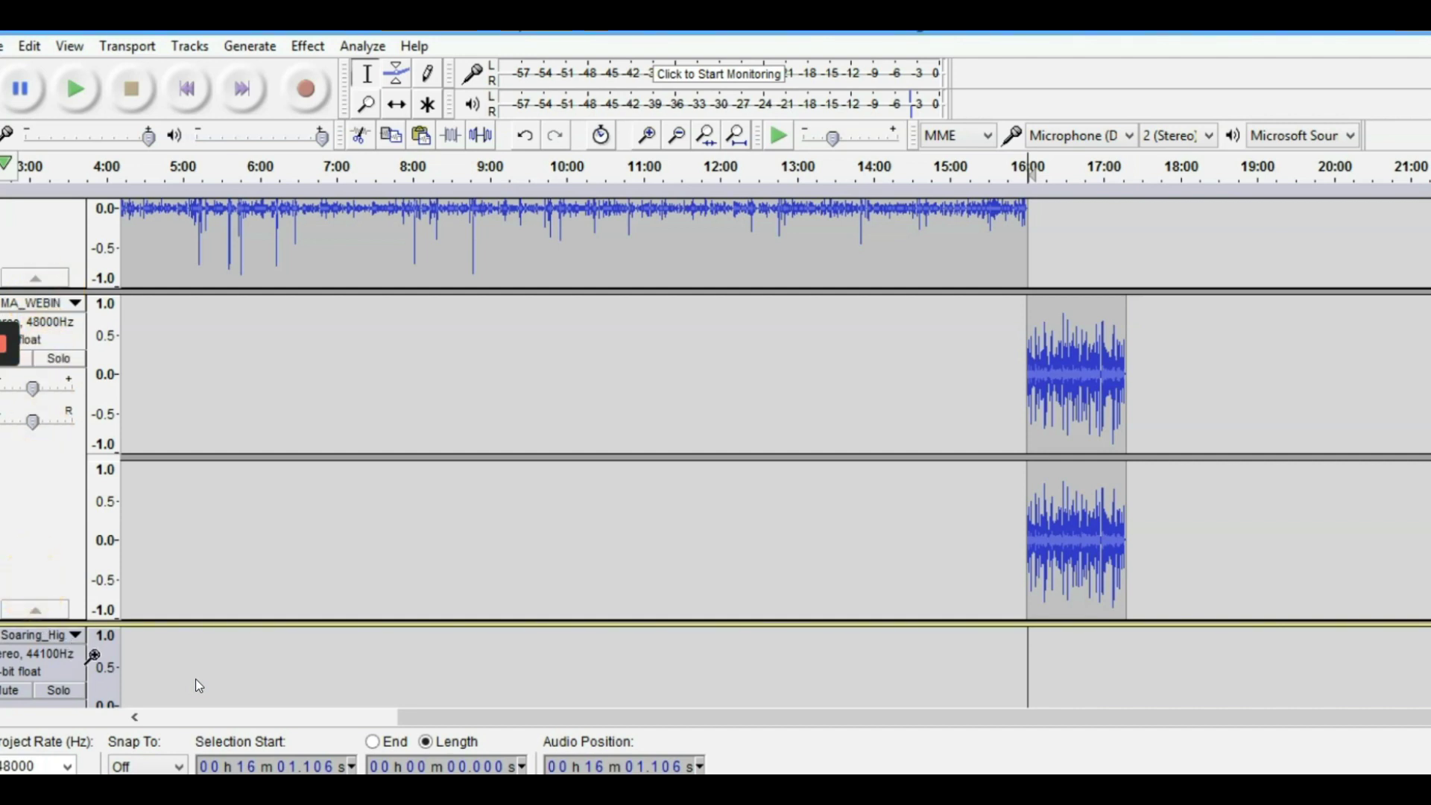
pyautogui.moveTo(75, 672); pyautogui.dragTo(67, 324)
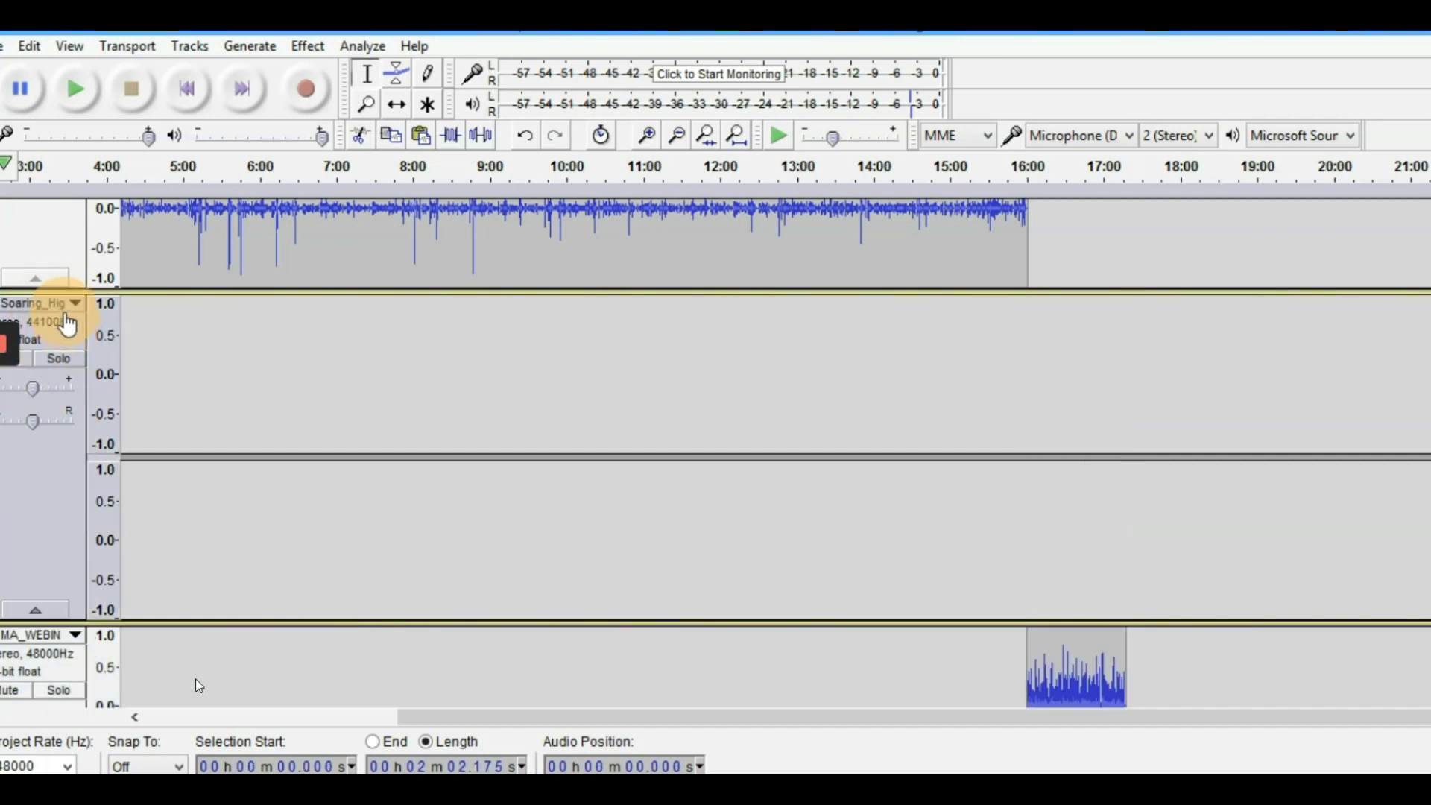
# Step: Align the start of the Soaring_High track with the end of Episode 22, at 16 m 01.106 s
pyautogui.click(1028, 323)
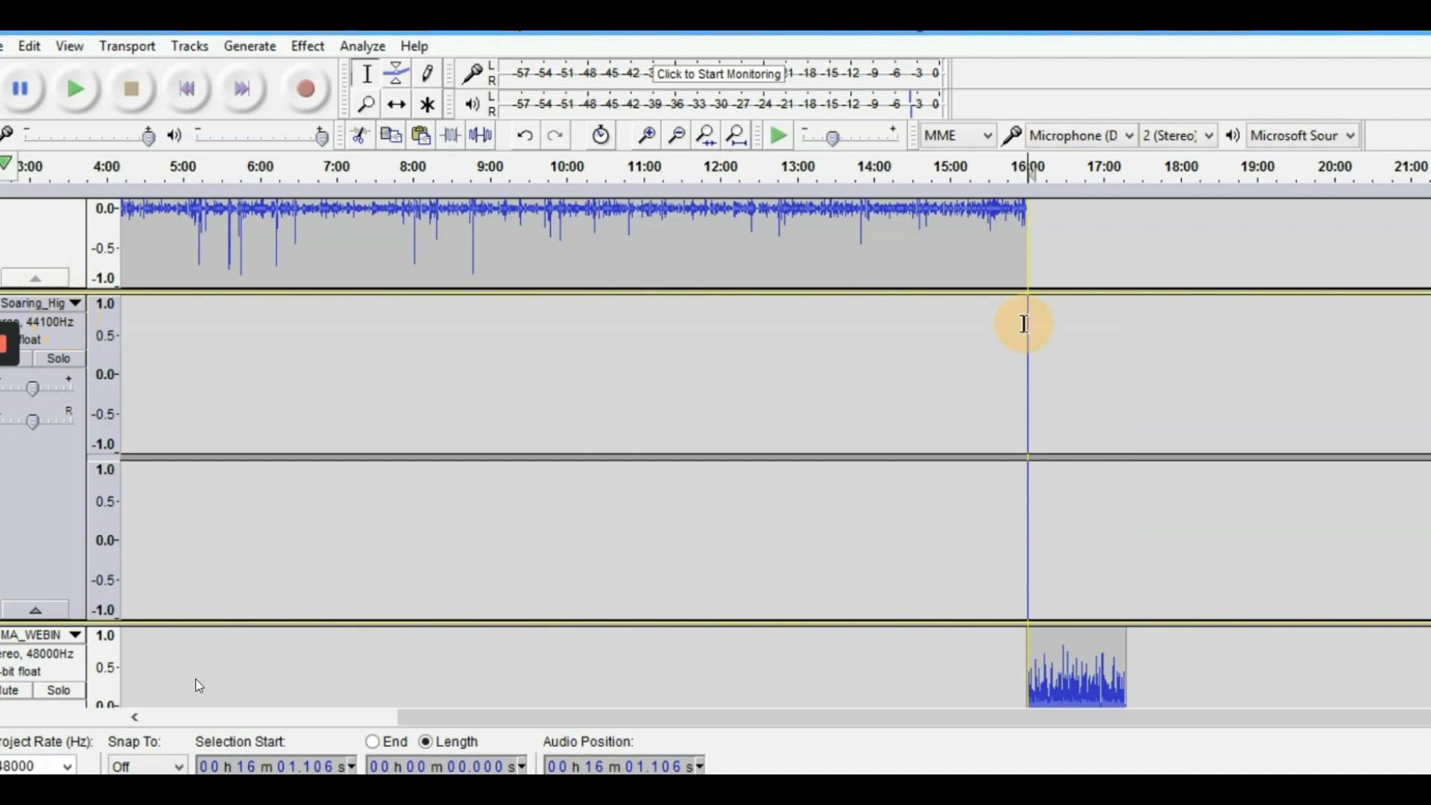
pyautogui.click(189, 46)
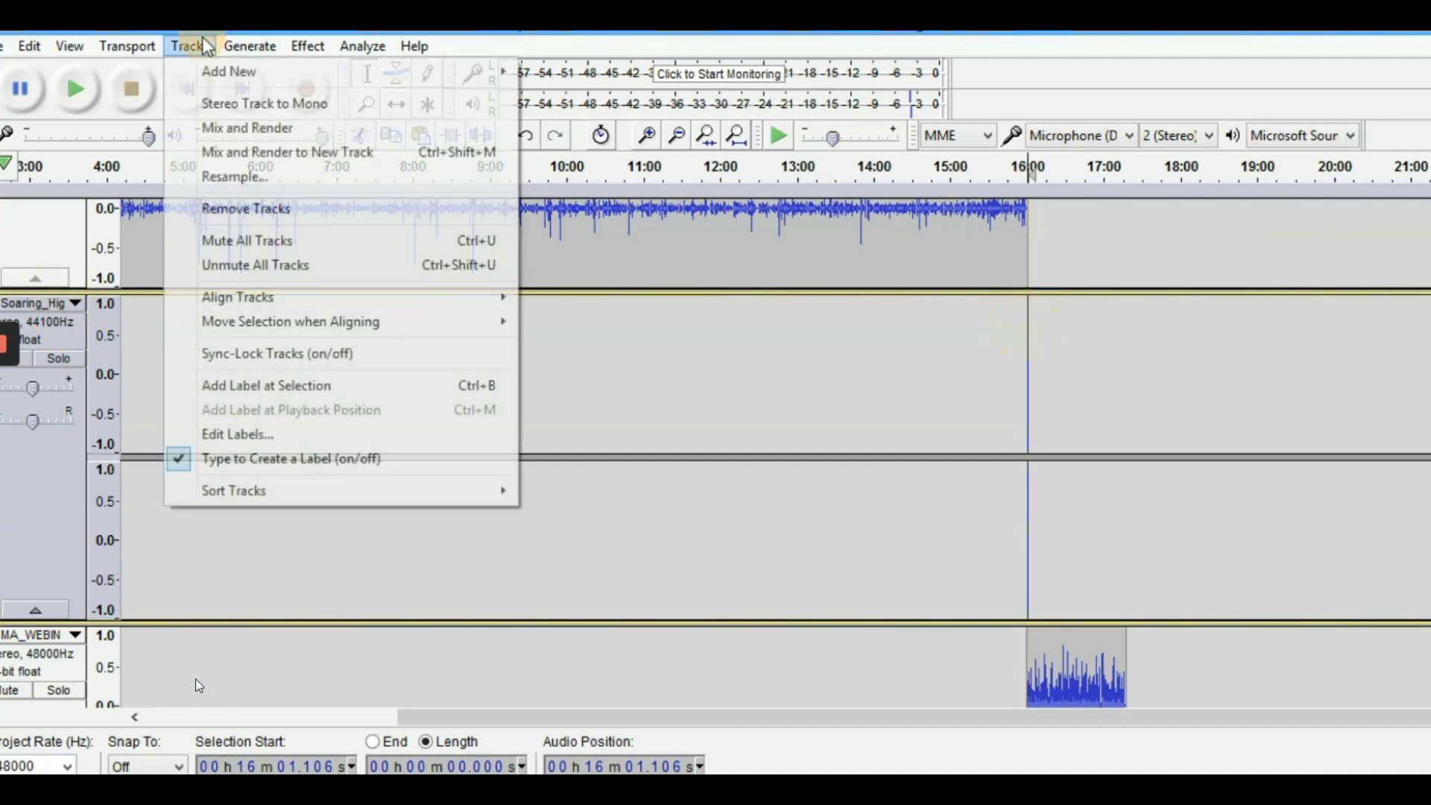
pyautogui.moveTo(239, 297)
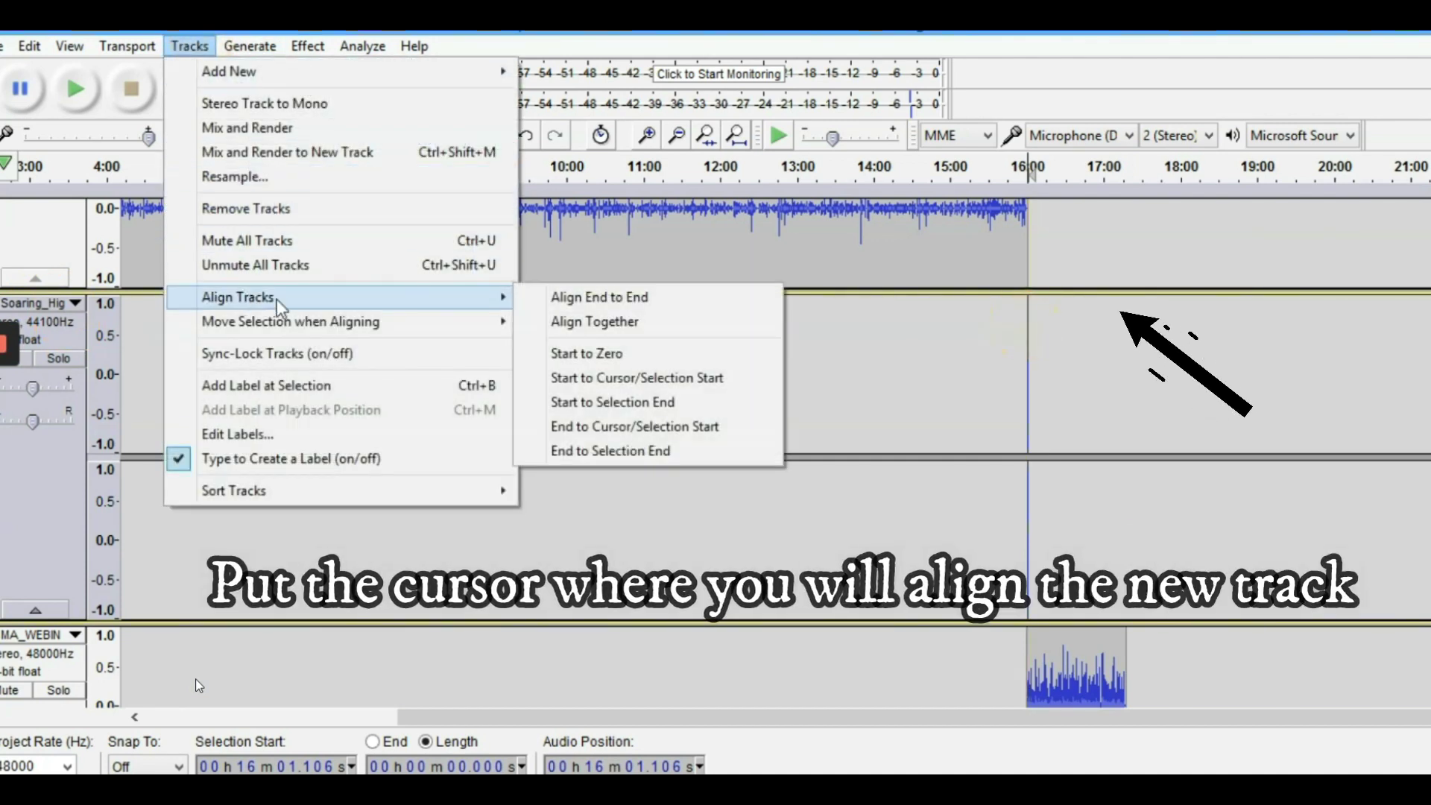
pyautogui.click(660, 377)
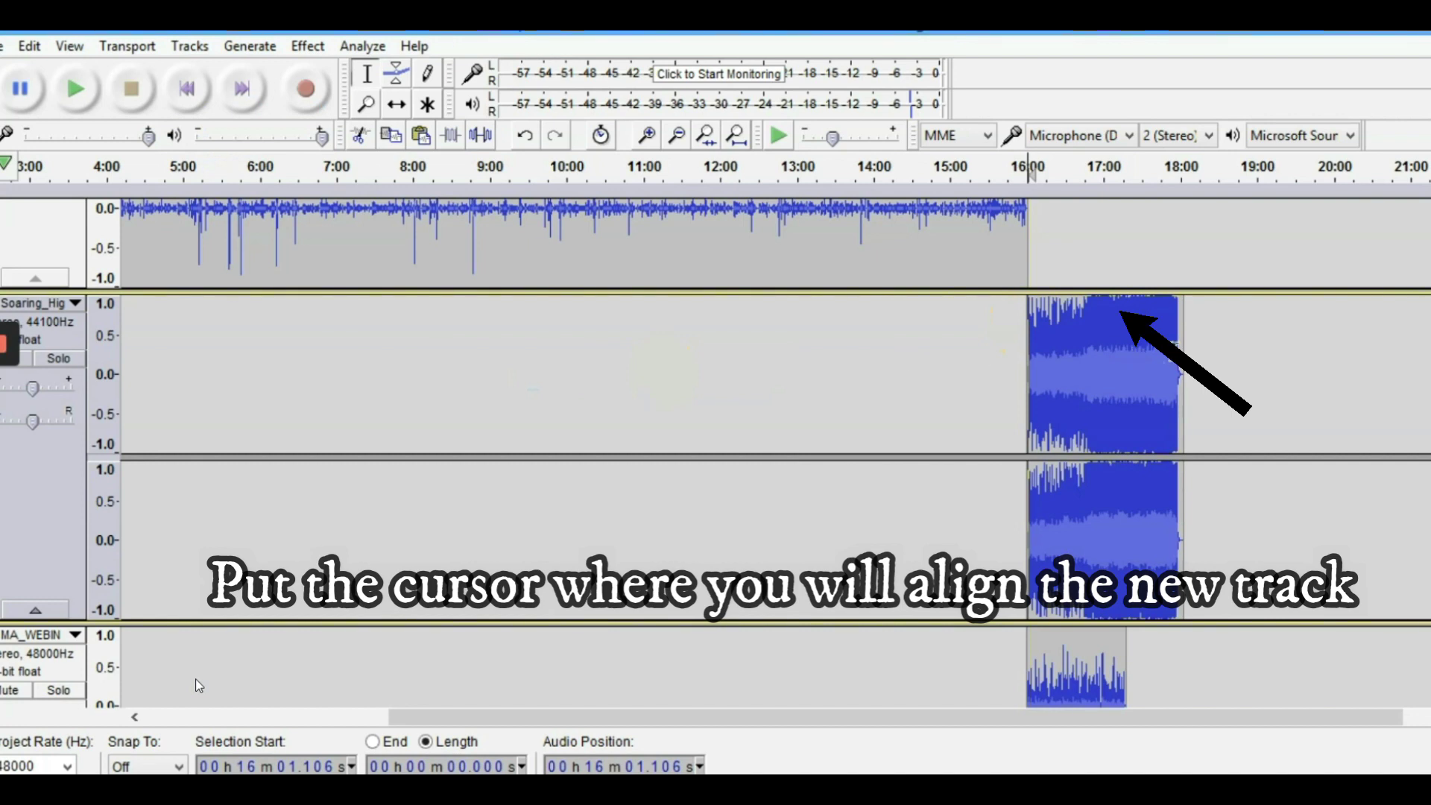
# Step: Play the Soaring_High music and the blurb together from 16 m 01.106 s to check their balance
pyautogui.scroll(-2, 1220, 463)
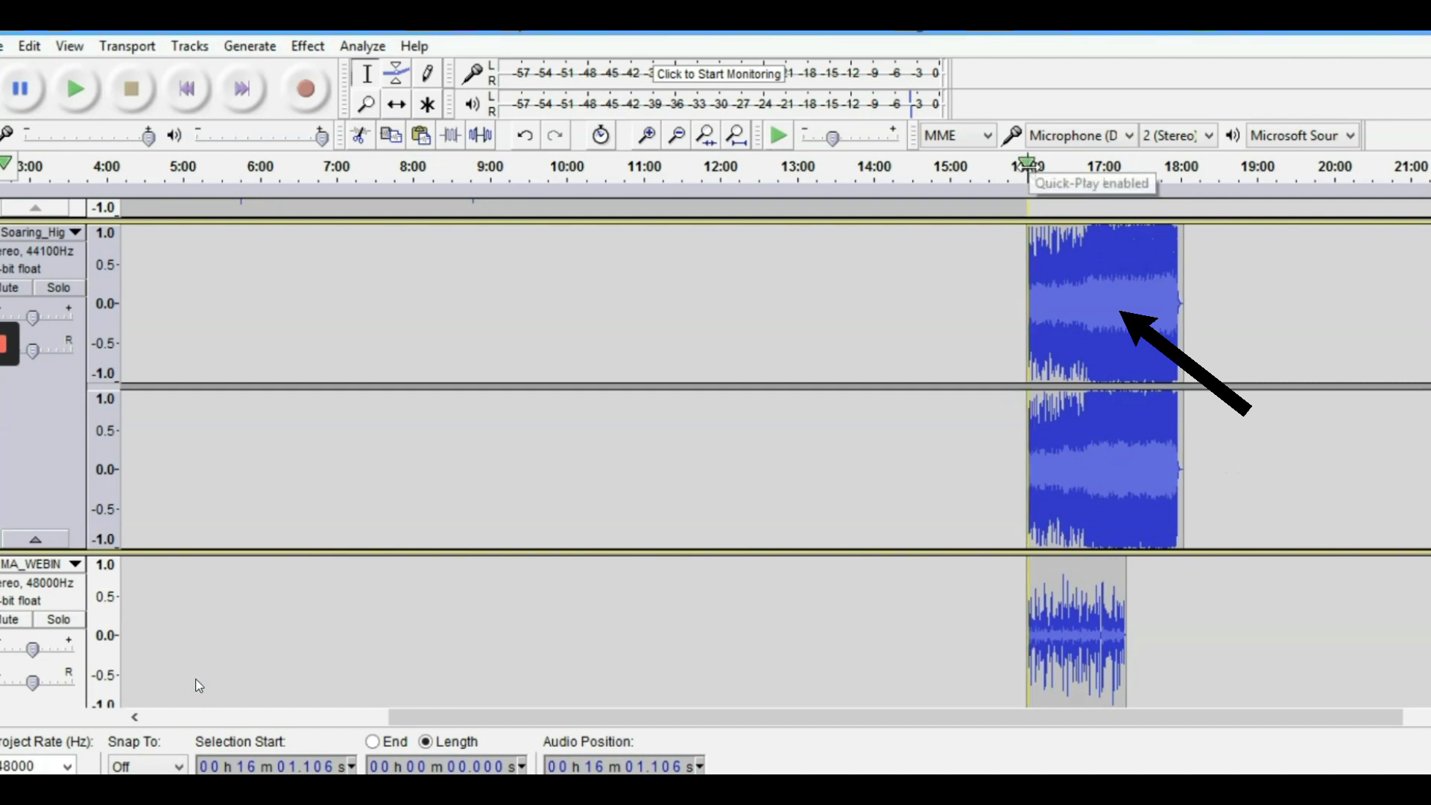
pyautogui.click(75, 92)
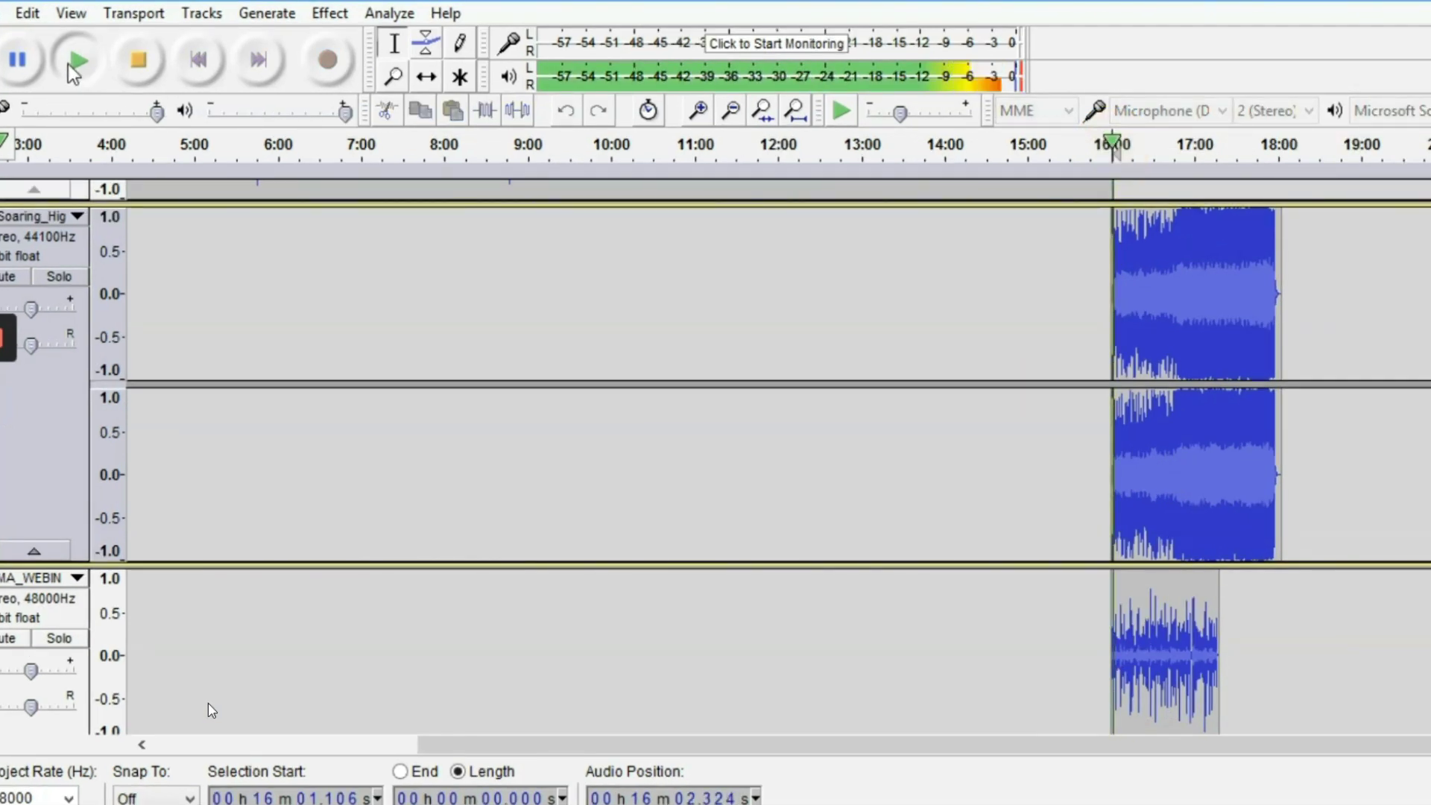
pyautogui.click(73, 69)
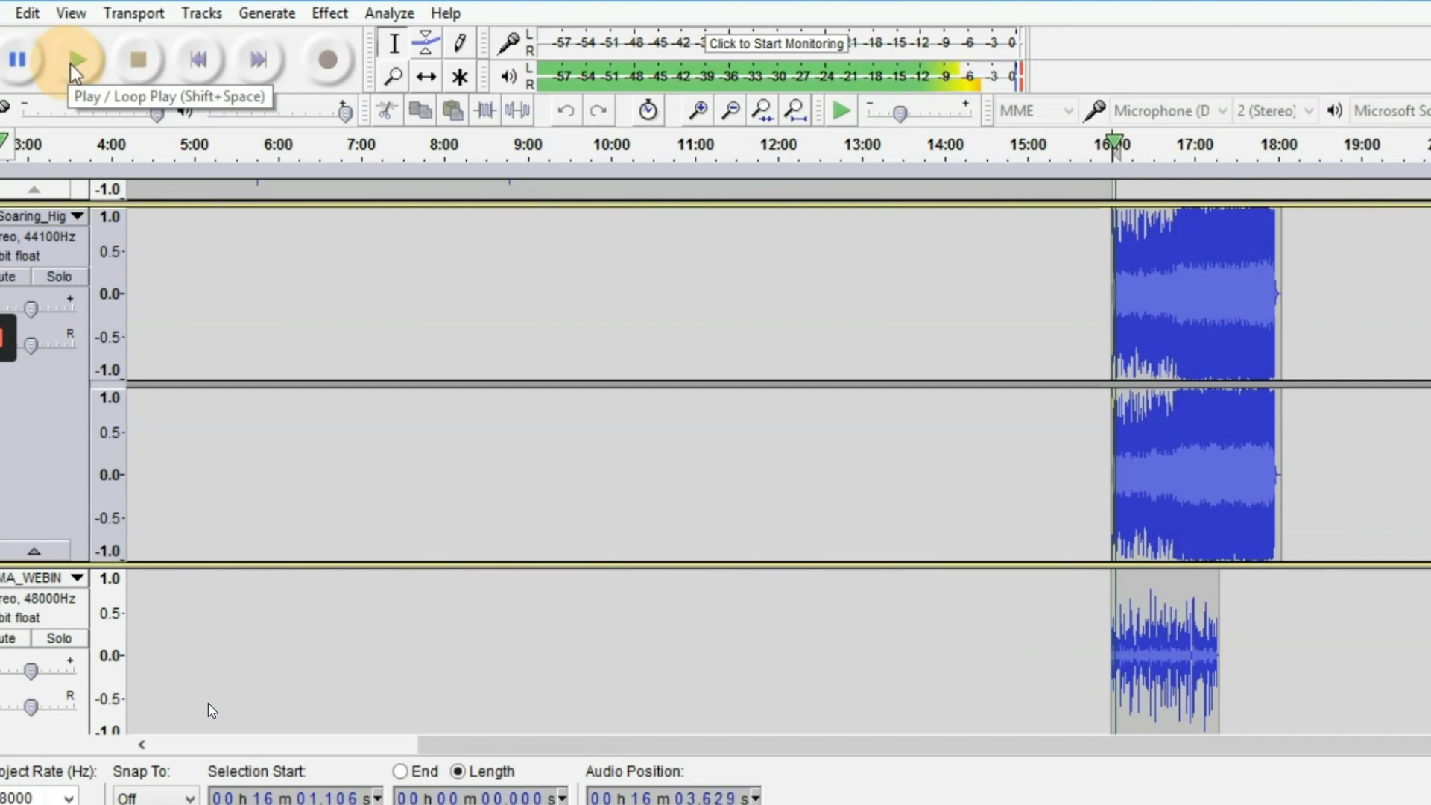
pyautogui.click(46, 453)
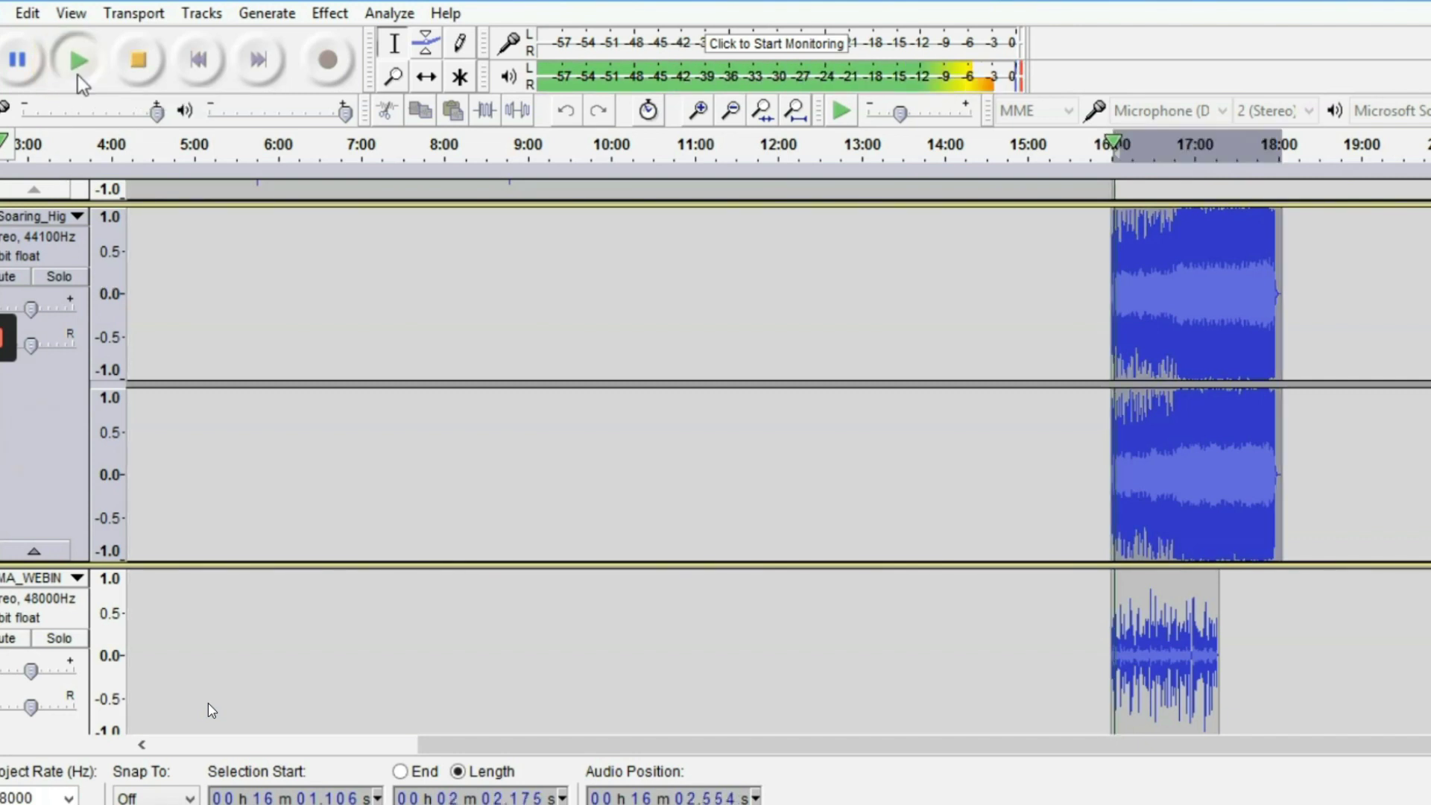
pyautogui.click(140, 64)
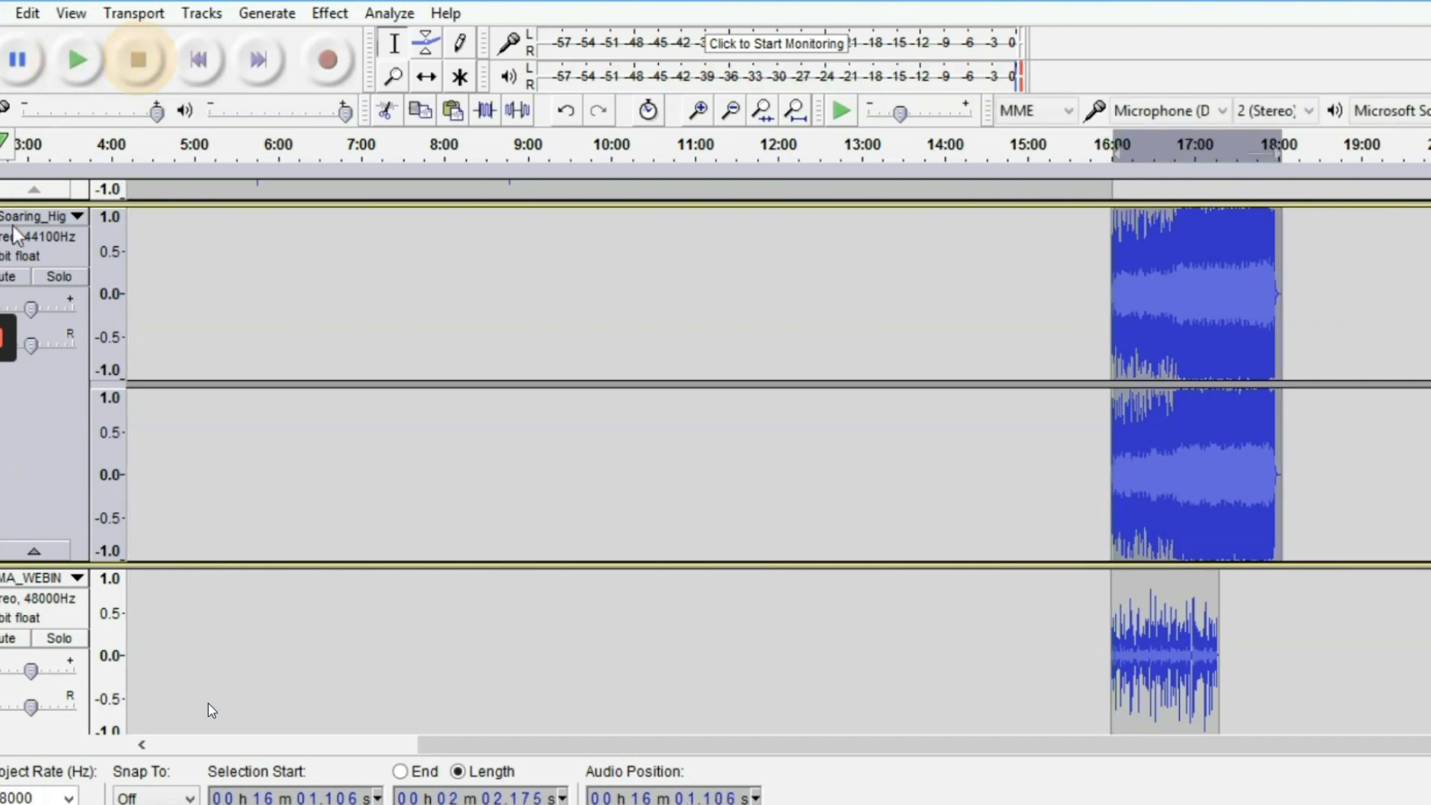
# Step: Lower the gain of the Soaring_High track and play the mix from 16 m 01.106 s, pausing where the blurb should come in
pyautogui.click(33, 312)
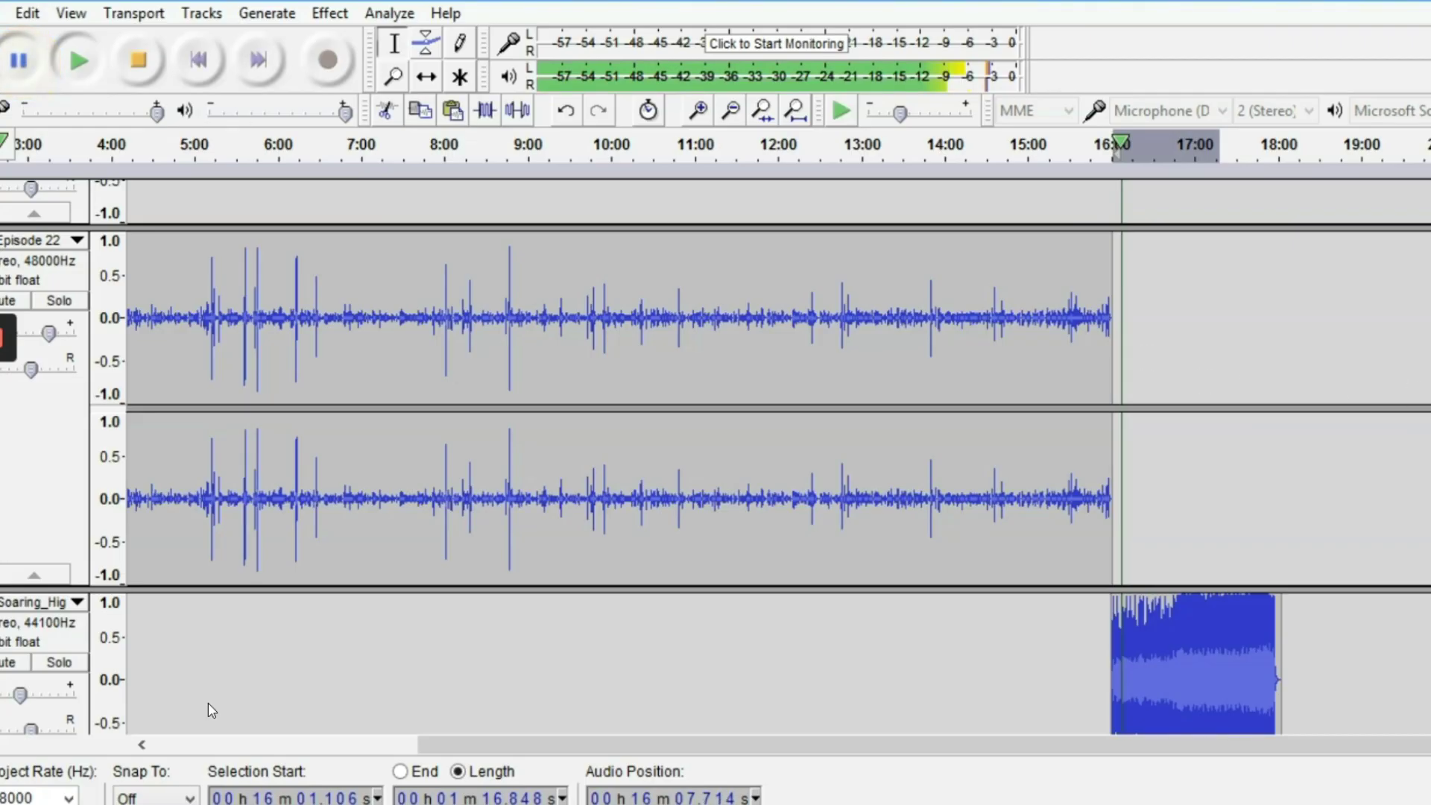
pyautogui.scroll(-5, 209, 706)
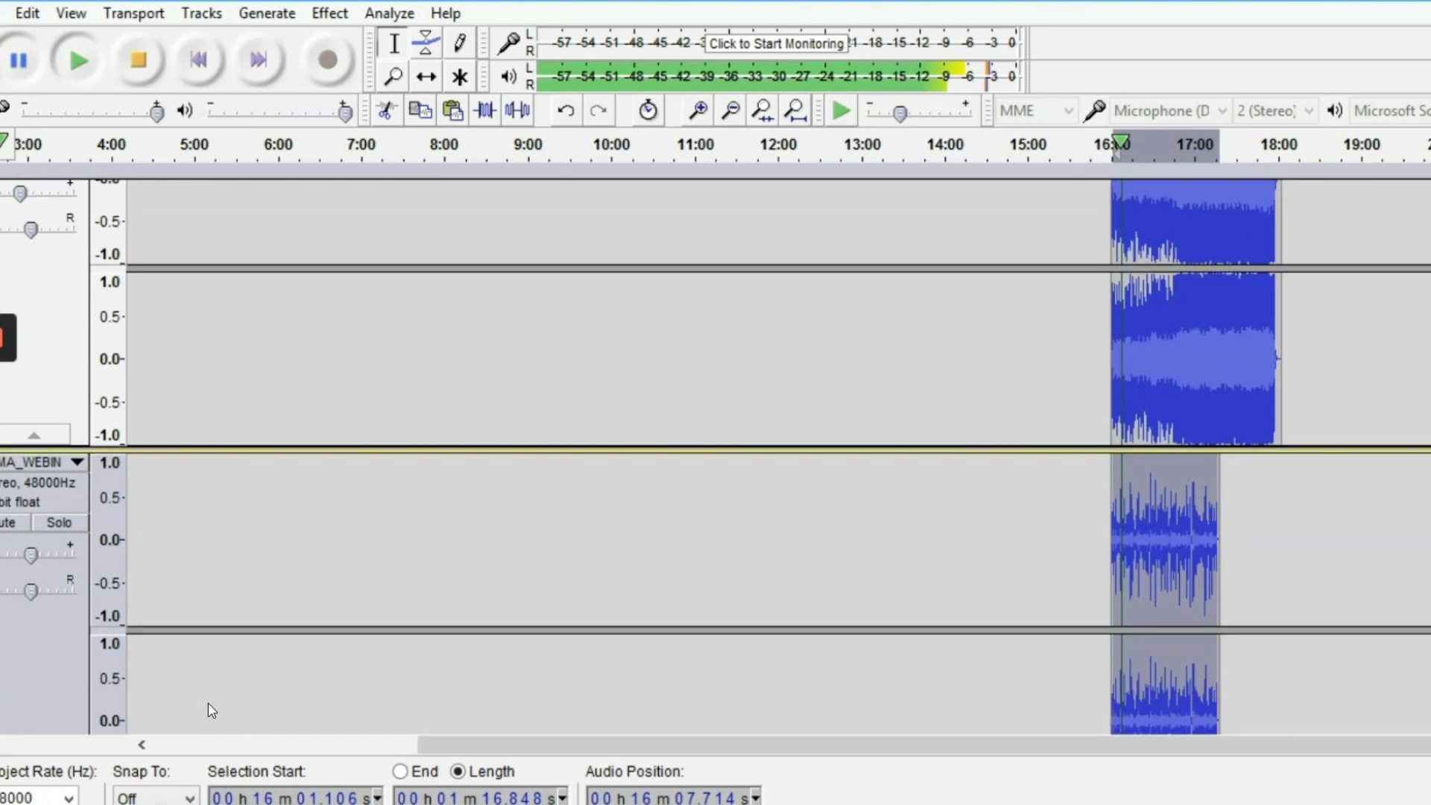
pyautogui.scroll(3, 208, 704)
pyautogui.press('space')
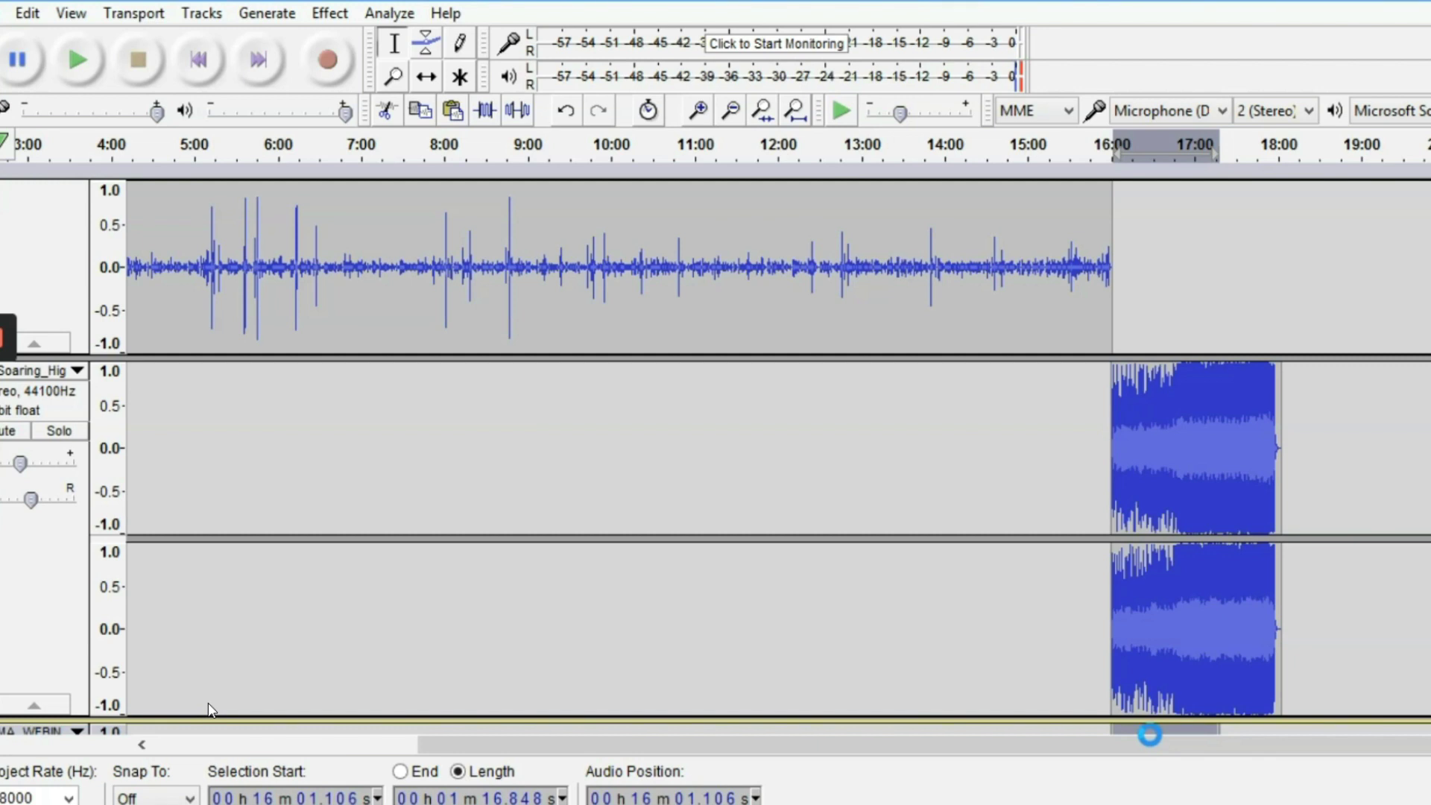
pyautogui.scroll(3, 1150, 727)
pyautogui.press('space')
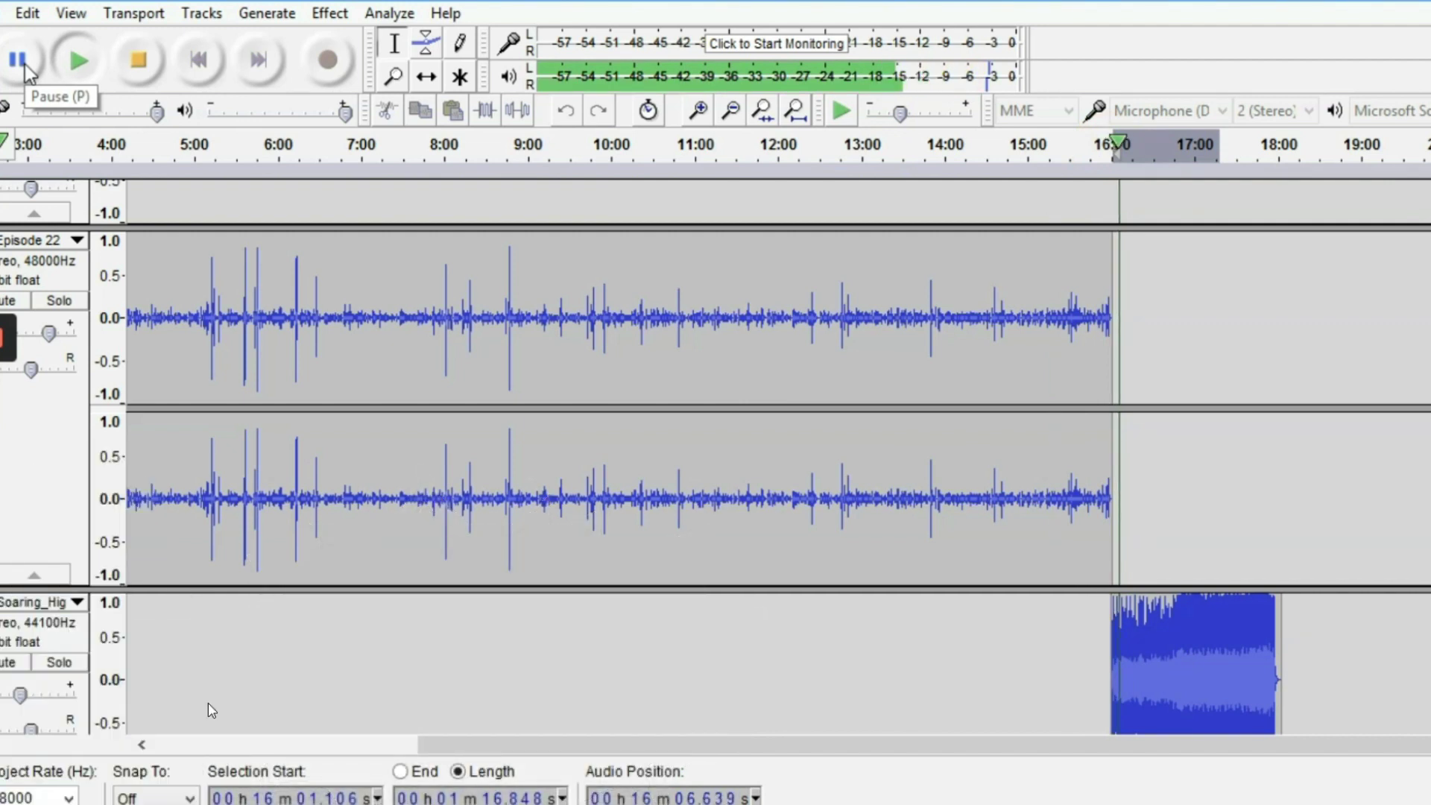
pyautogui.click(18, 60)
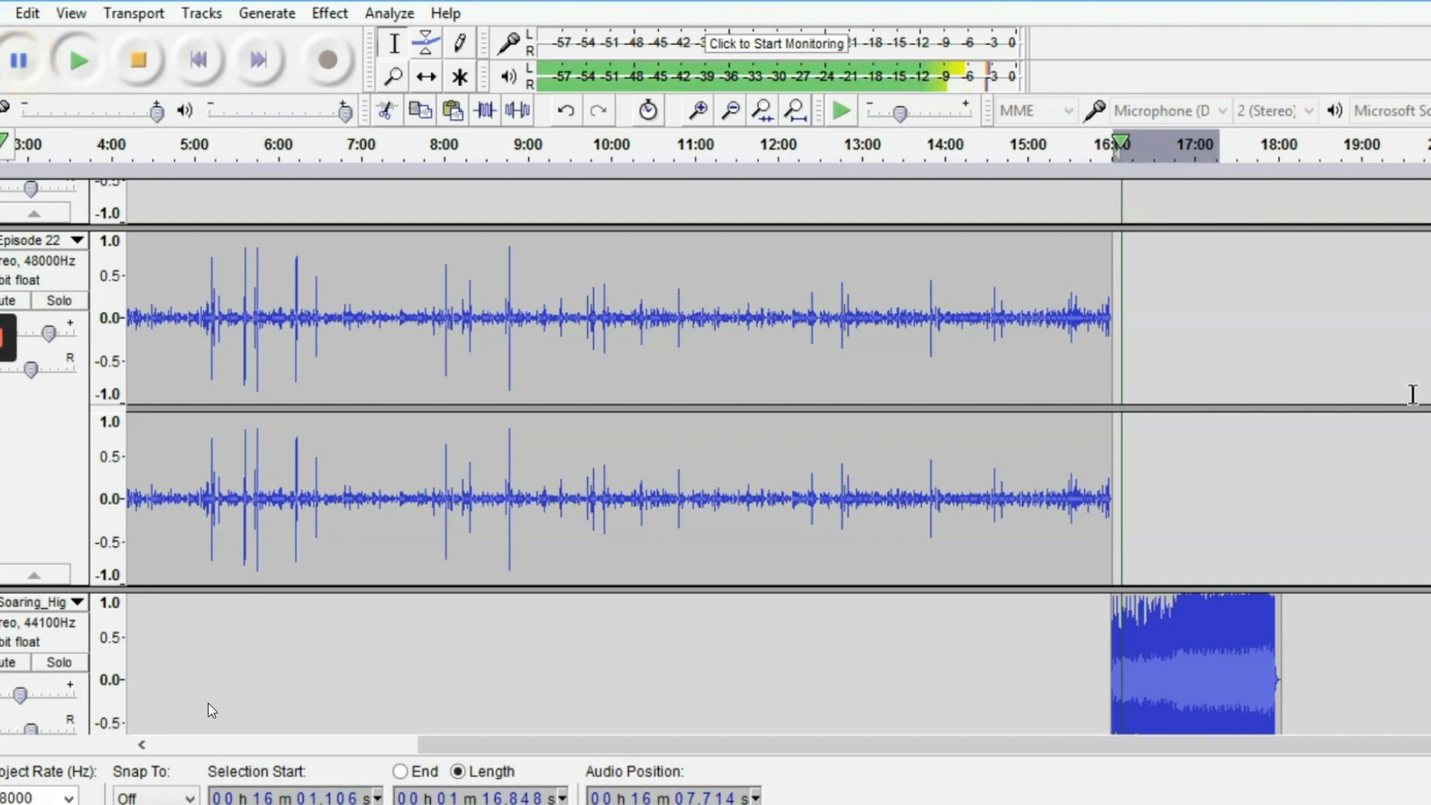
# Step: Shift the blurb track so that it starts at 16 m 12.272 s, after the opening of the Soaring_High music
pyautogui.scroll(-1, 211, 709)
pyautogui.scroll(-3, 208, 704)
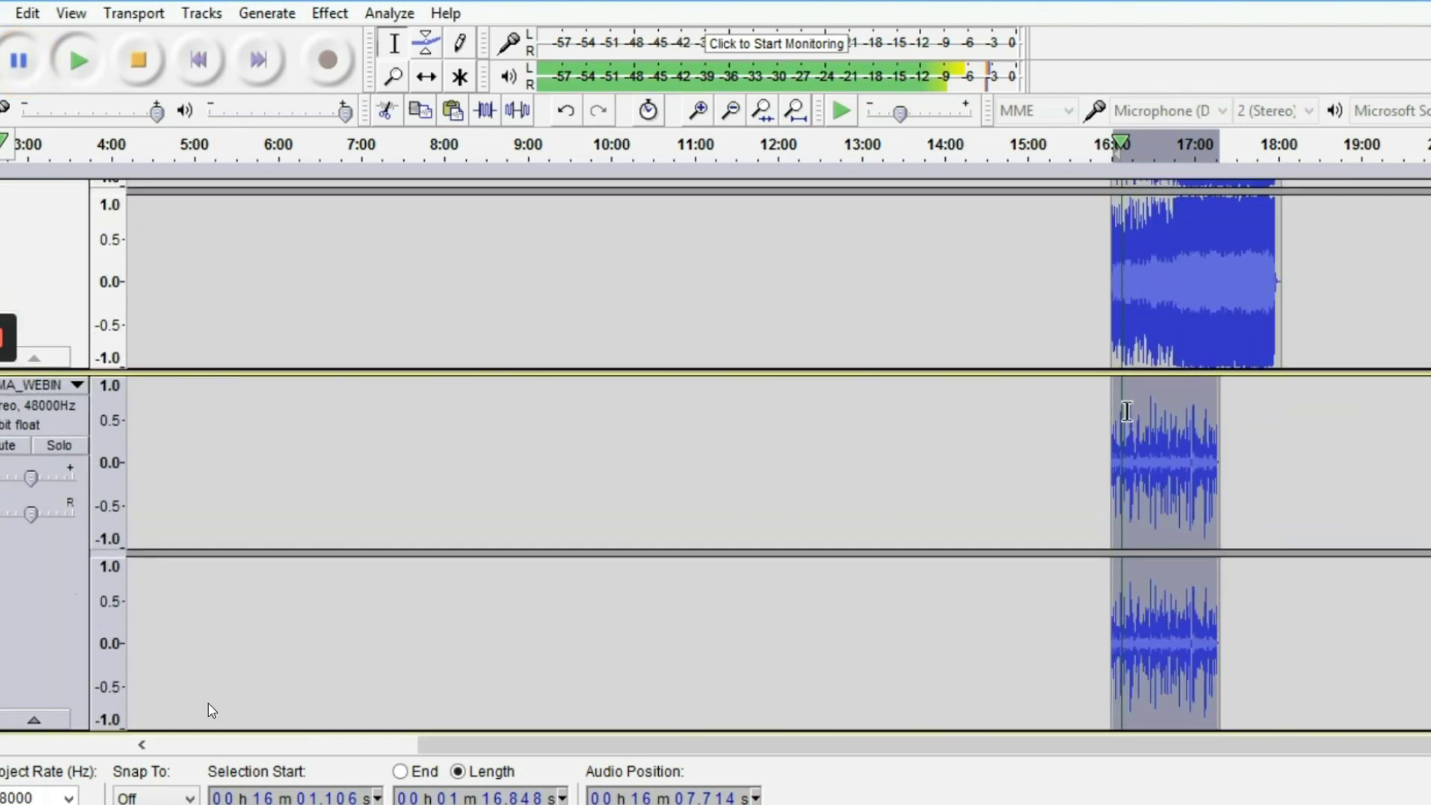
pyautogui.click(1126, 412)
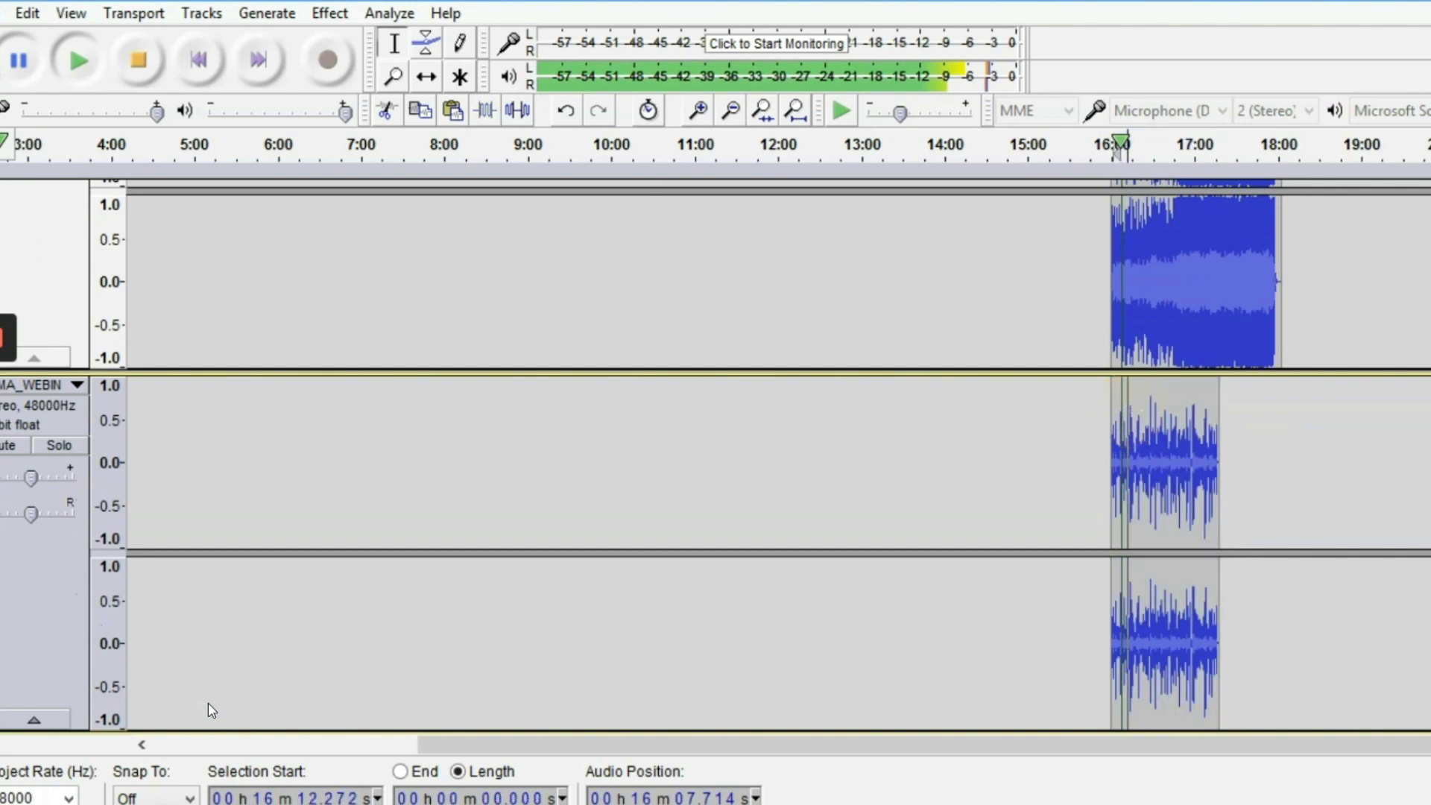
pyautogui.click(201, 13)
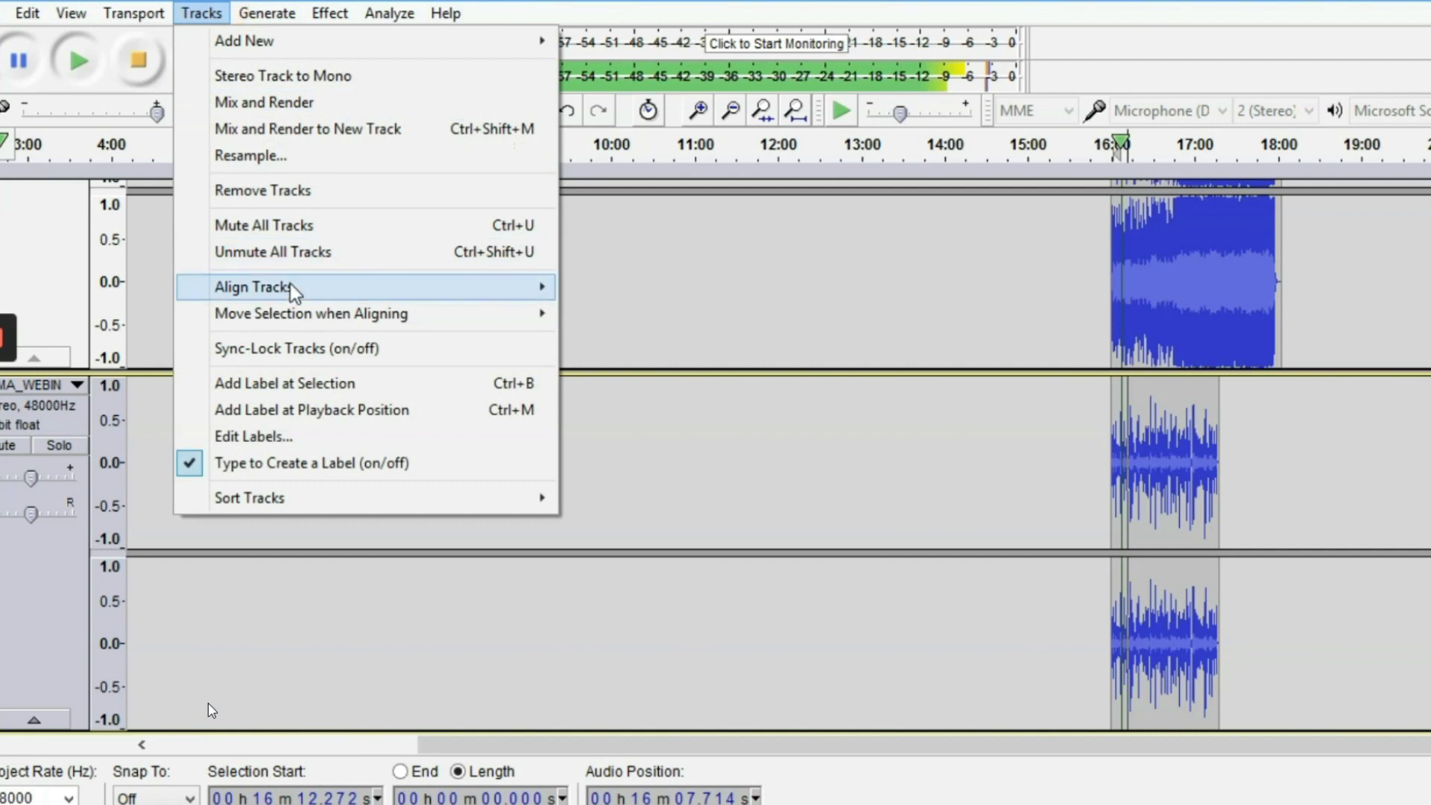
pyautogui.moveTo(298, 287)
pyautogui.click(682, 374)
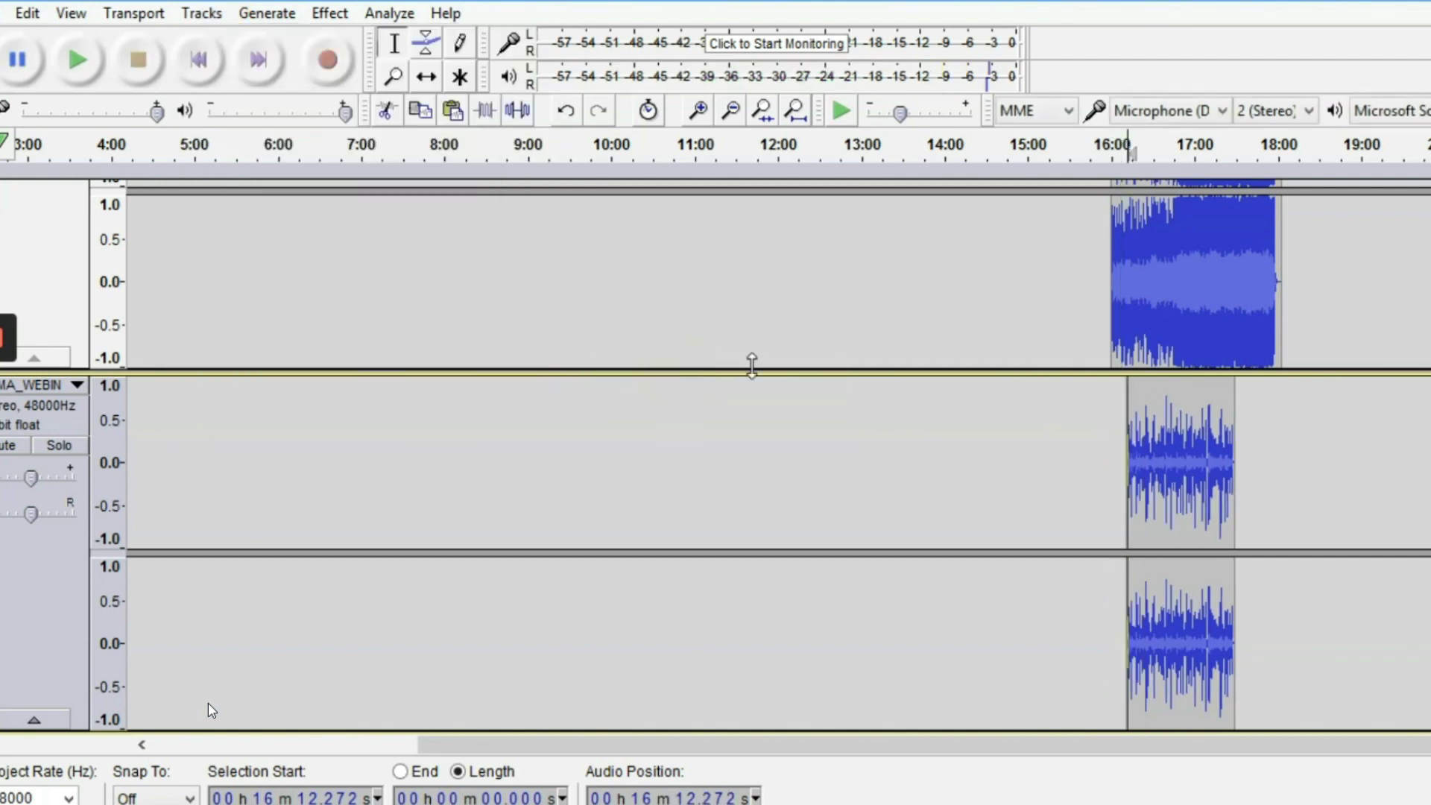
pyautogui.scroll(6, 1110, 231)
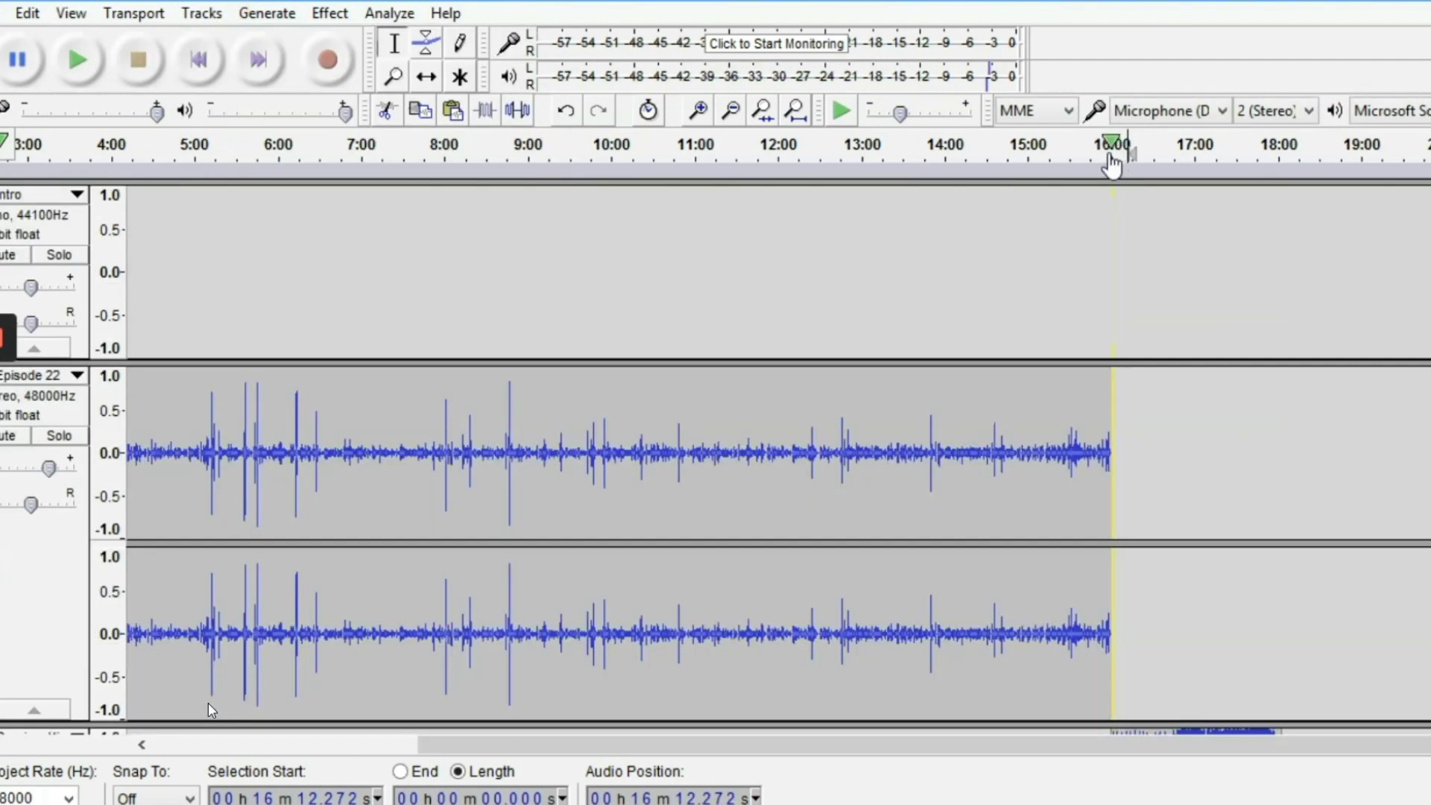
# Step: Play the mix from the end of Episode 22 and lower the gain of the Soaring_High track further
pyautogui.click(1101, 153)
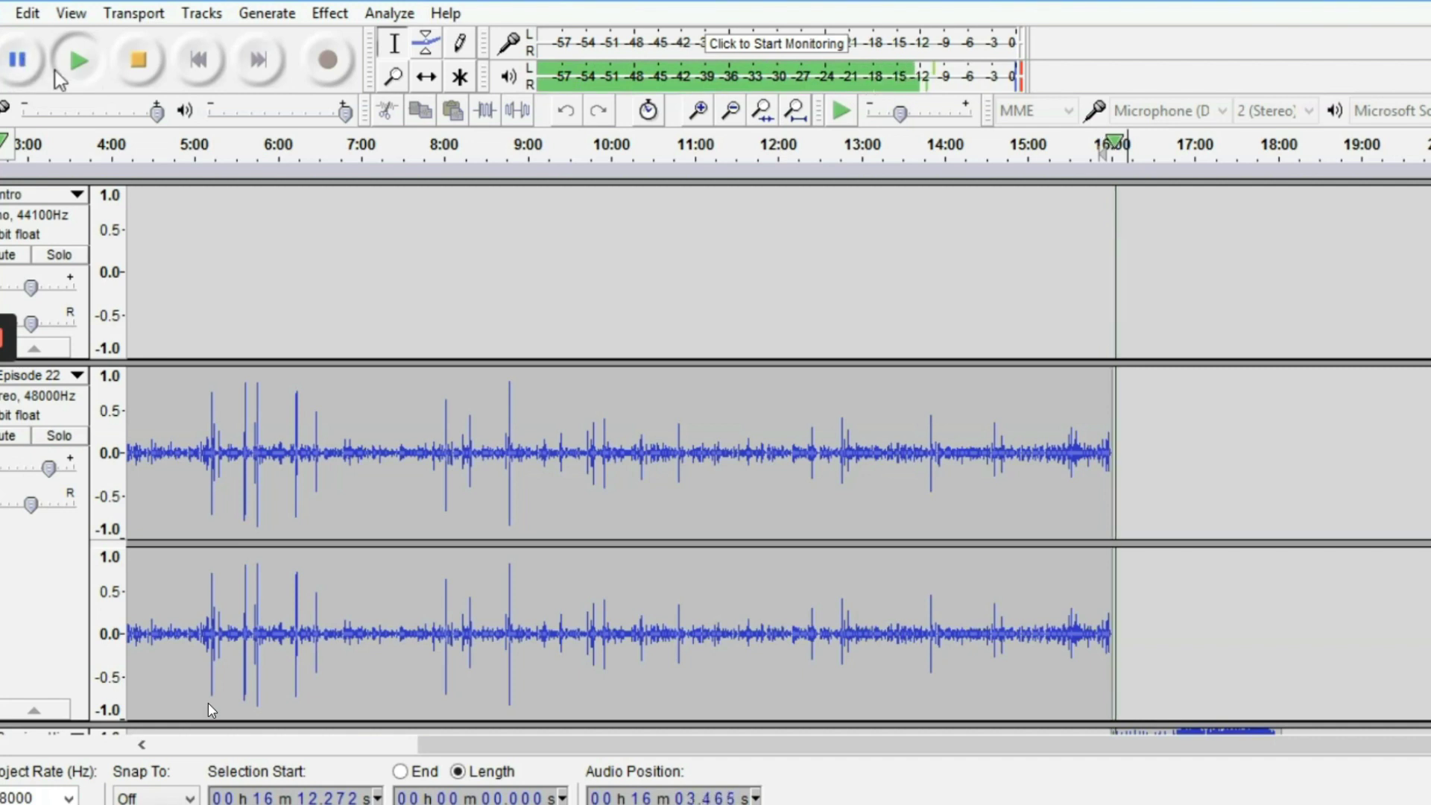
pyautogui.scroll(-3, 212, 710)
pyautogui.scroll(-5, 208, 704)
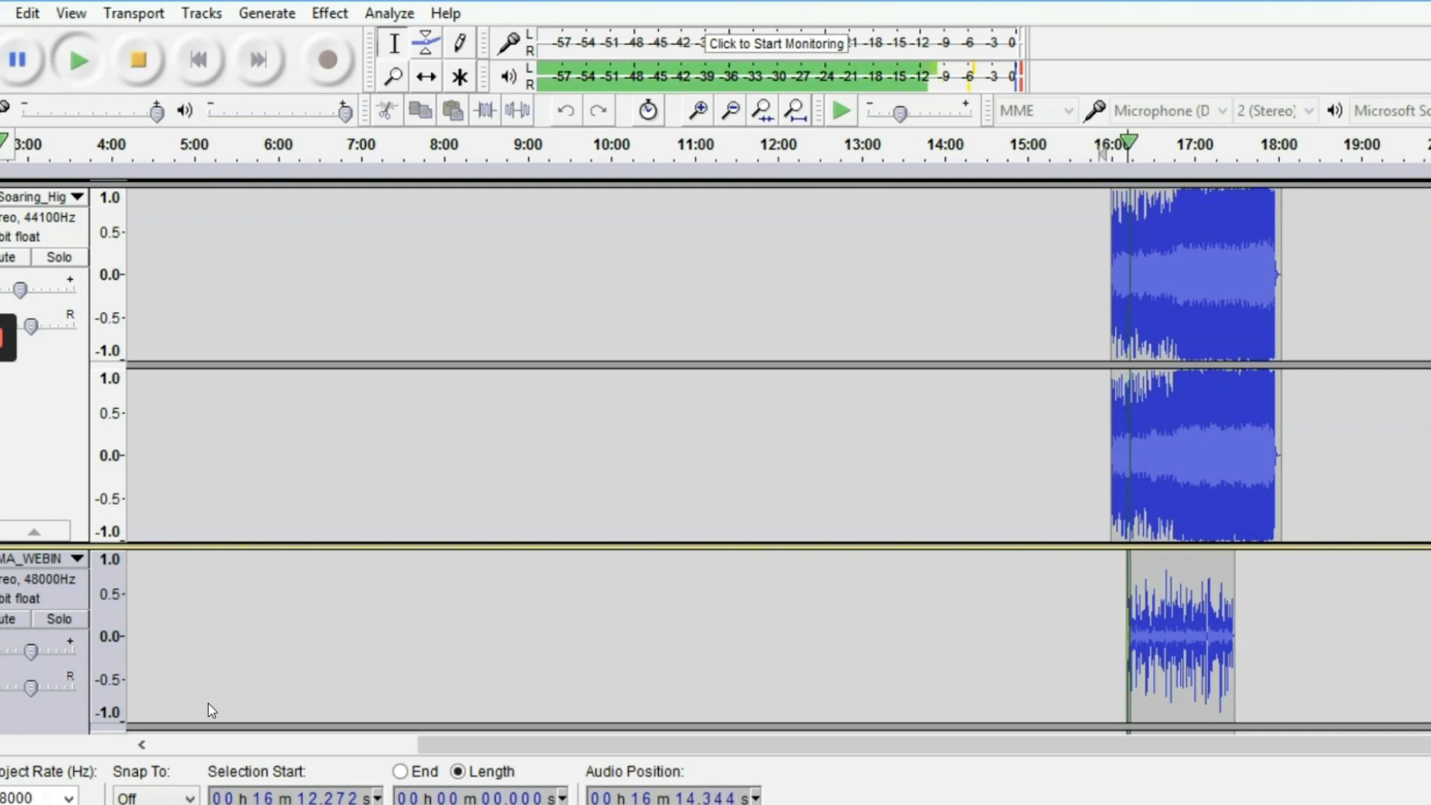
pyautogui.moveTo(20, 290); pyautogui.dragTo(11, 301)
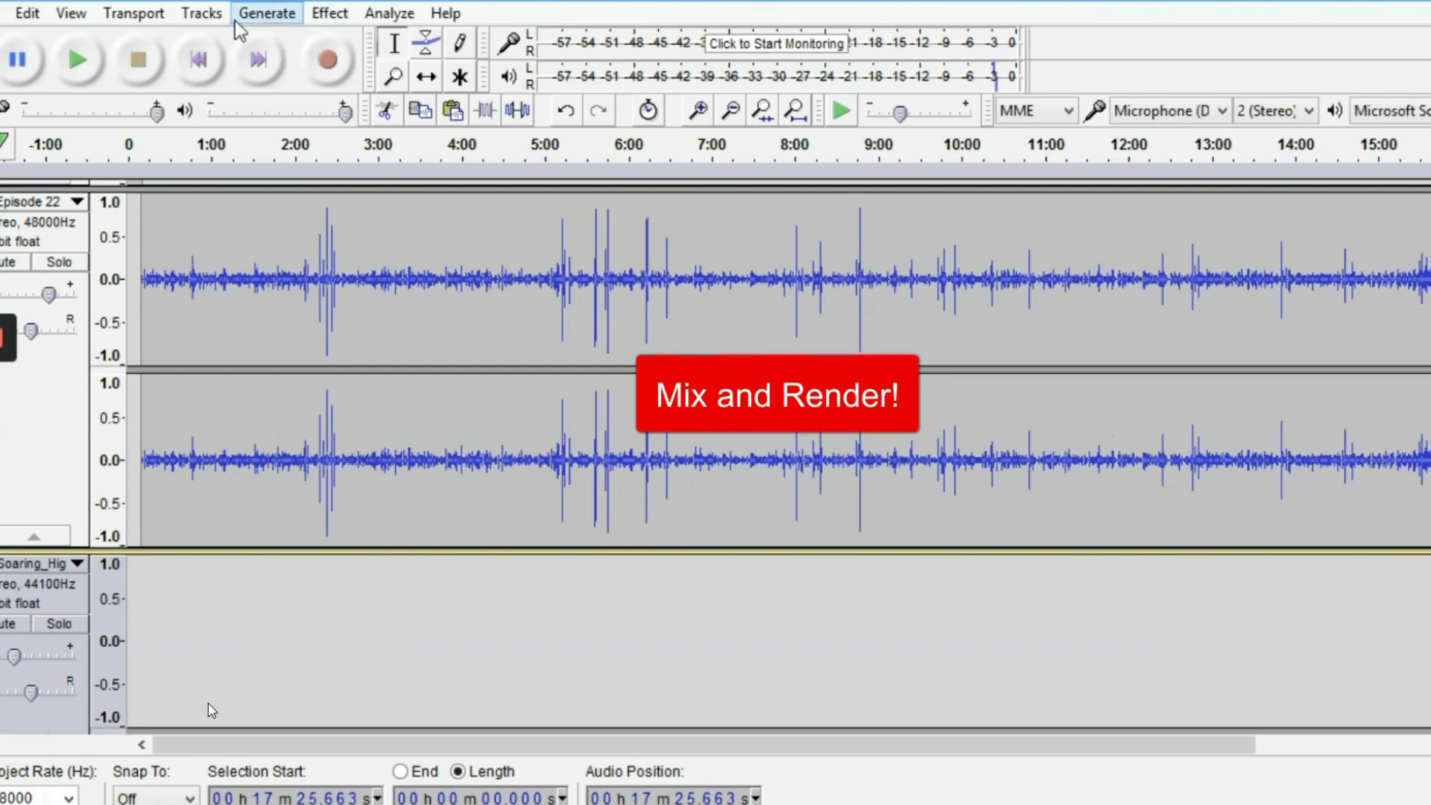
# Step: Select all audio in the project and mix and render the tracks into a single track
pyautogui.click(30, 13)
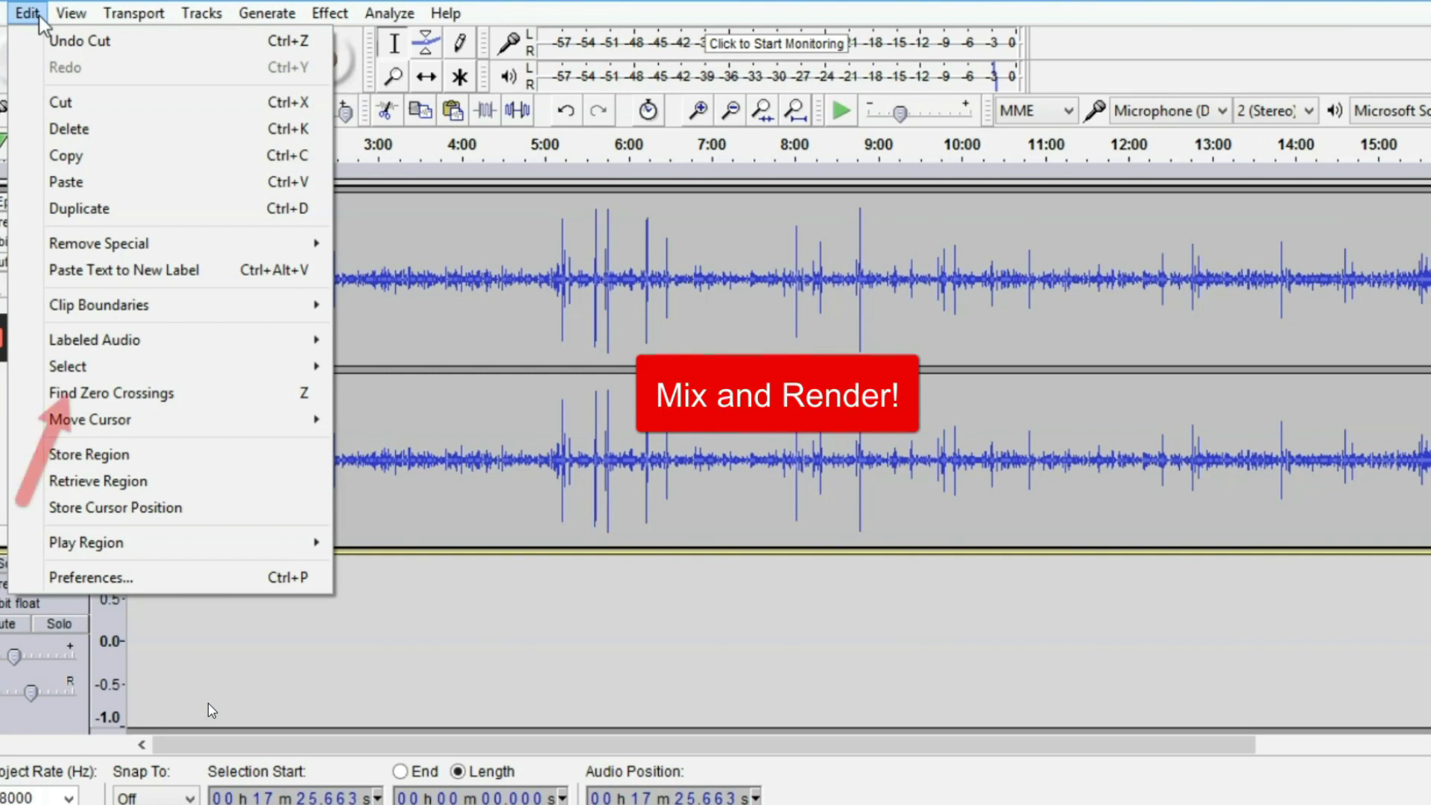
pyautogui.moveTo(86, 372)
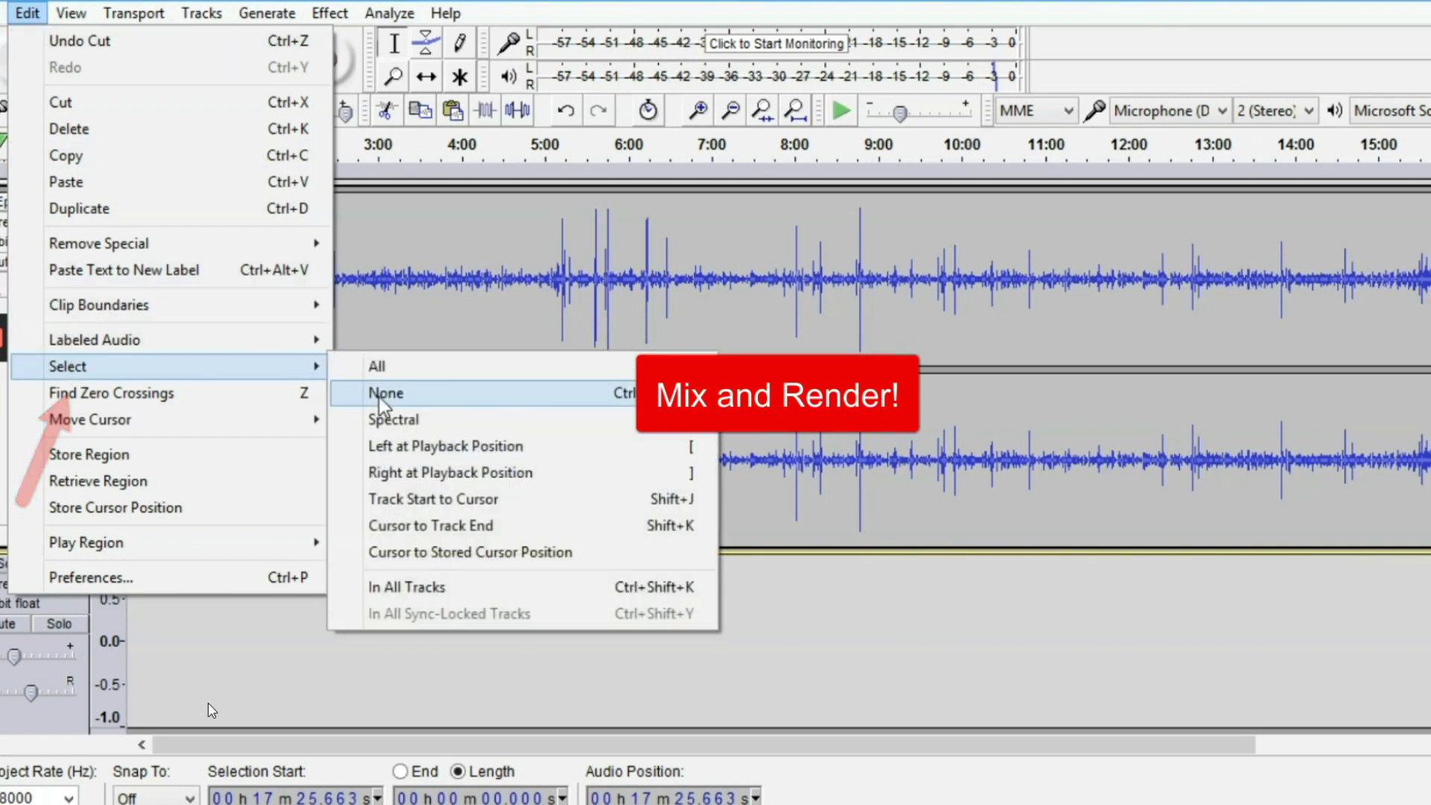
pyautogui.click(380, 366)
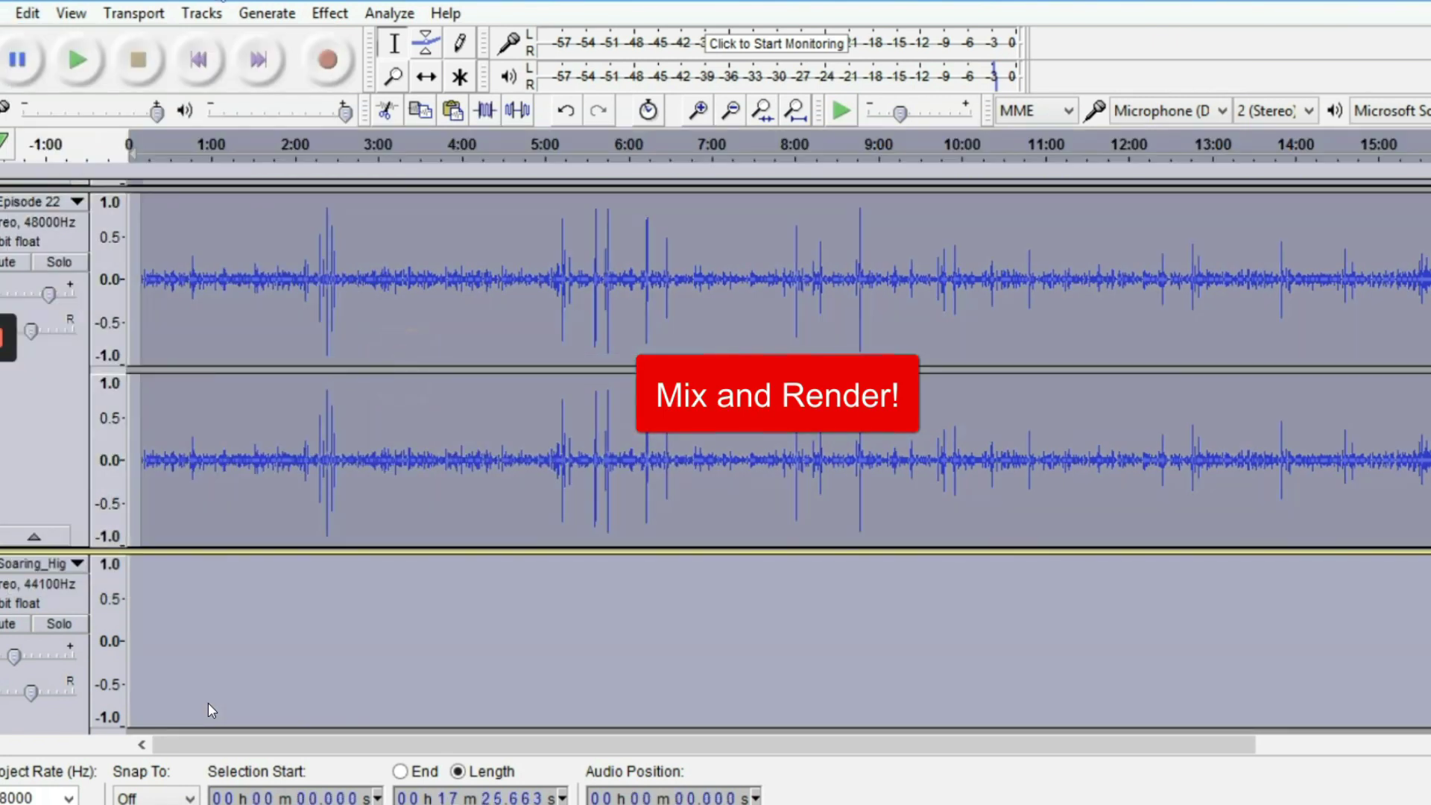
pyautogui.click(203, 12)
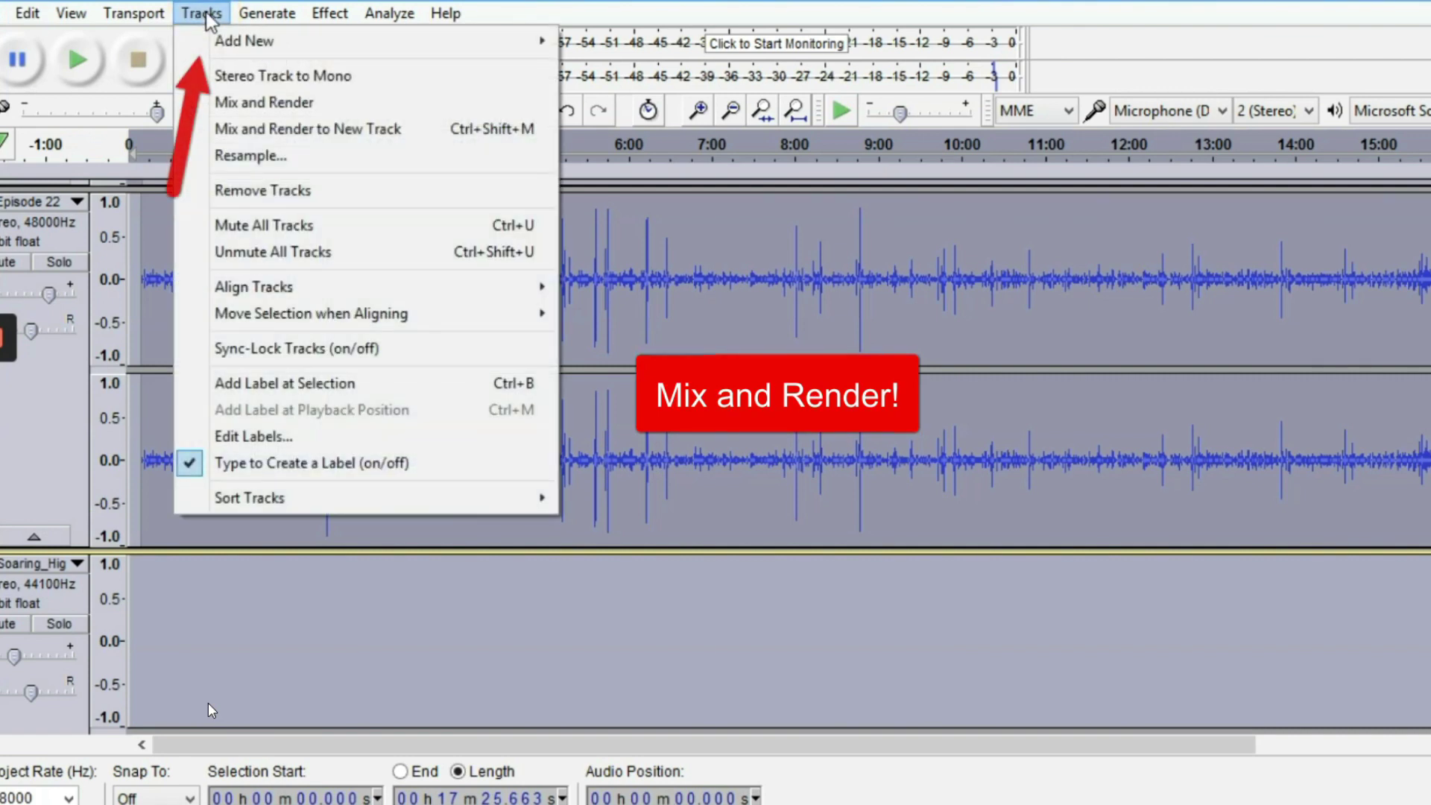
pyautogui.click(260, 103)
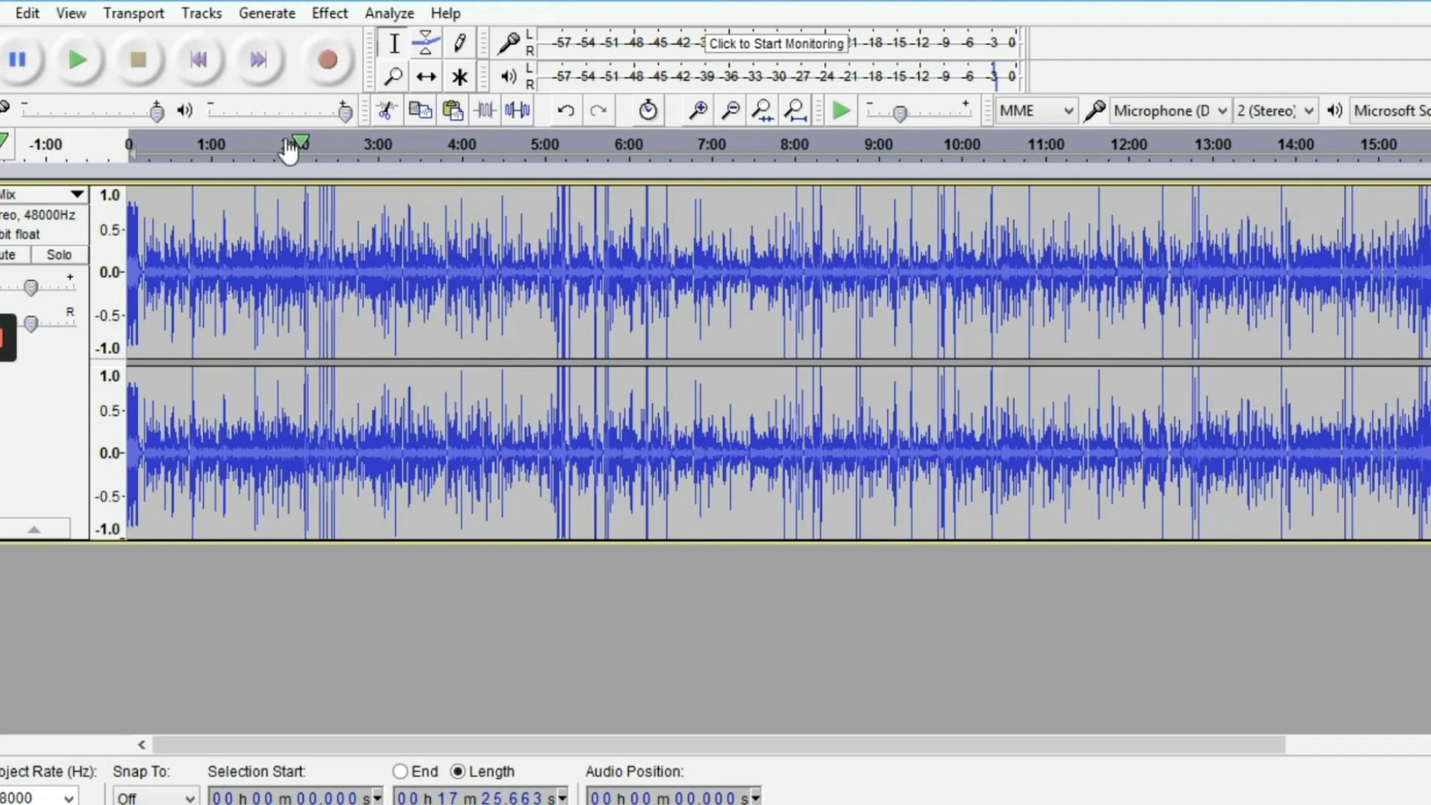
# Step: Export the mixed audio to the desktop as Episode 221 in WAV (Microsoft) signed 16-bit PCM format
pyautogui.click(2, 23)
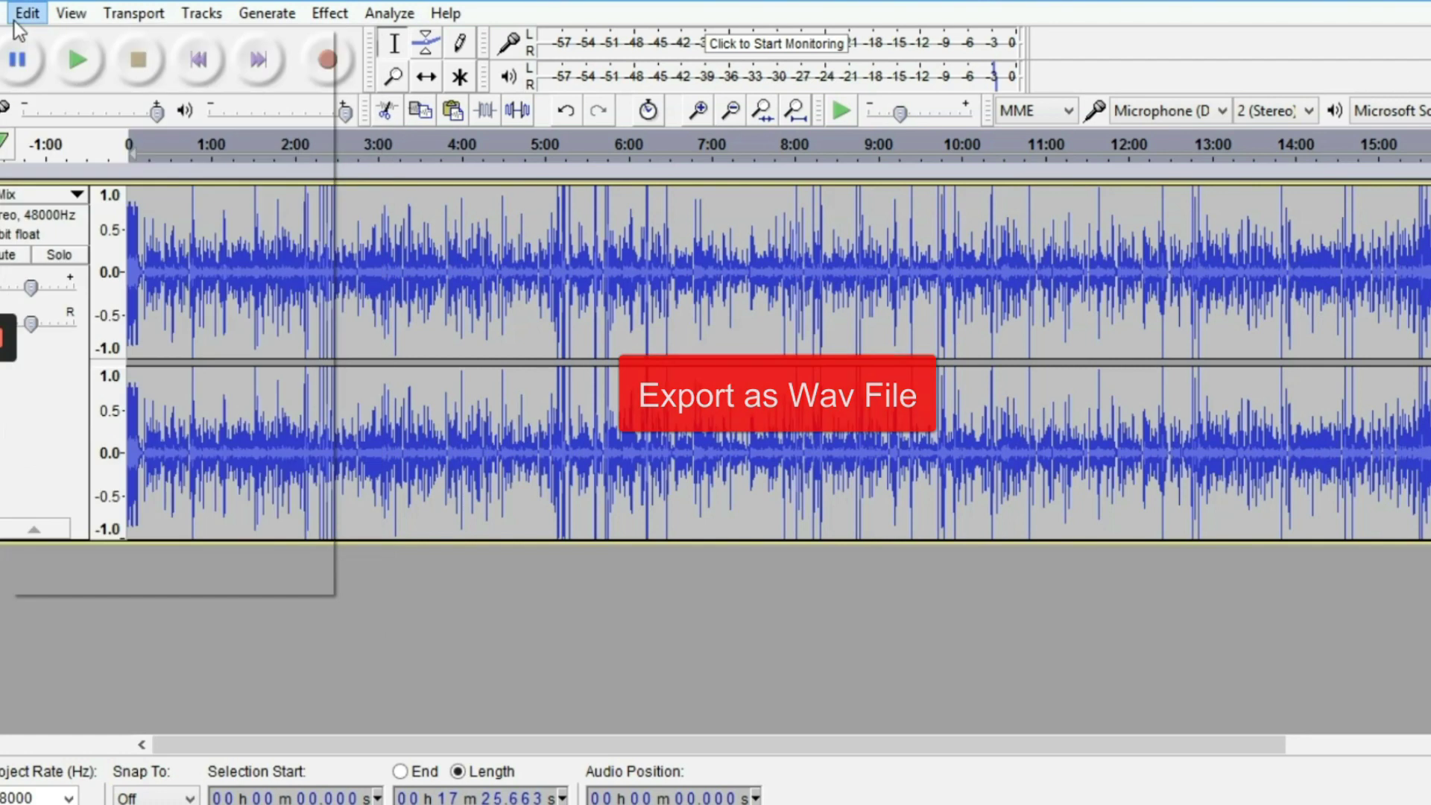
pyautogui.click(70, 12)
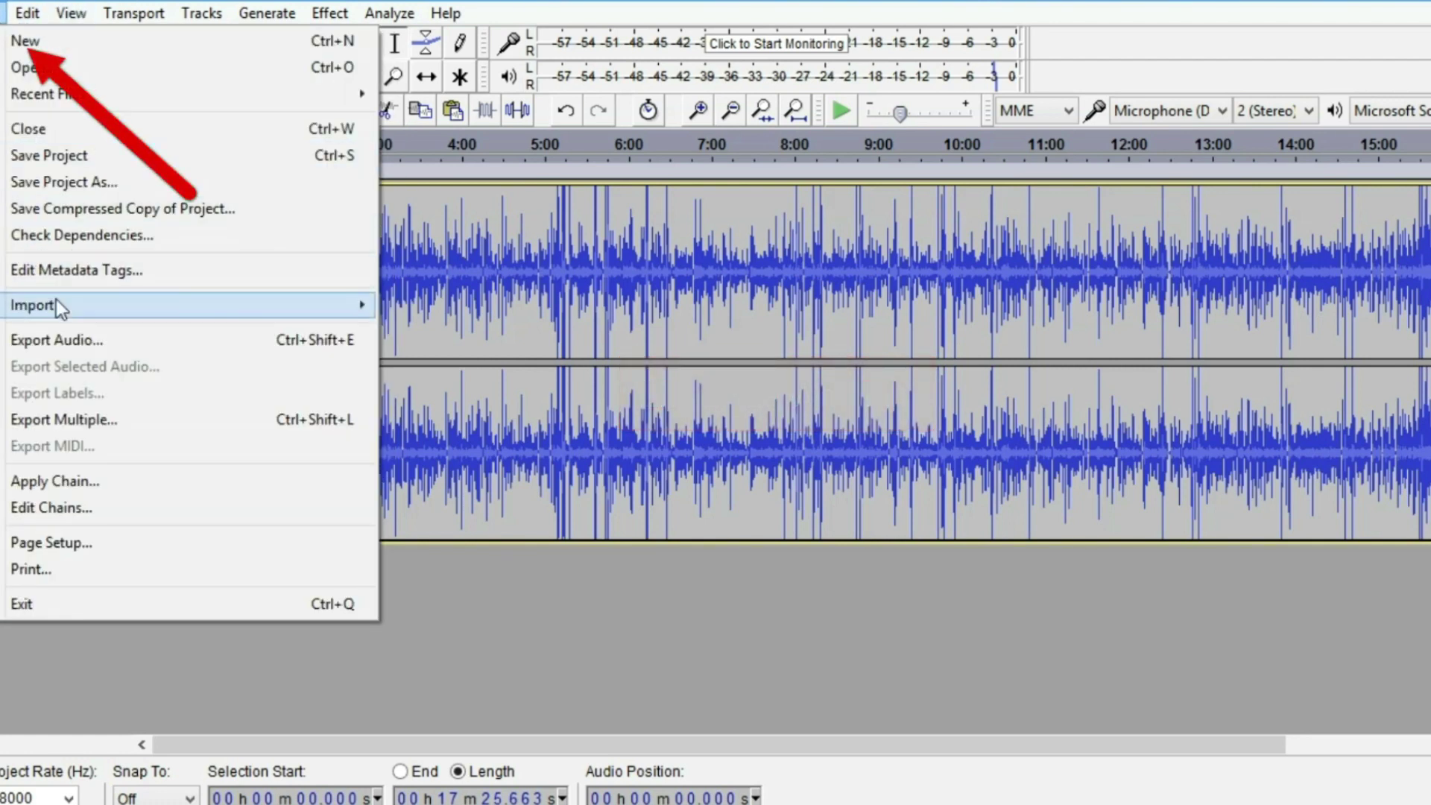
pyautogui.click(54, 329)
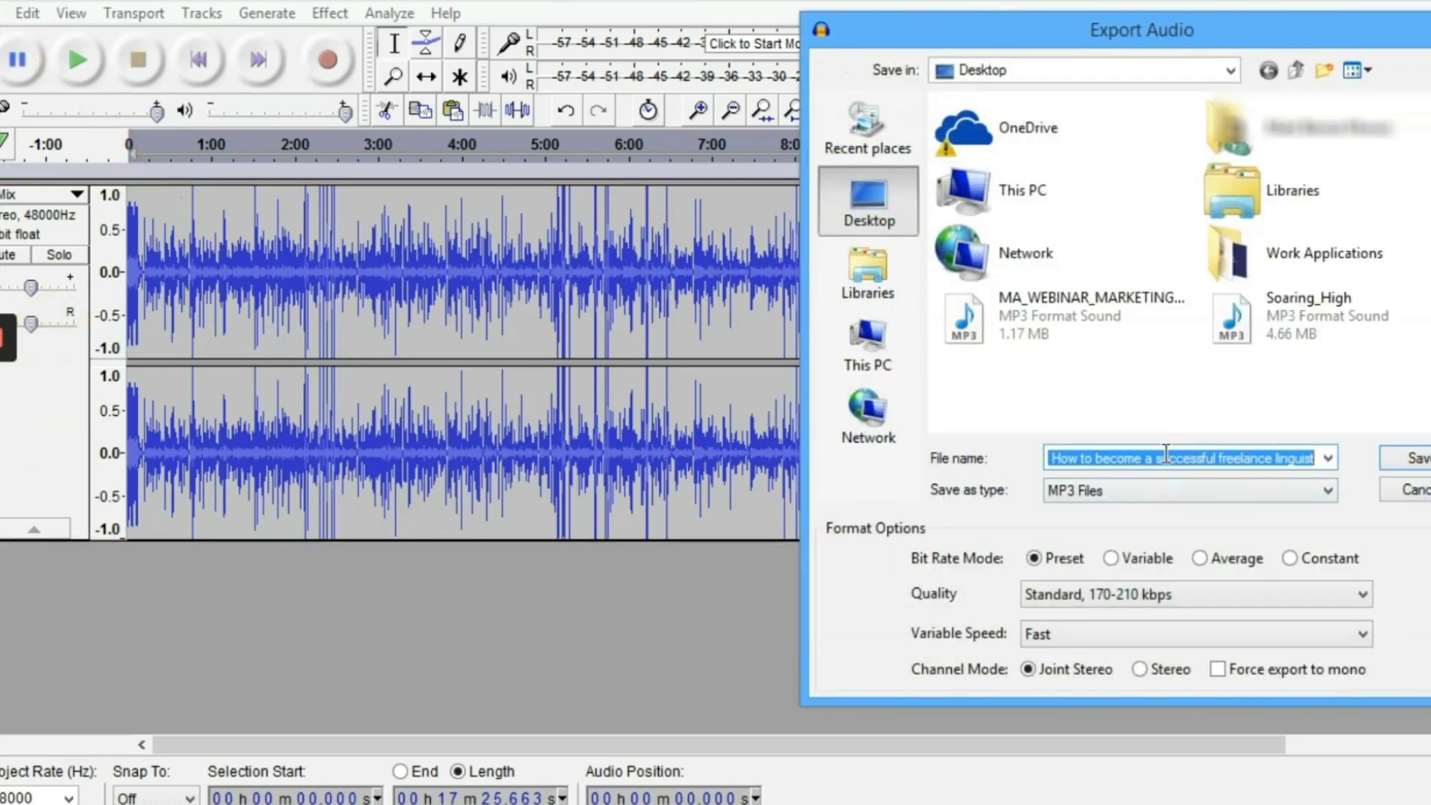
pyautogui.write('Episode 221')
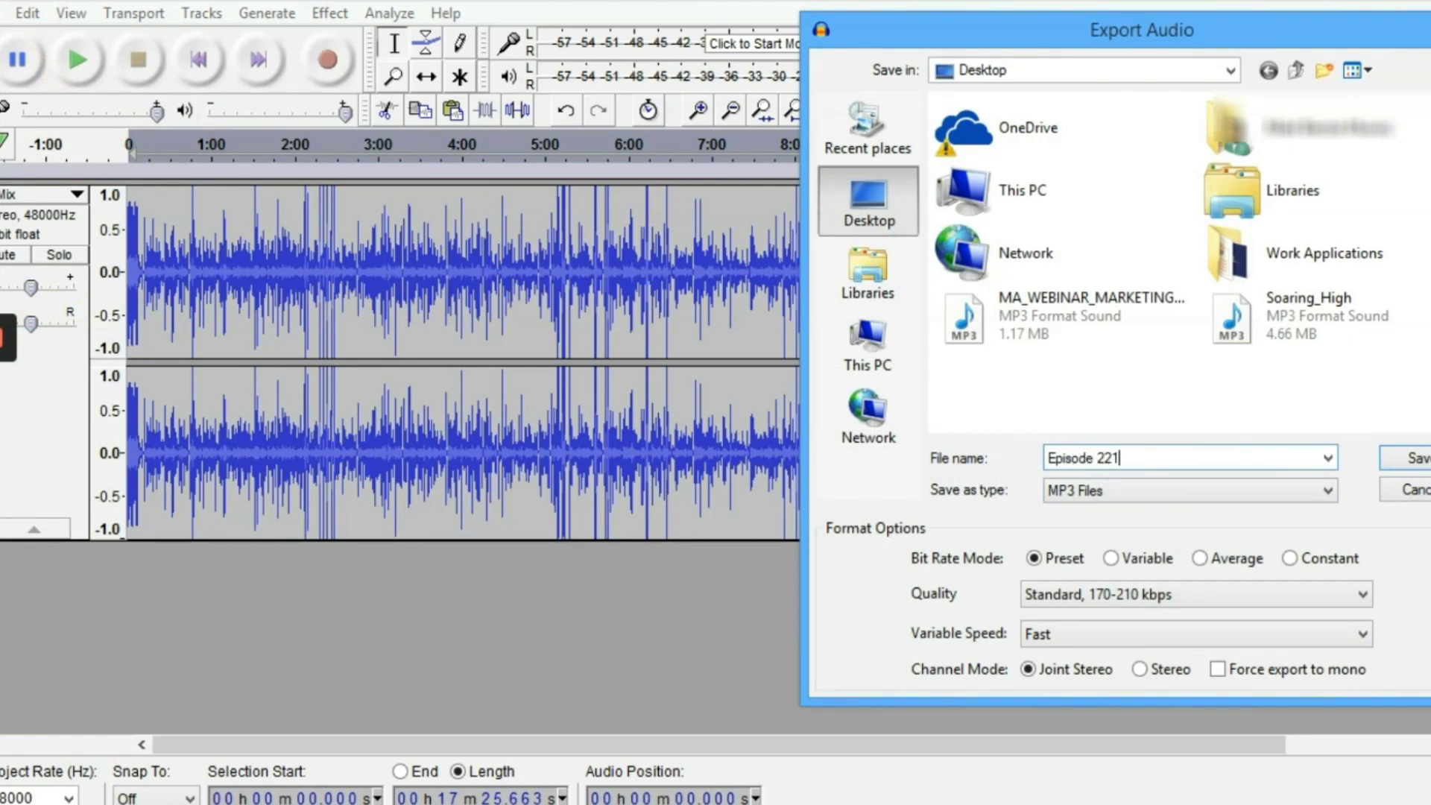
pyautogui.click(1176, 491)
pyautogui.click(1122, 528)
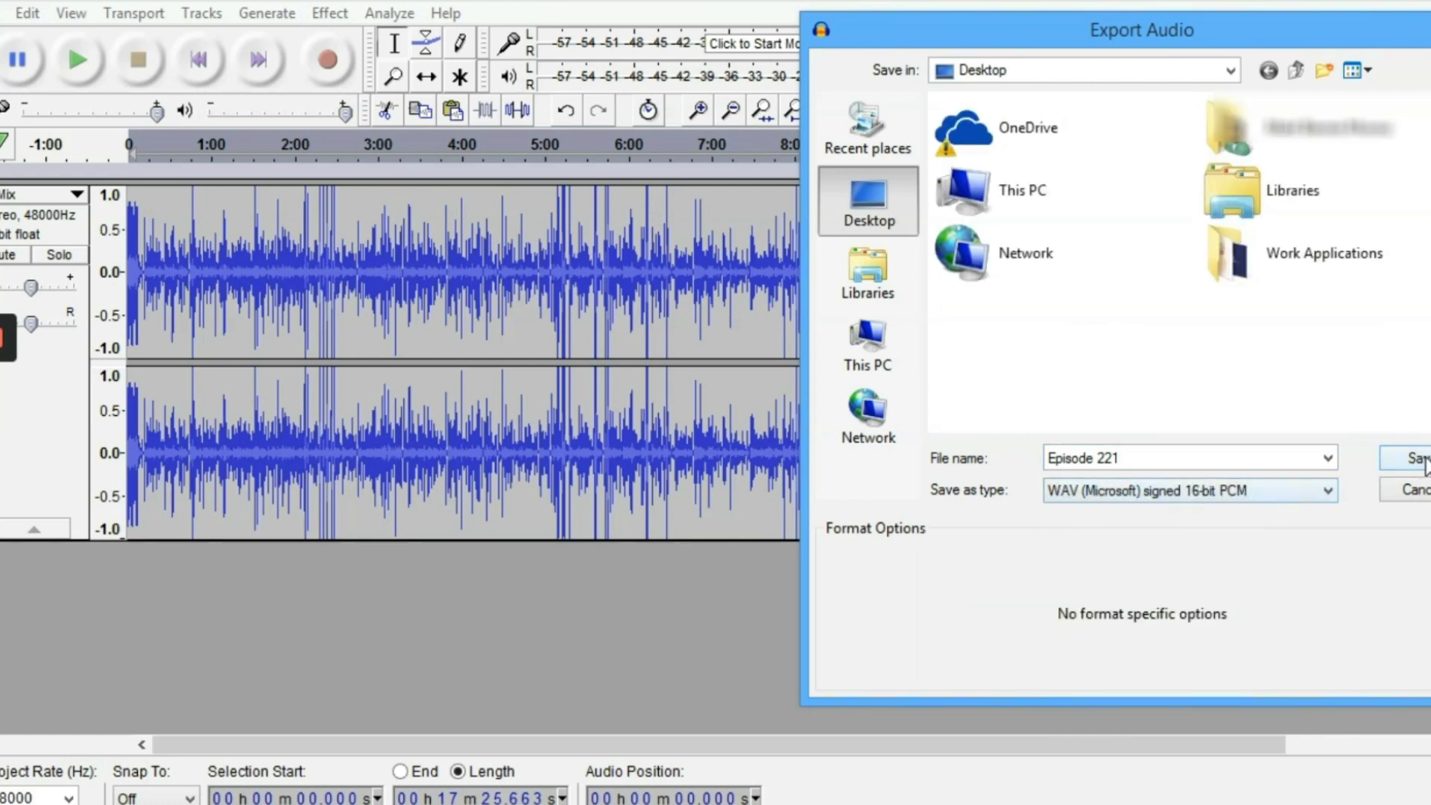
pyautogui.click(1426, 462)
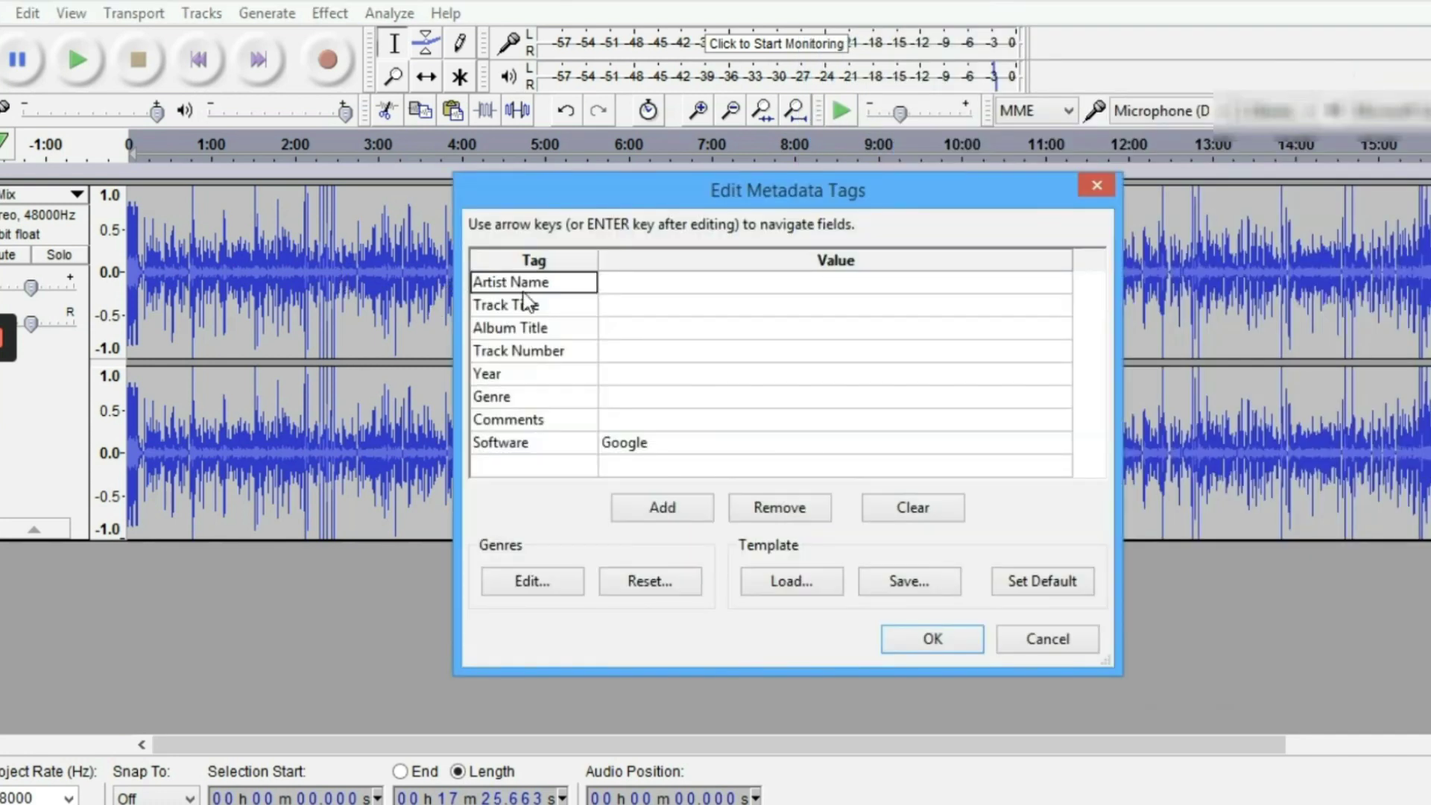
# Step: Fill in the artist's name and paste the episode title as the track title in the metadata tags
pyautogui.click(633, 285)
pyautogui.press('shift')
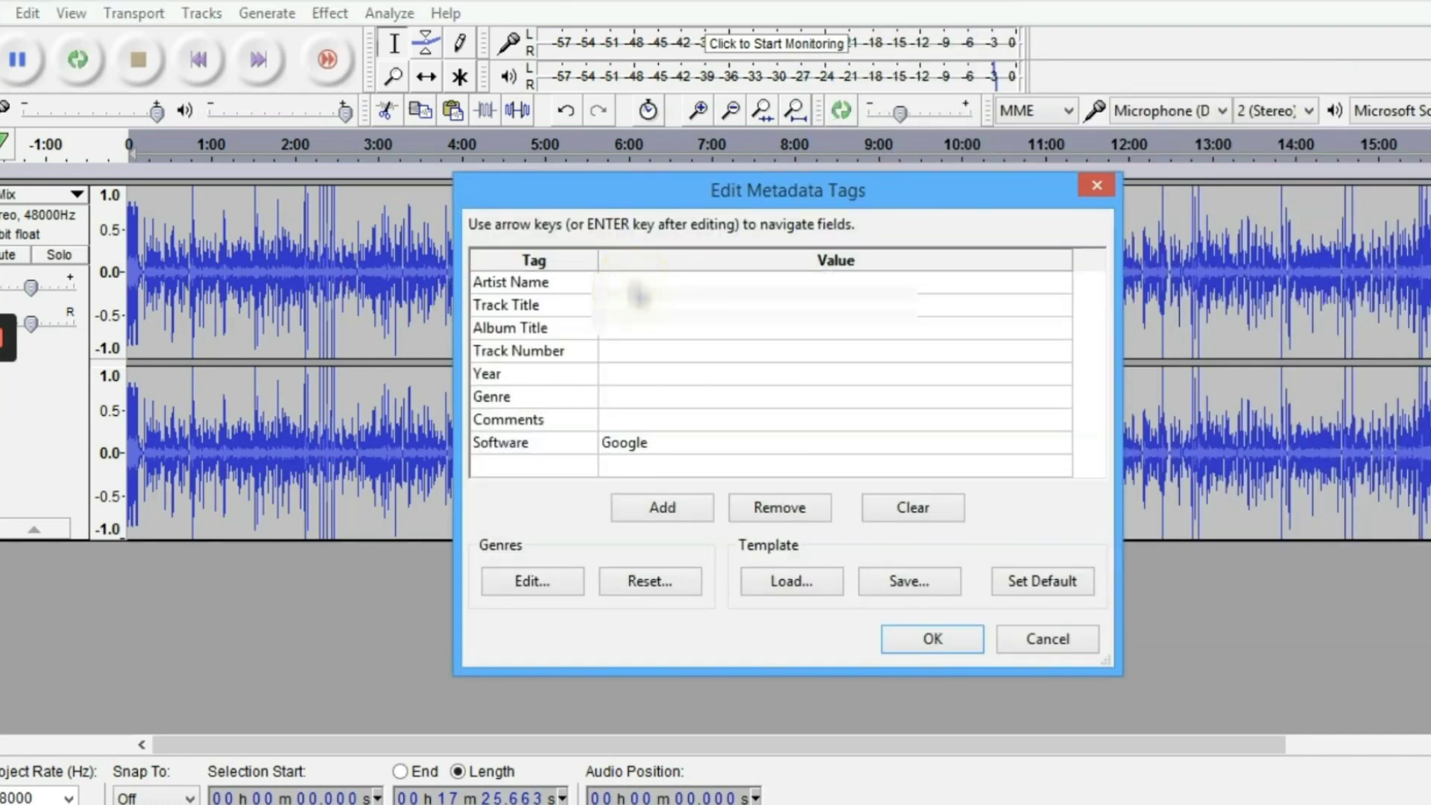
pyautogui.write('Sam RB')
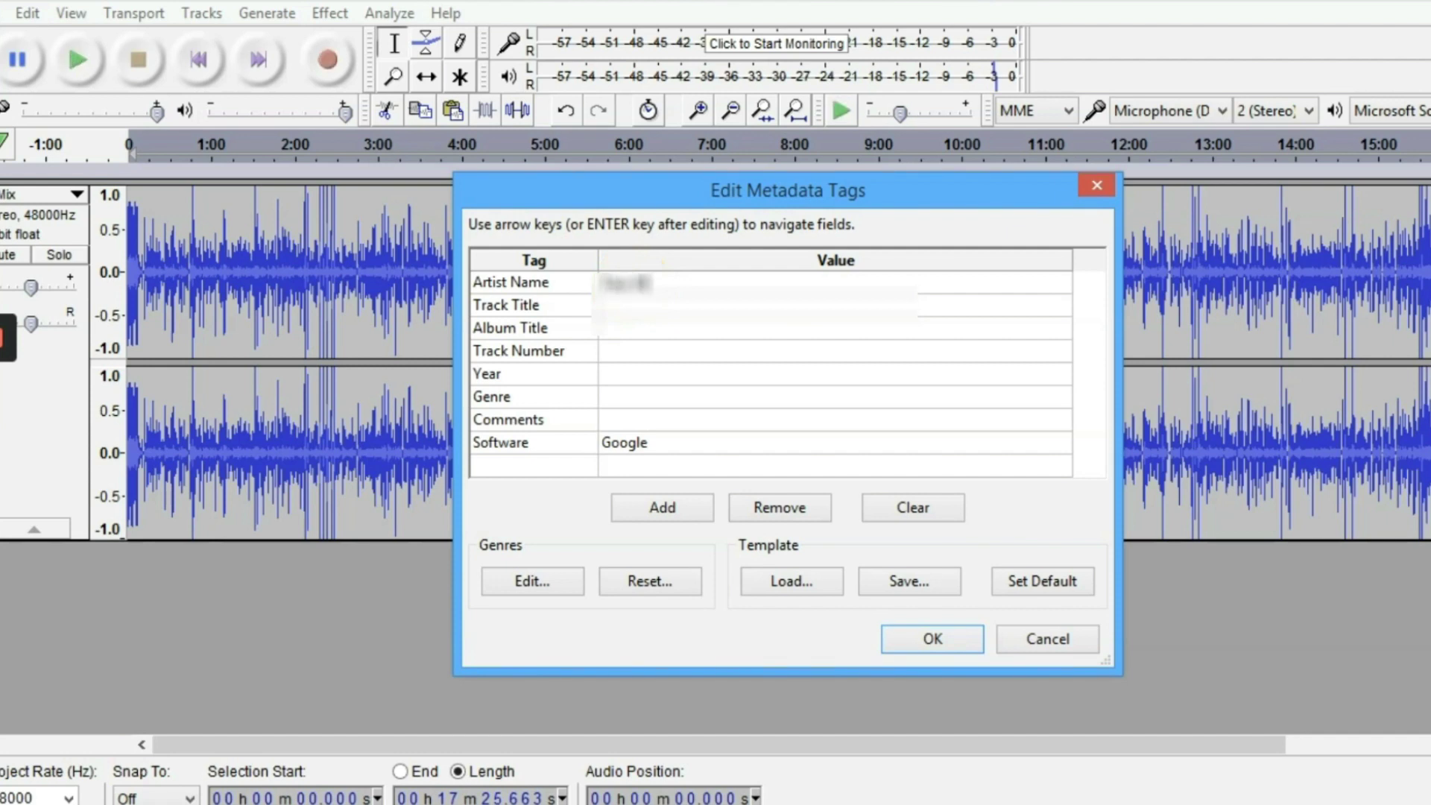
pyautogui.press('Return')
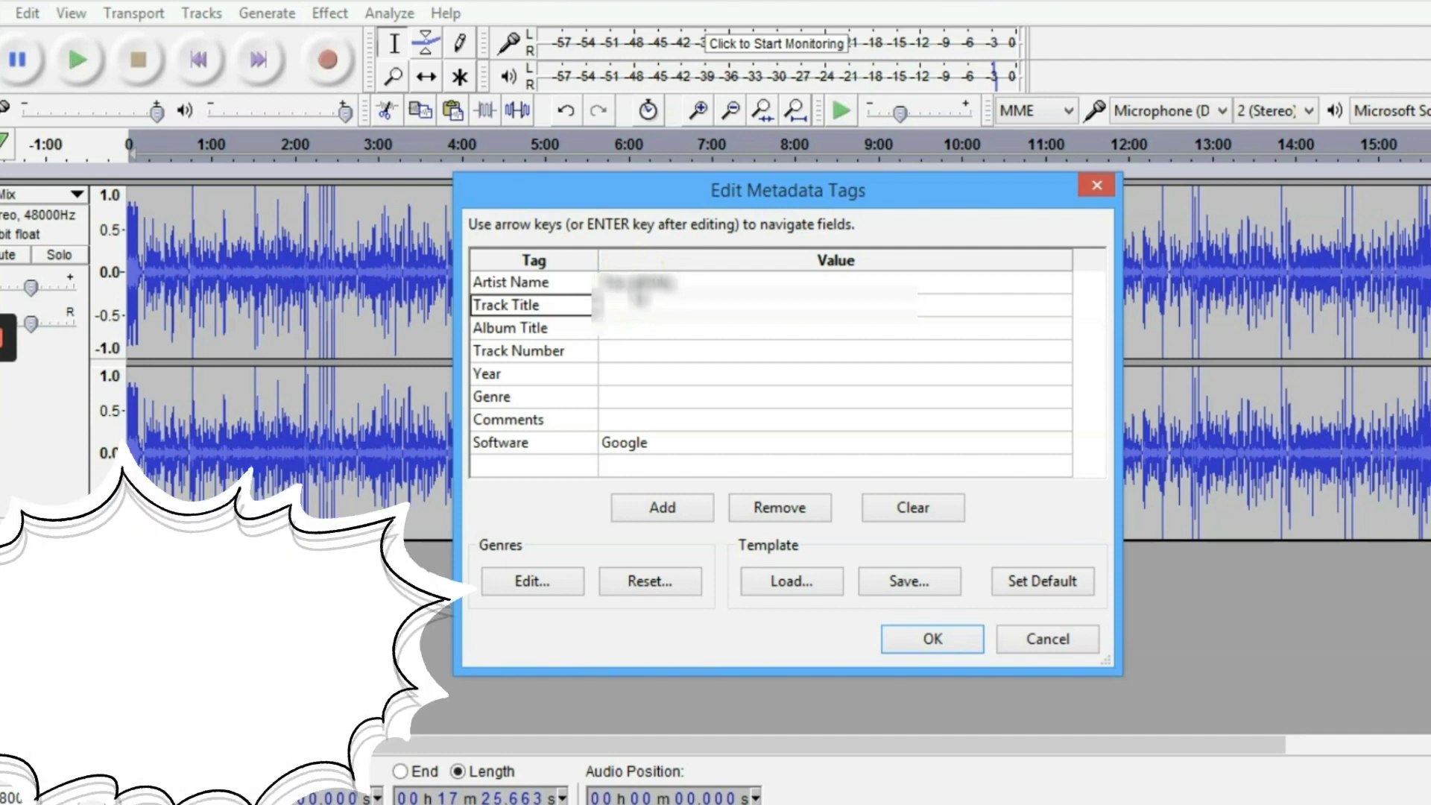
pyautogui.press('Right')
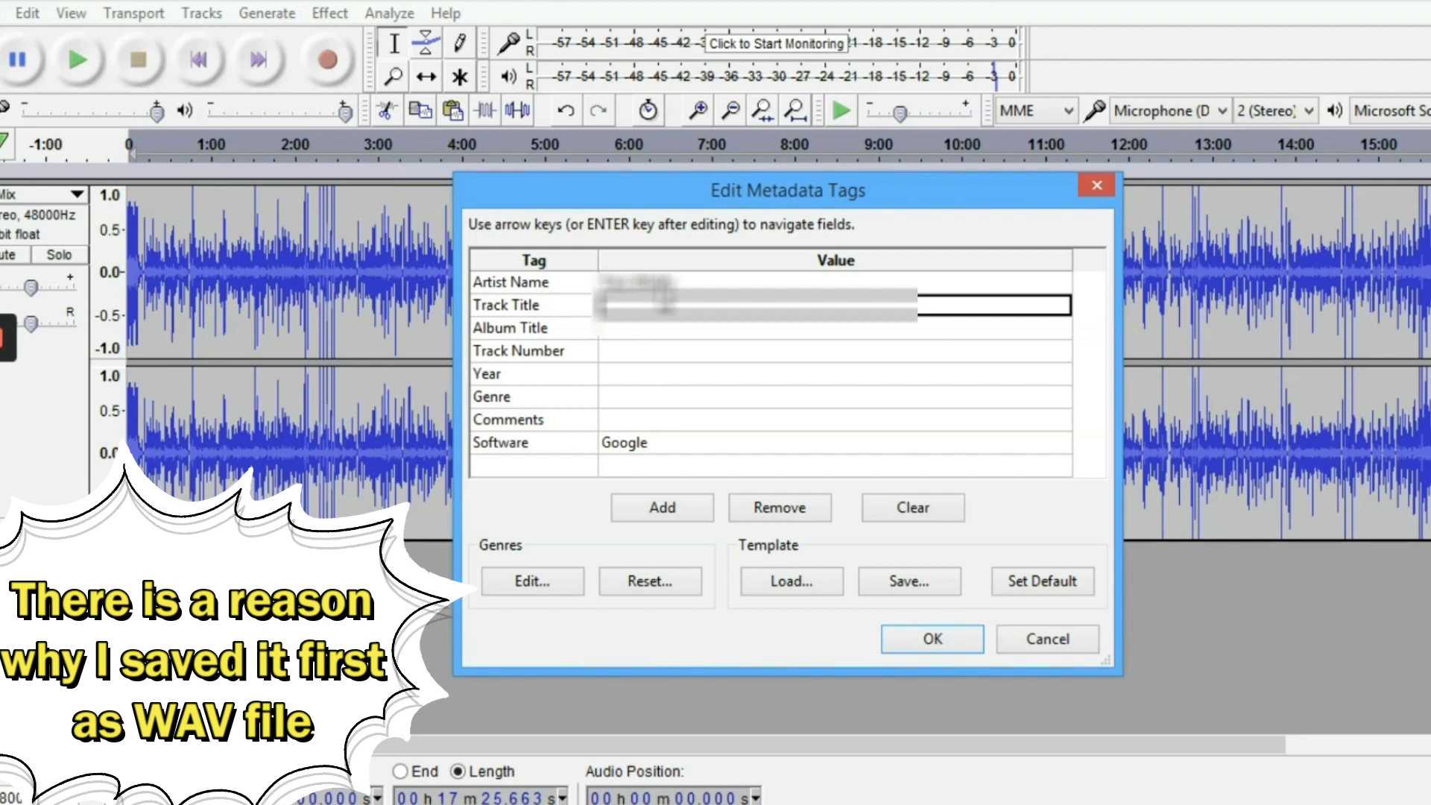
pyautogui.hotkey('ctrl', 'v')
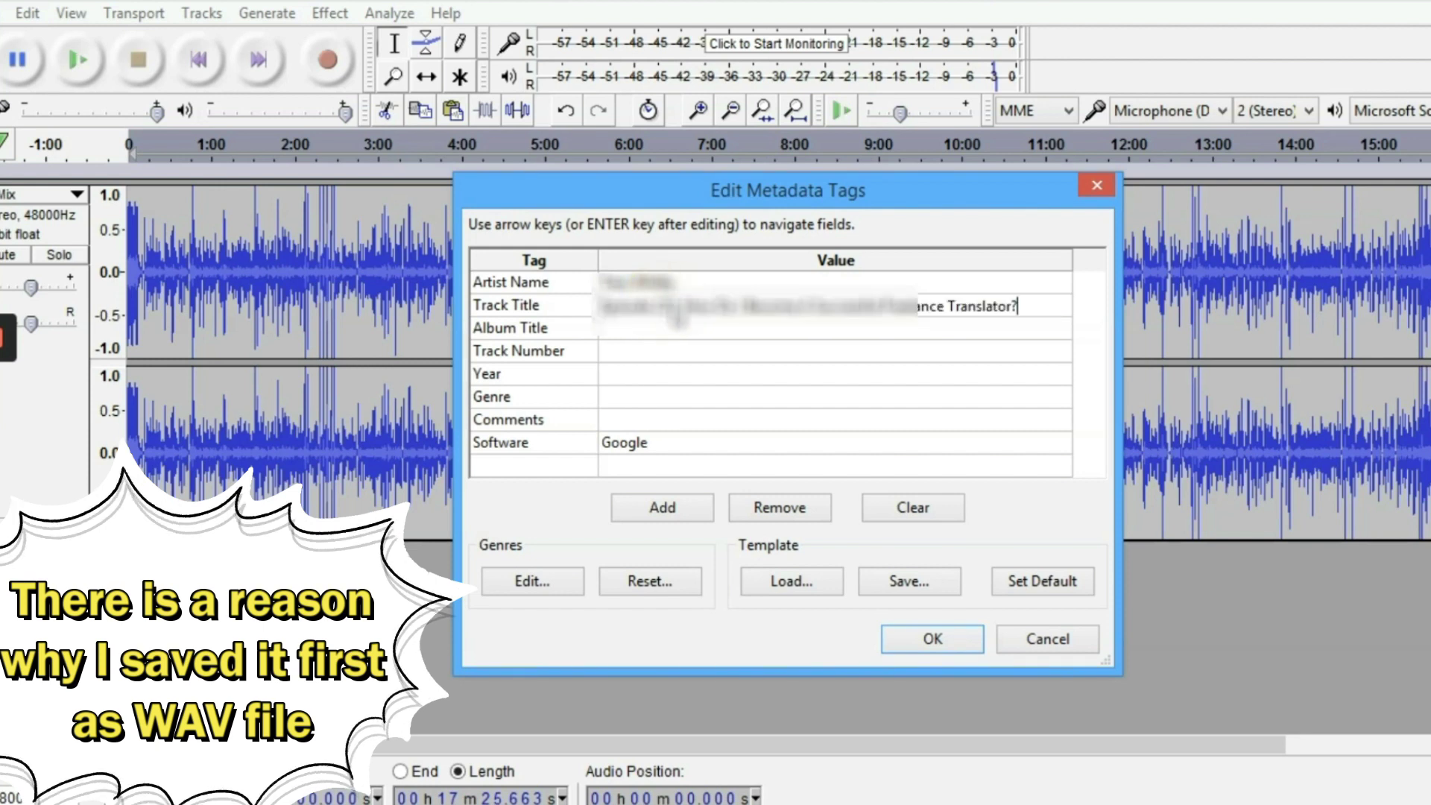
# Step: Enter the podcast's album title, track number 221 and year 2019 in the metadata tags
pyautogui.click(692, 335)
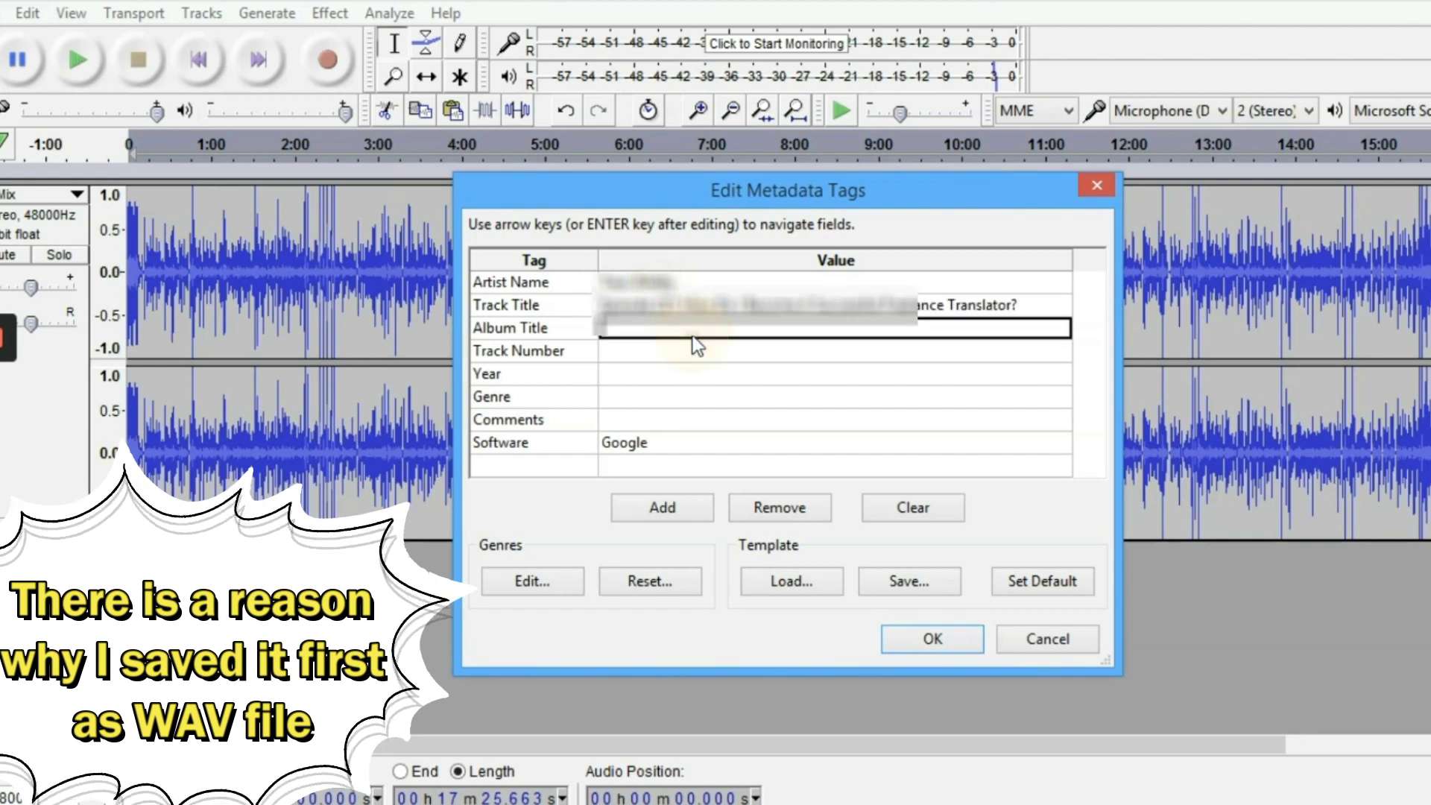
pyautogui.write('Album Podcast')
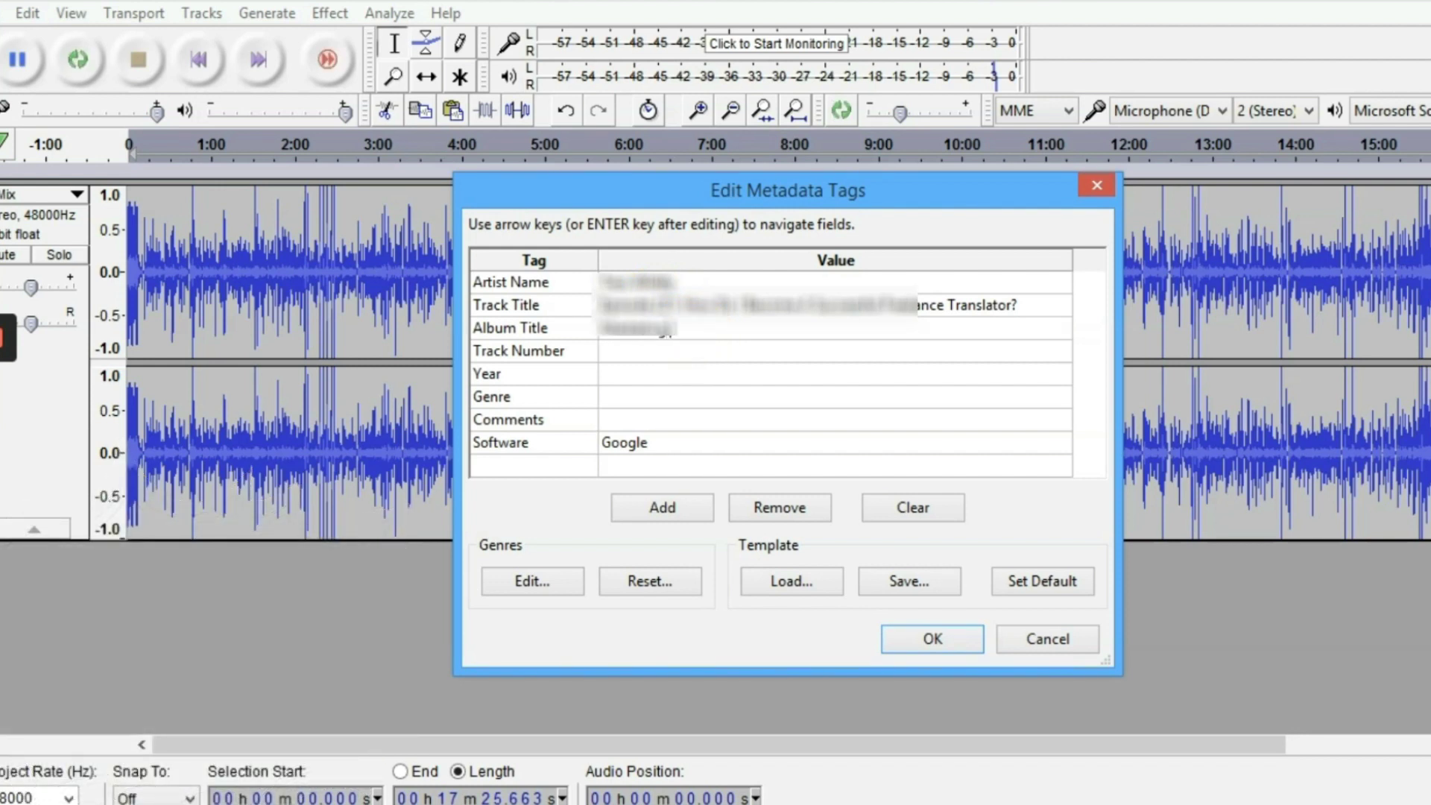
pyautogui.write(' for Business')
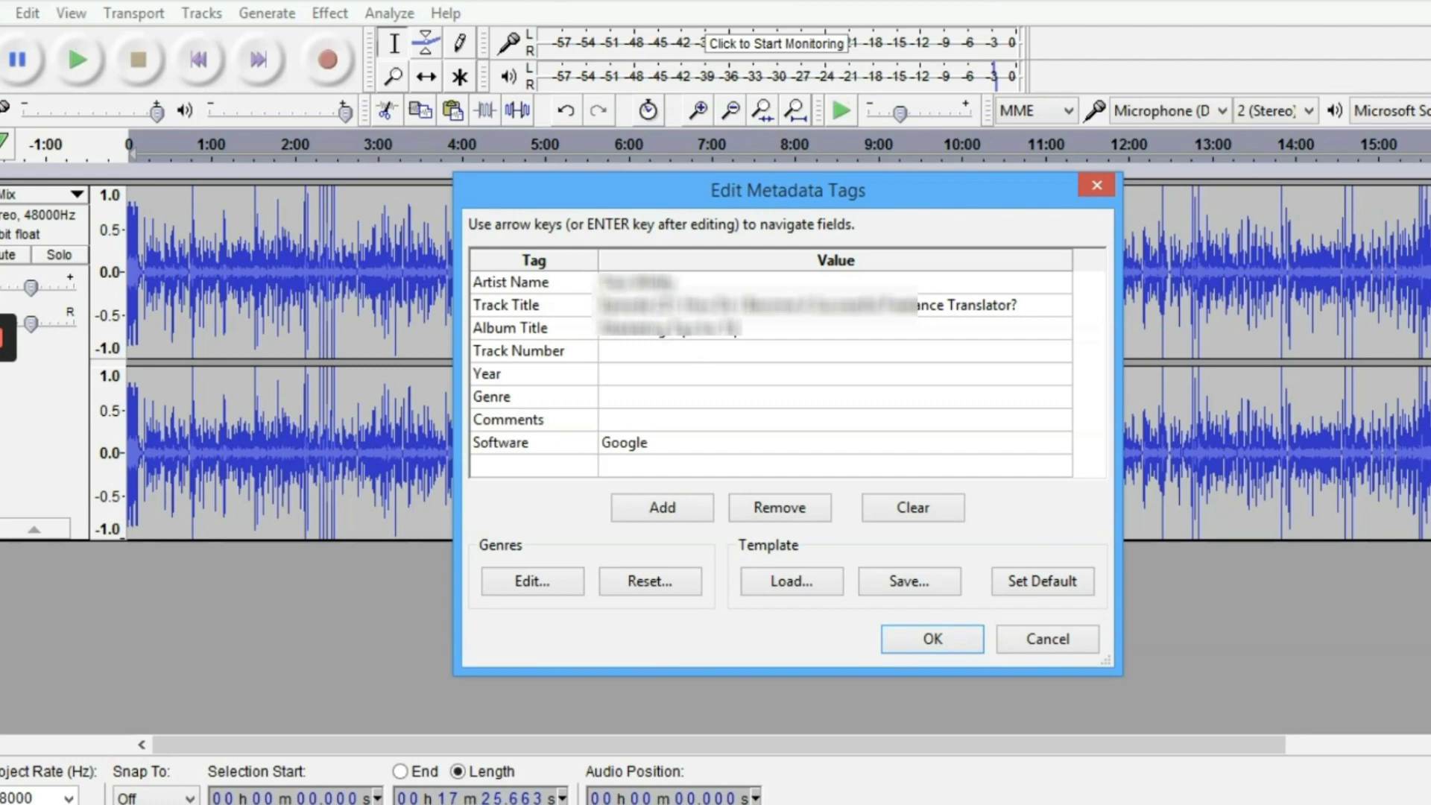
pyautogui.write('s')
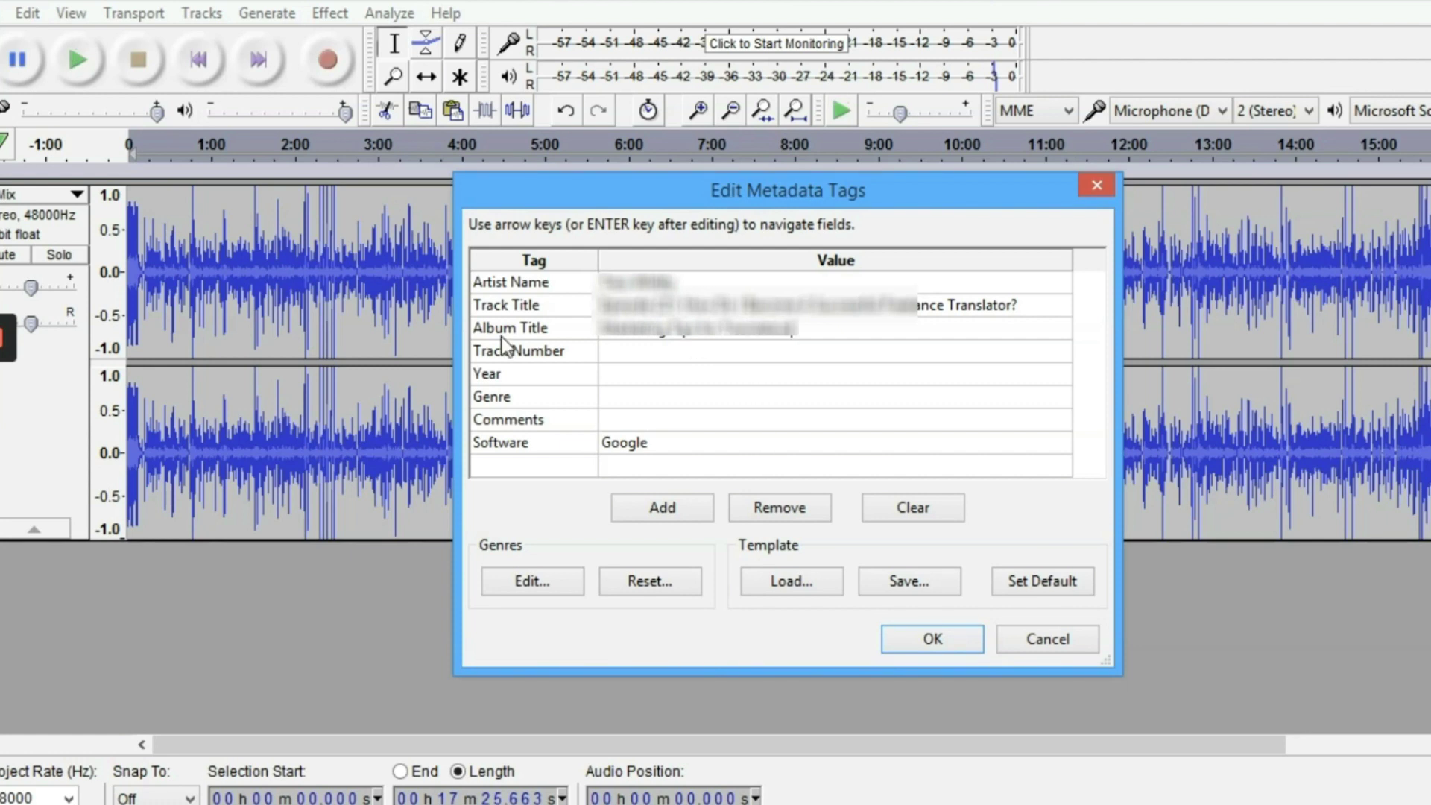
pyautogui.click(650, 356)
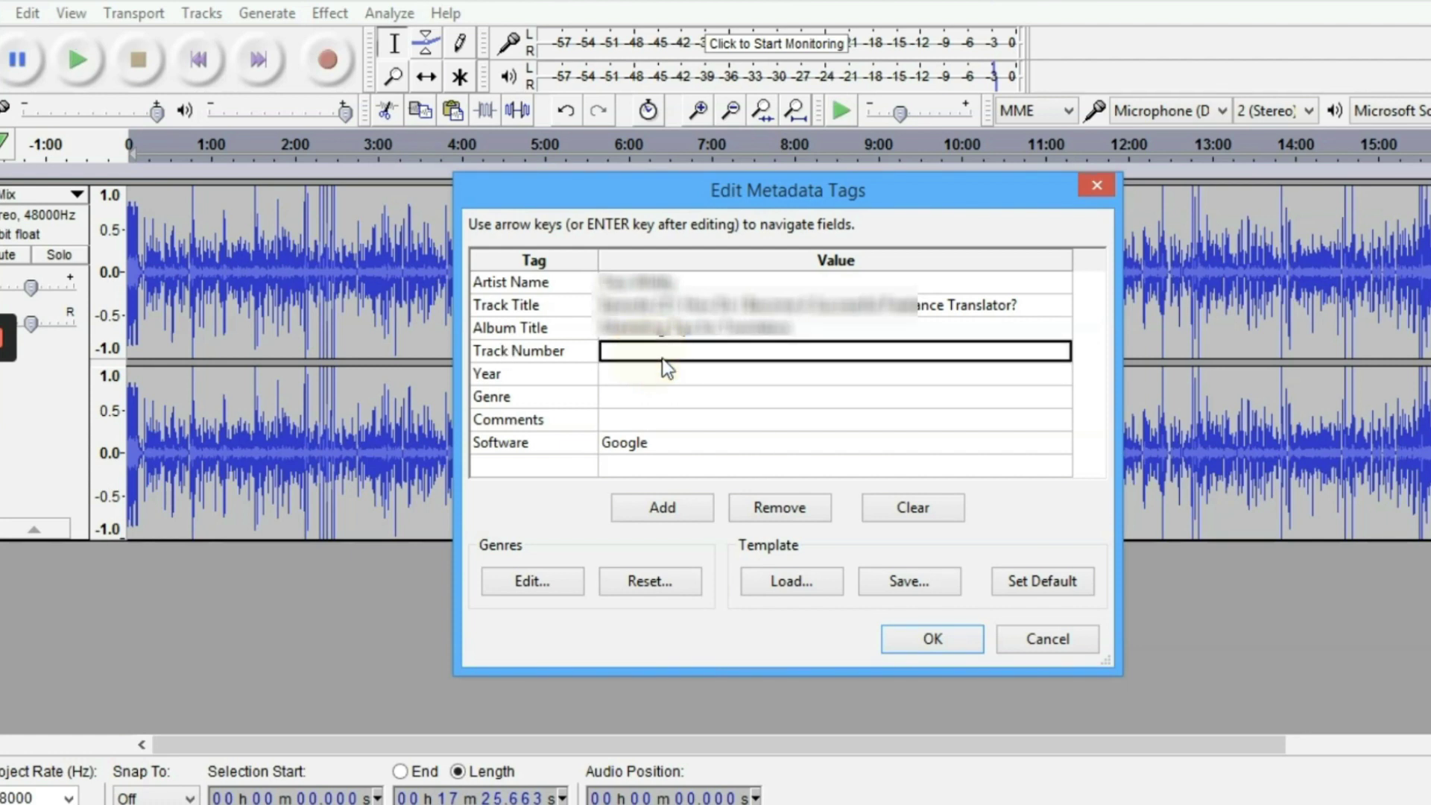
pyautogui.write('221')
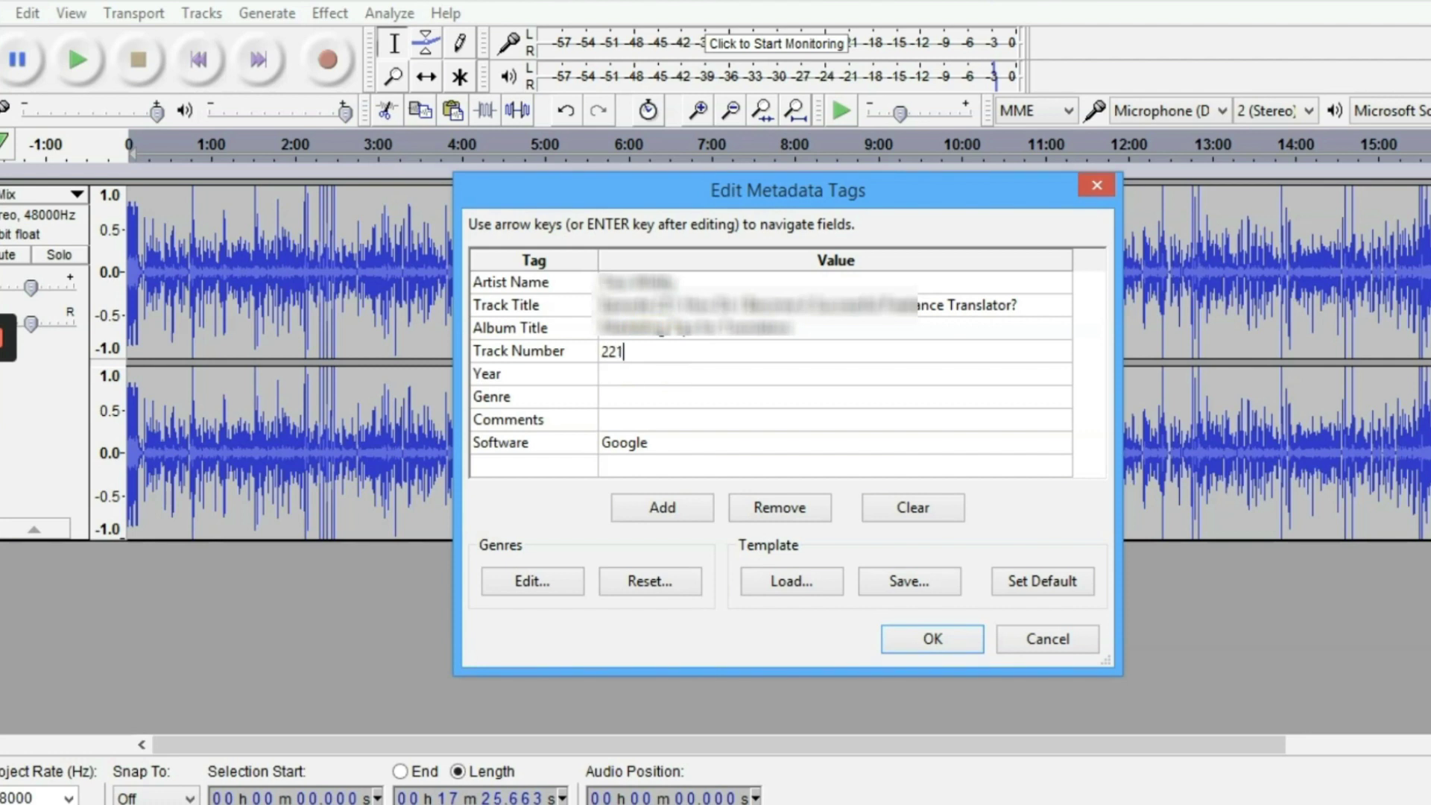
pyautogui.click(641, 374)
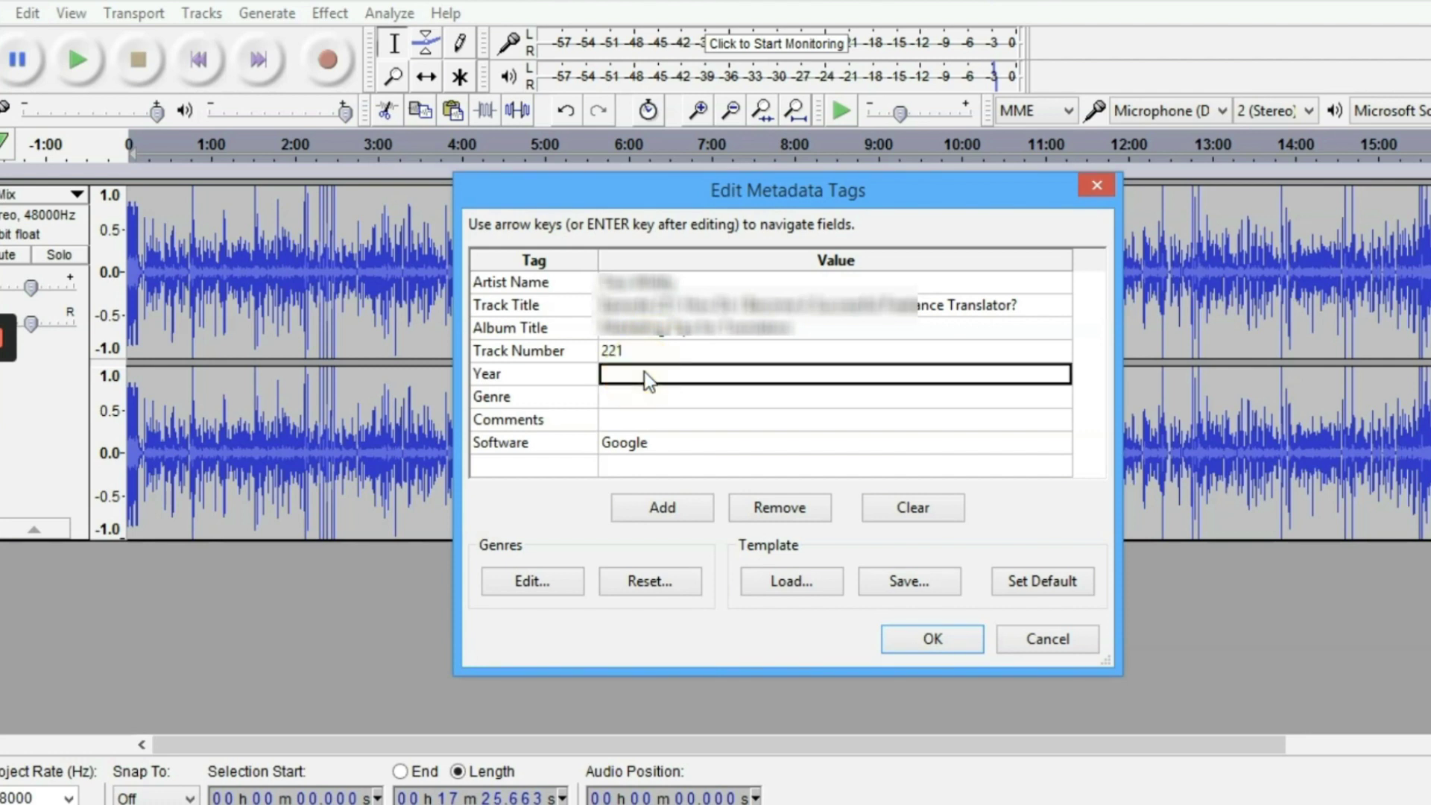
pyautogui.write('2019')
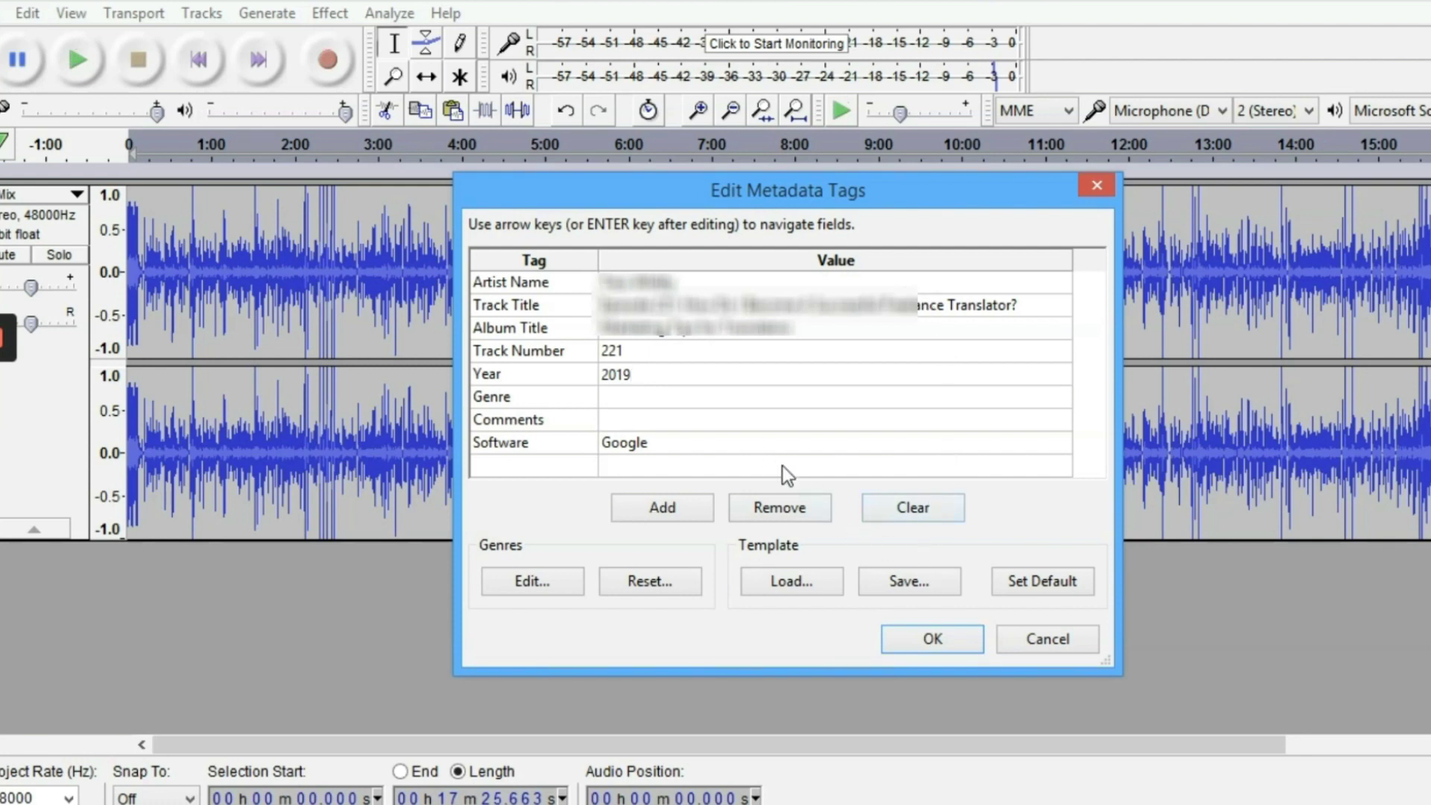
# Step: Clear the Software tag's value and accept the metadata tags to complete the WAV export
pyautogui.click(732, 445)
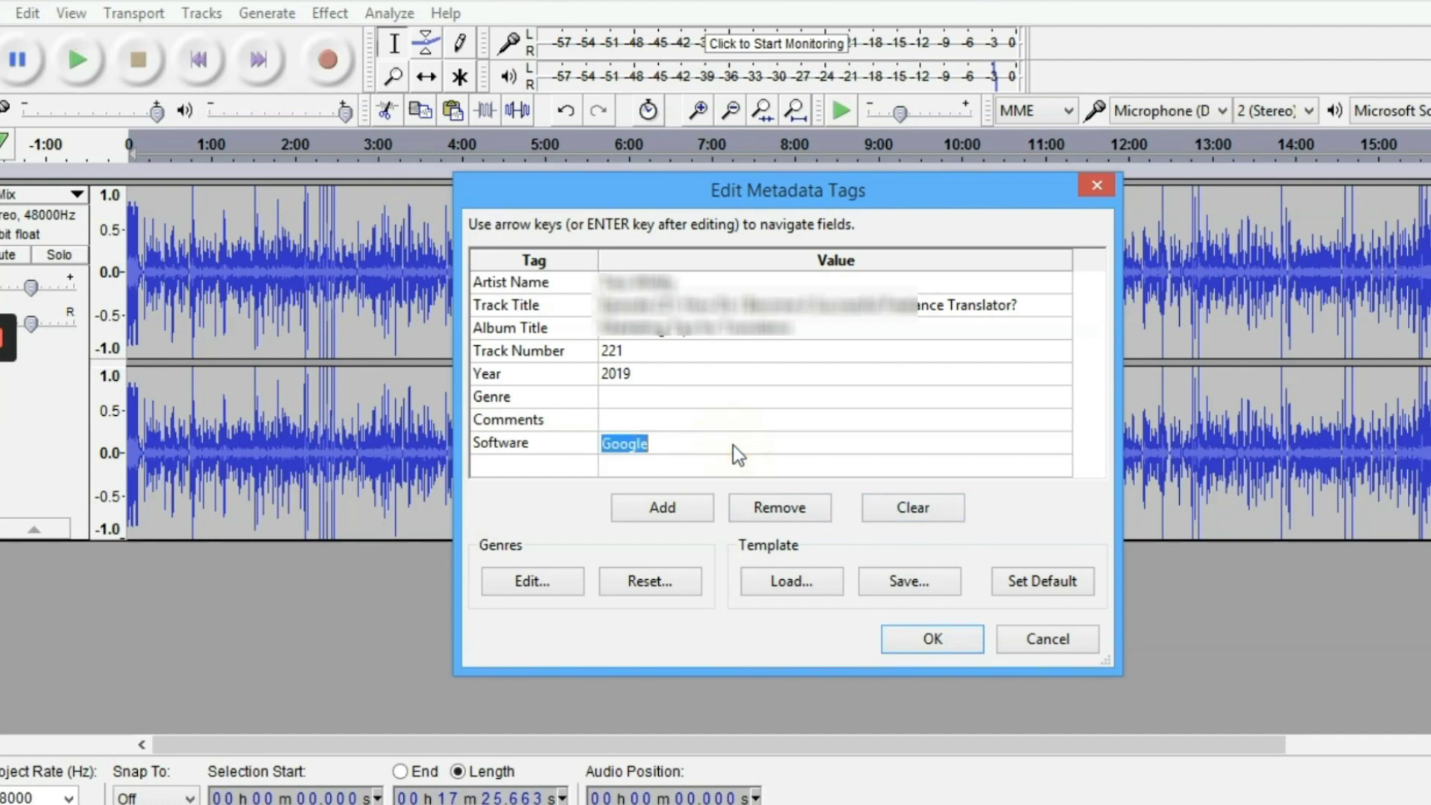
pyautogui.press('BackSpace')
pyautogui.click(751, 650)
pyautogui.click(933, 640)
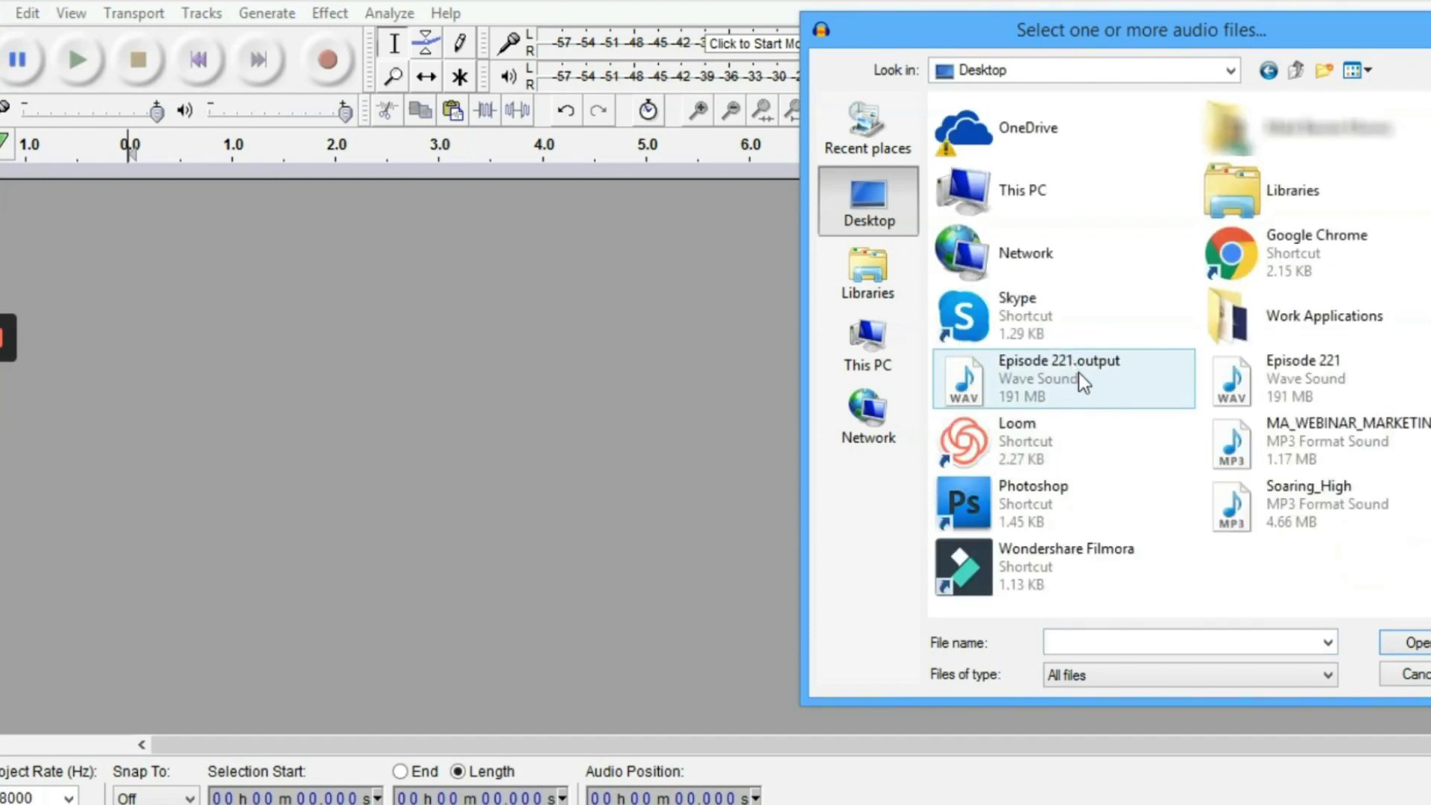
# Step: Import the Episode 221.output WAV file from the desktop, reading it directly from the original
pyautogui.click(1104, 380)
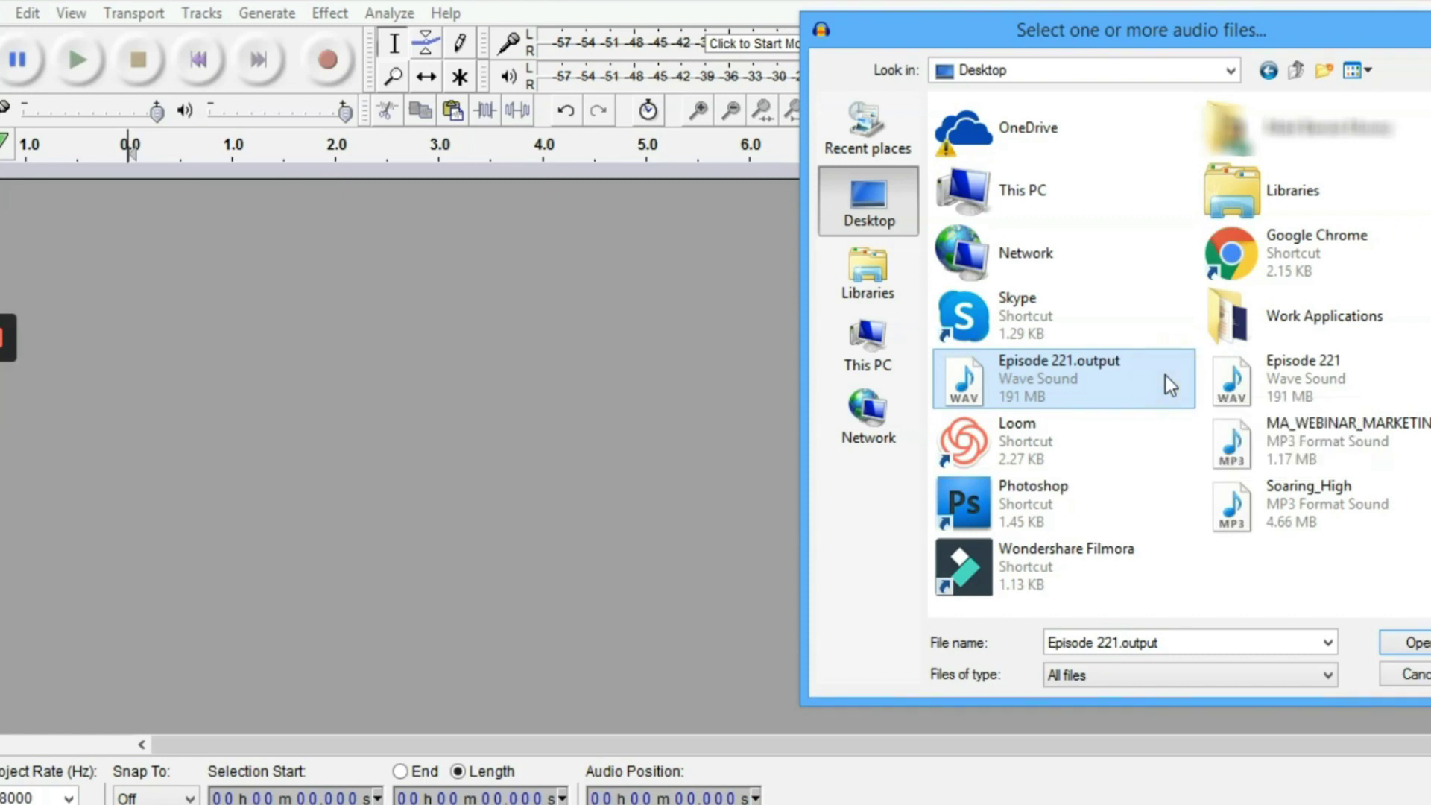
pyautogui.doubleClick(1115, 390)
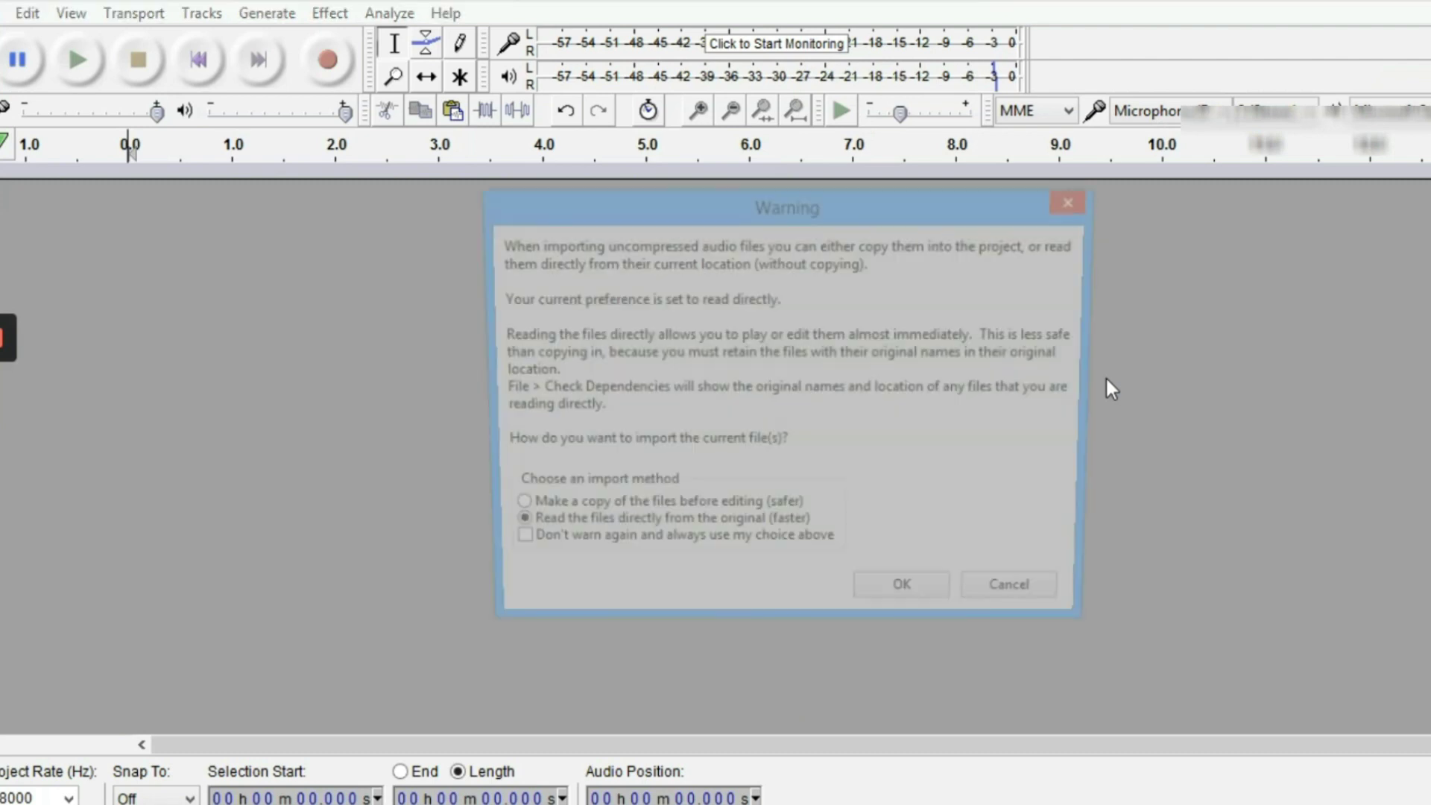
pyautogui.click(912, 602)
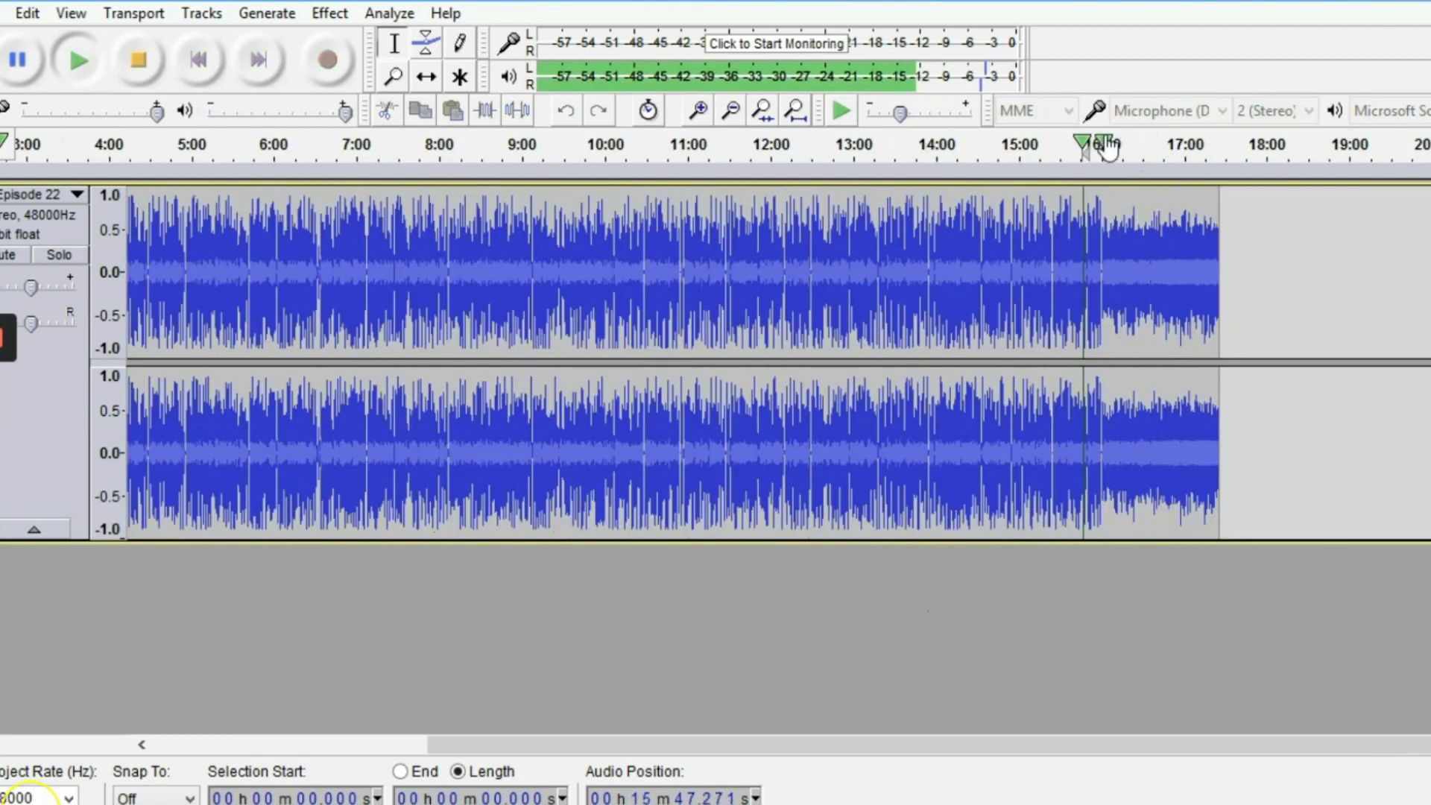
# Step: Play the imported episode from shortly before the 16-minute mark through its outro, then stop playback
pyautogui.click(1090, 141)
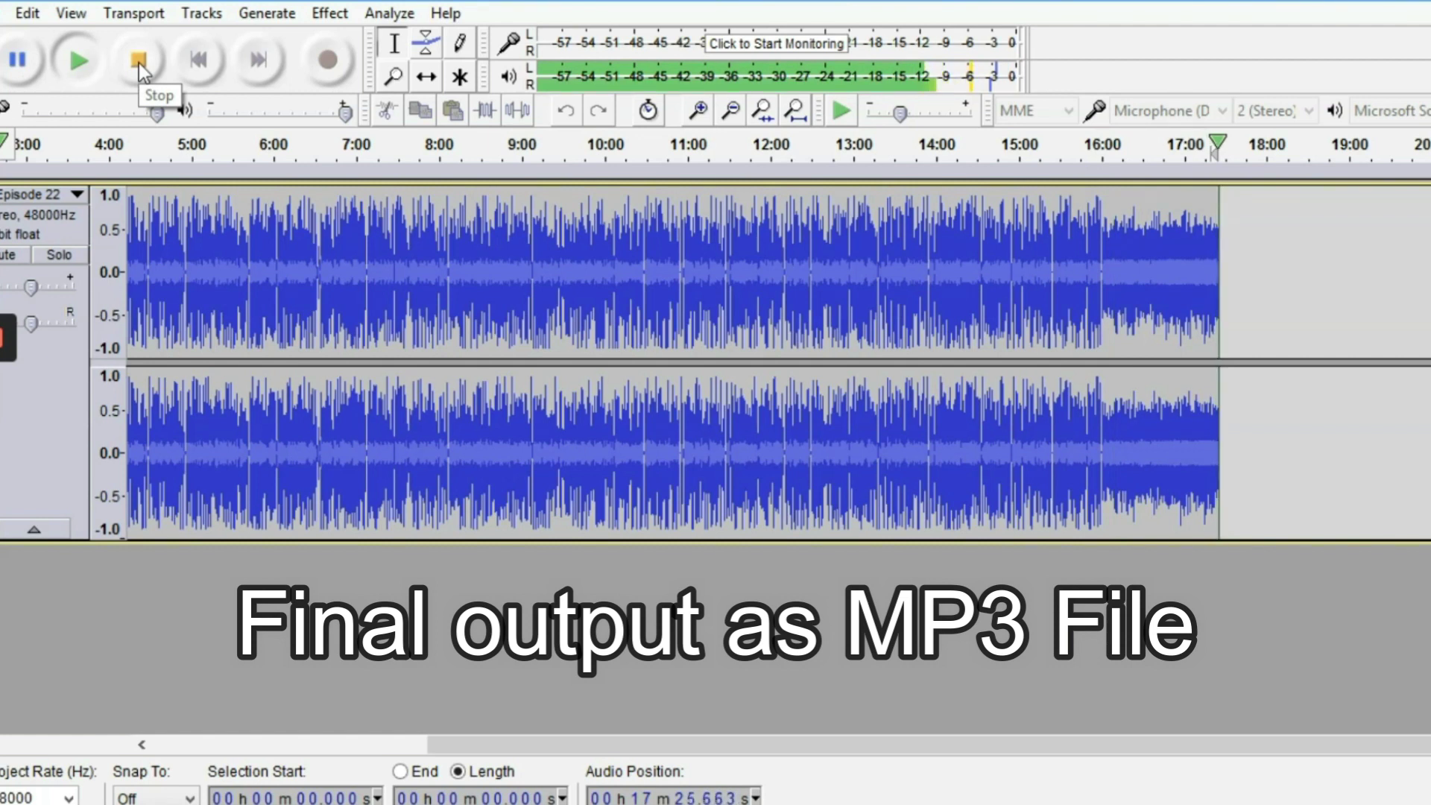
pyautogui.click(139, 63)
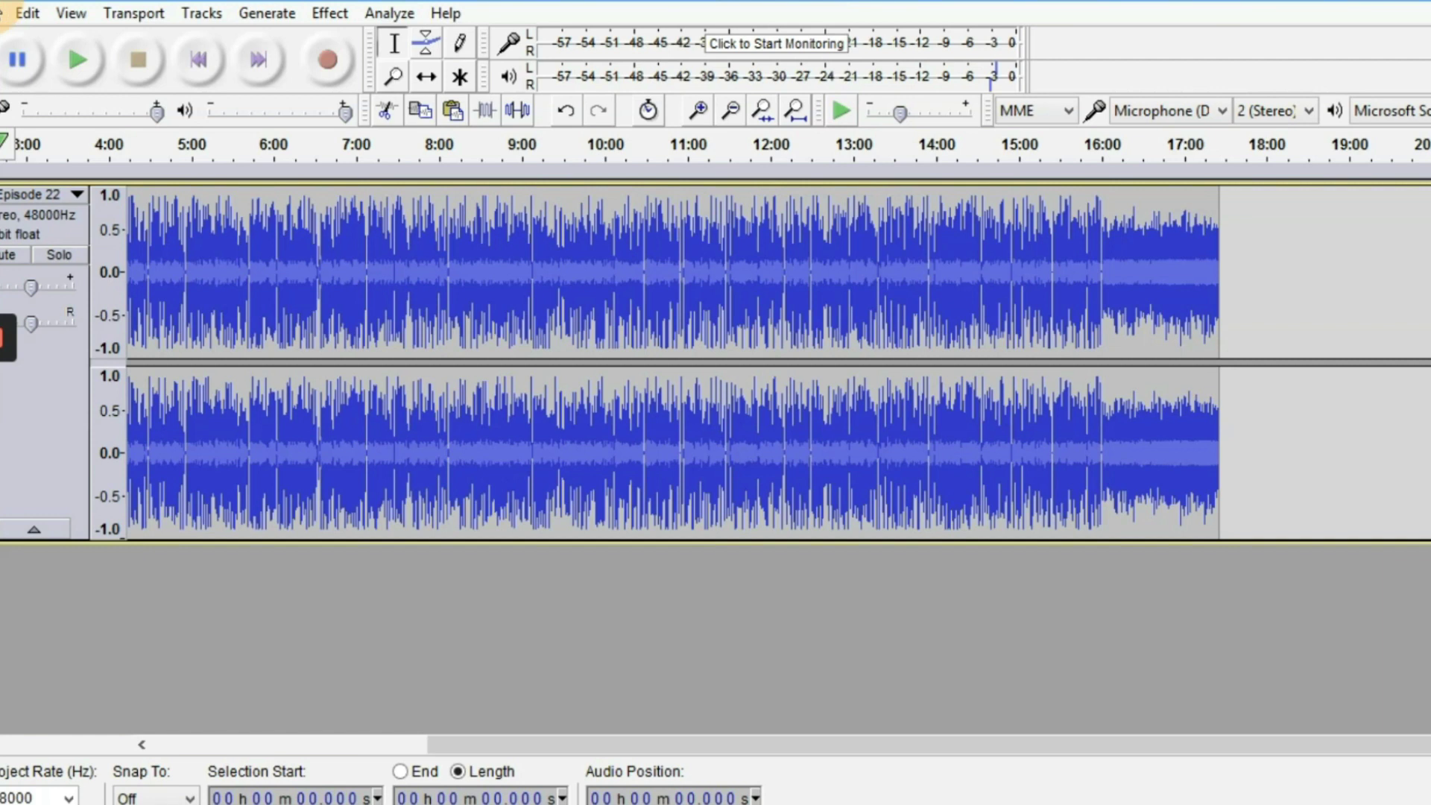
# Step: Start exporting the processed audio to the desktop and name the export file Episode 221
pyautogui.click(3, 14)
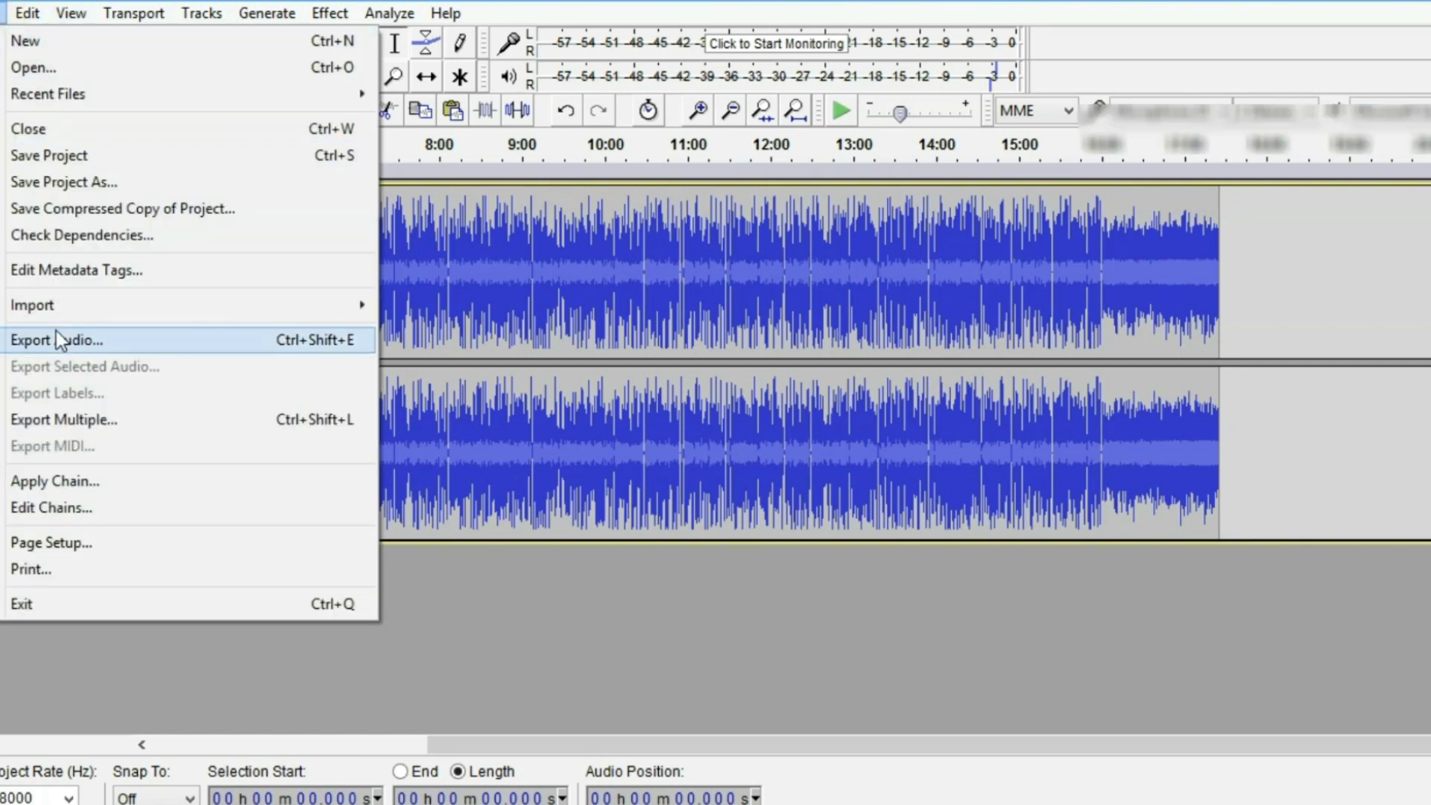
pyautogui.click(57, 337)
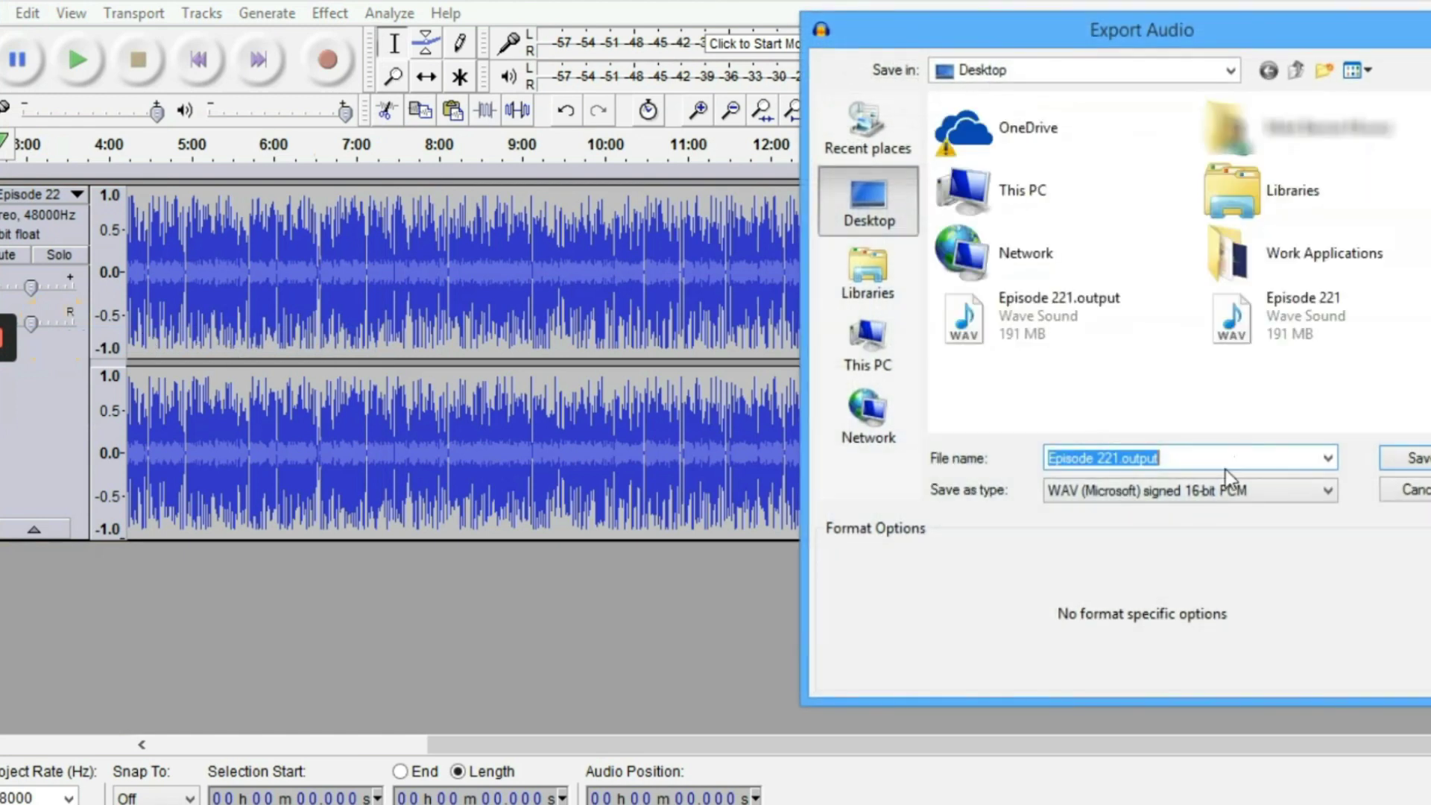
pyautogui.click(1203, 456)
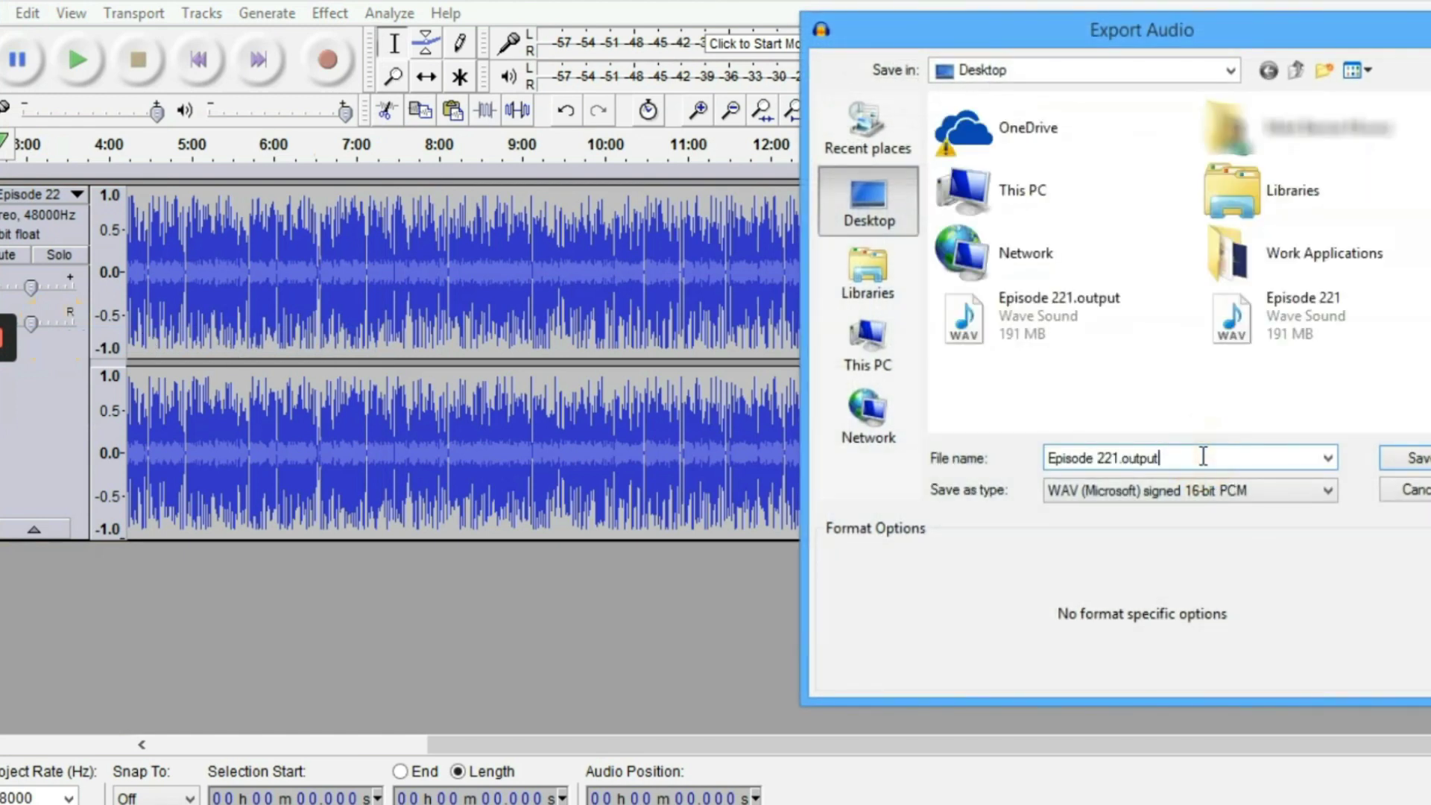
pyautogui.doubleClick(1203, 456)
pyautogui.write('Epis')
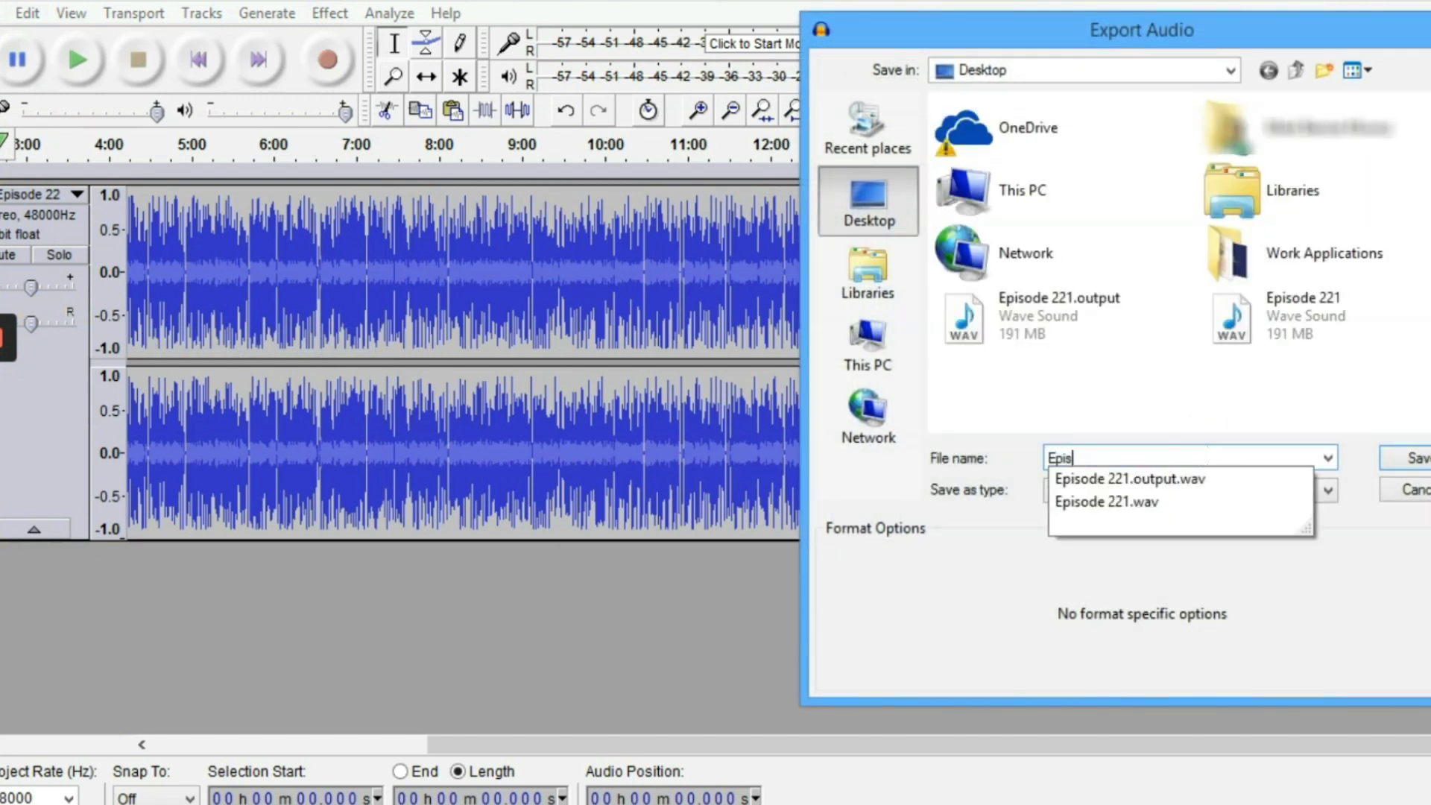
pyautogui.write('ode 221')
pyautogui.click(1405, 572)
# Step: Set the export format to MP3 Files, then save the file and accept its metadata tags as they are
pyautogui.click(1232, 490)
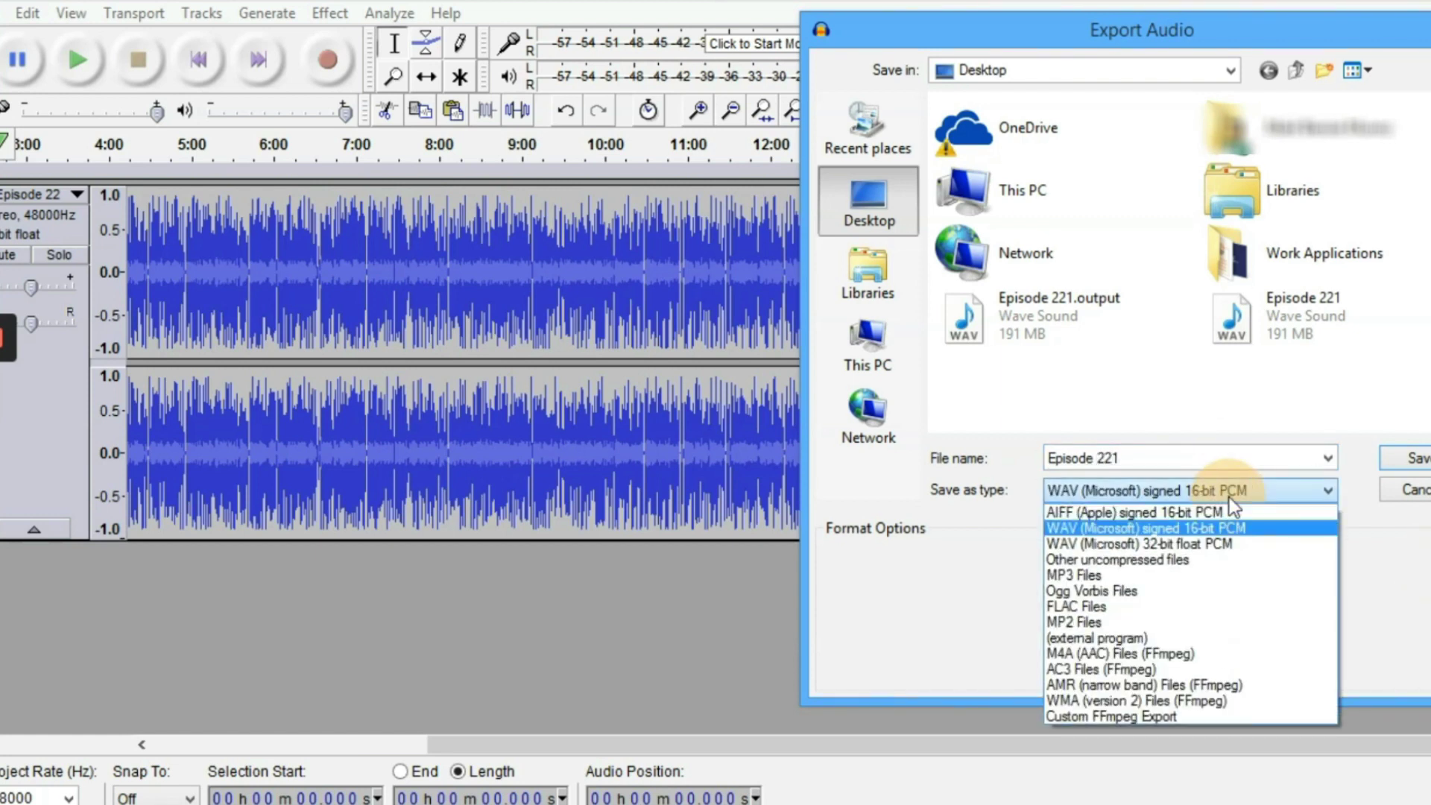
pyautogui.click(1127, 577)
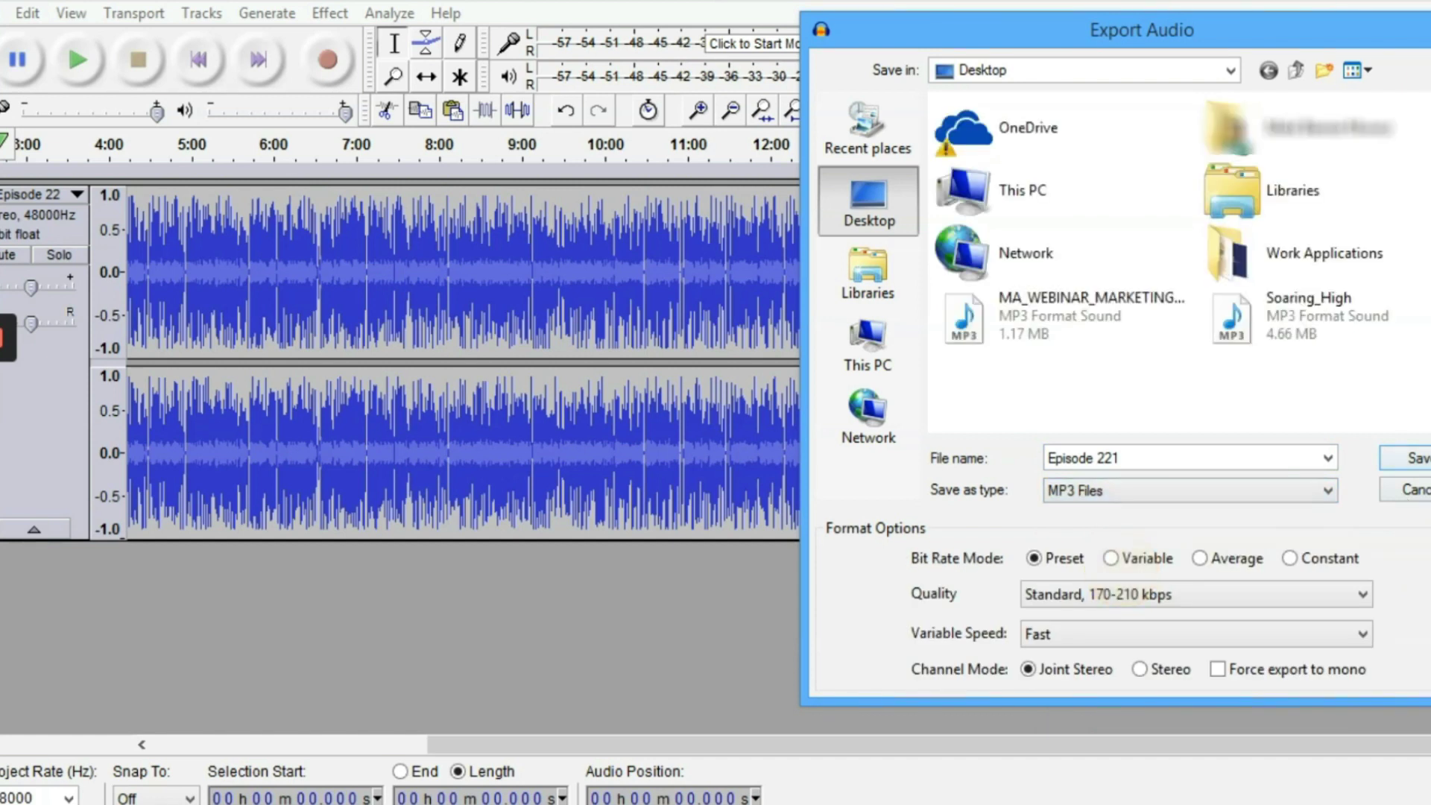
pyautogui.click(1414, 458)
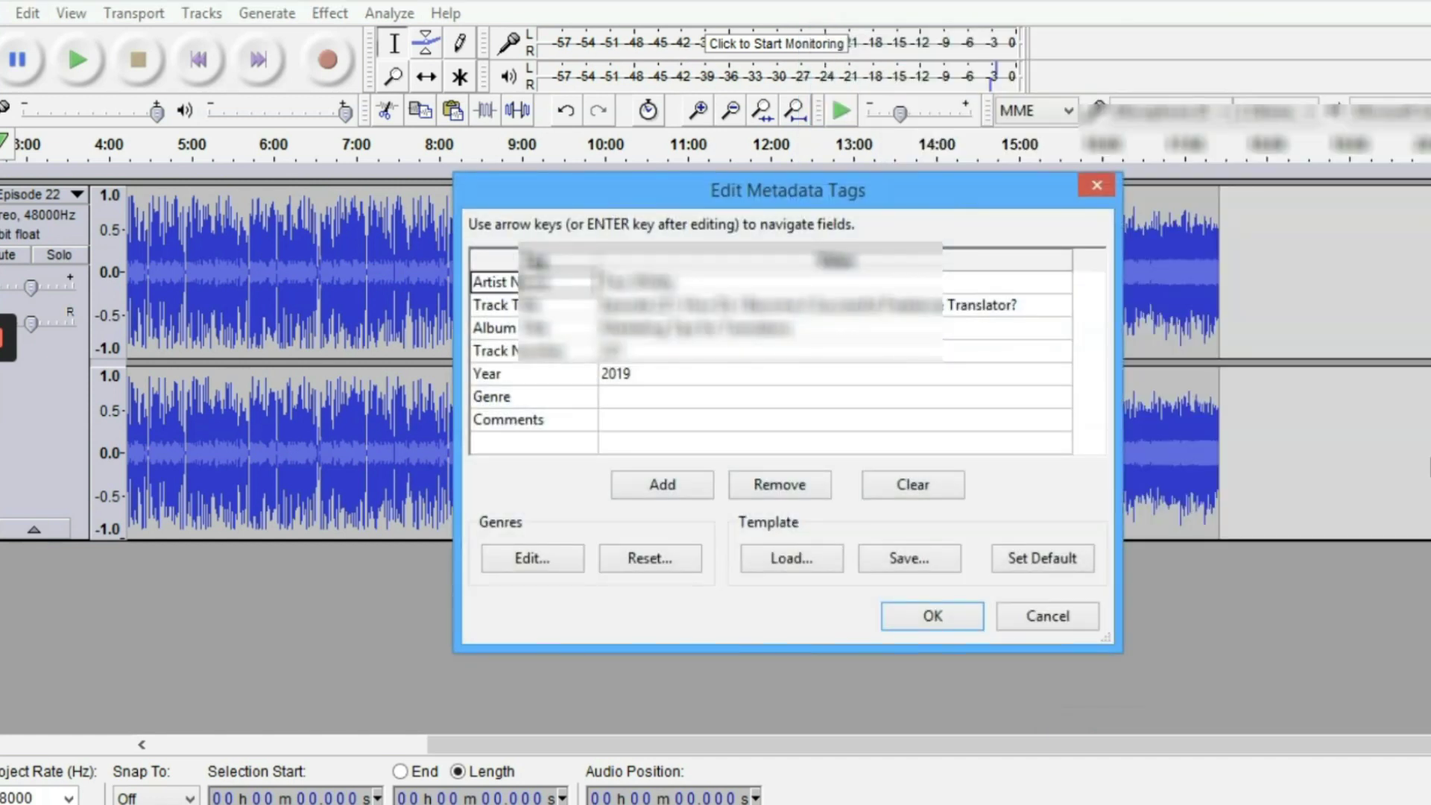
pyautogui.click(938, 615)
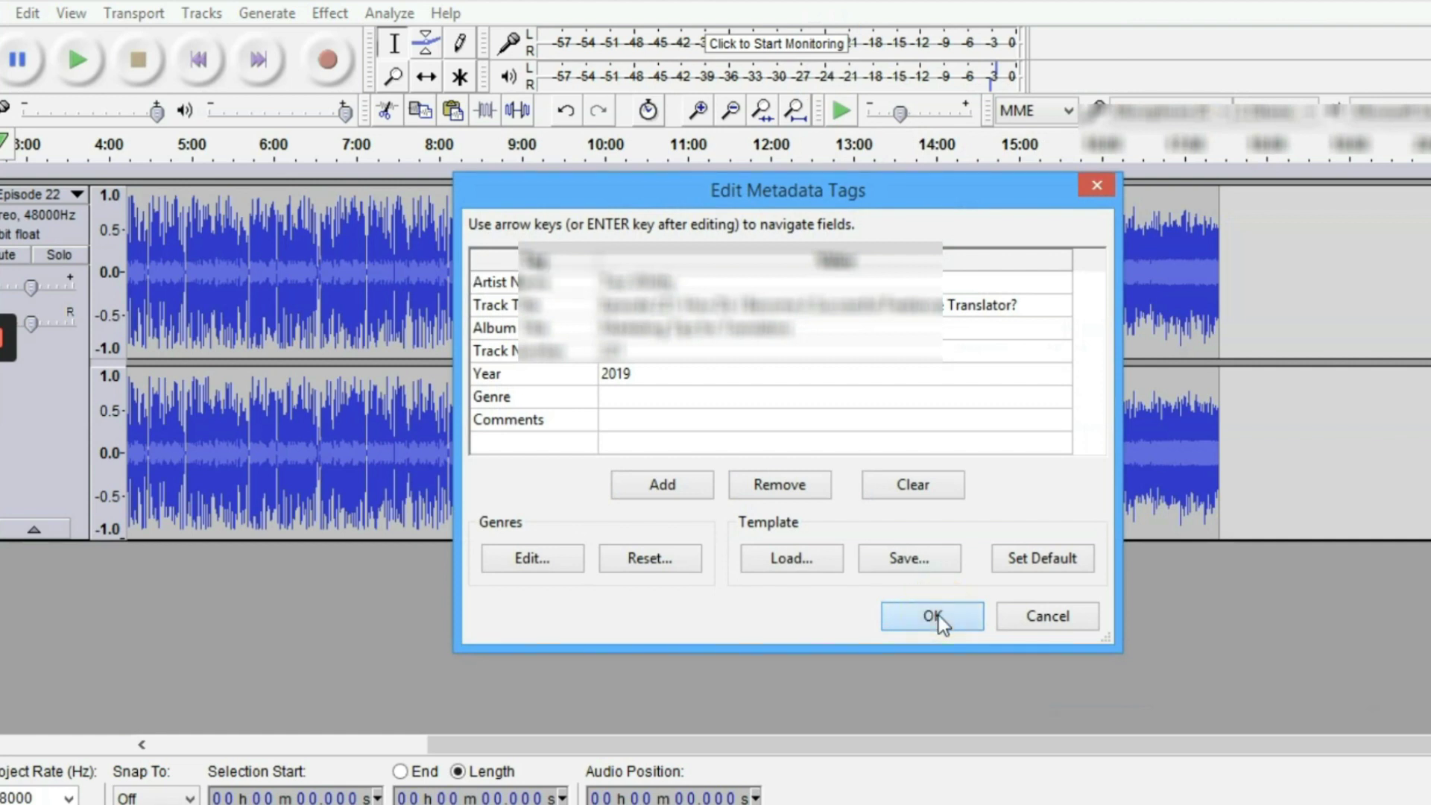